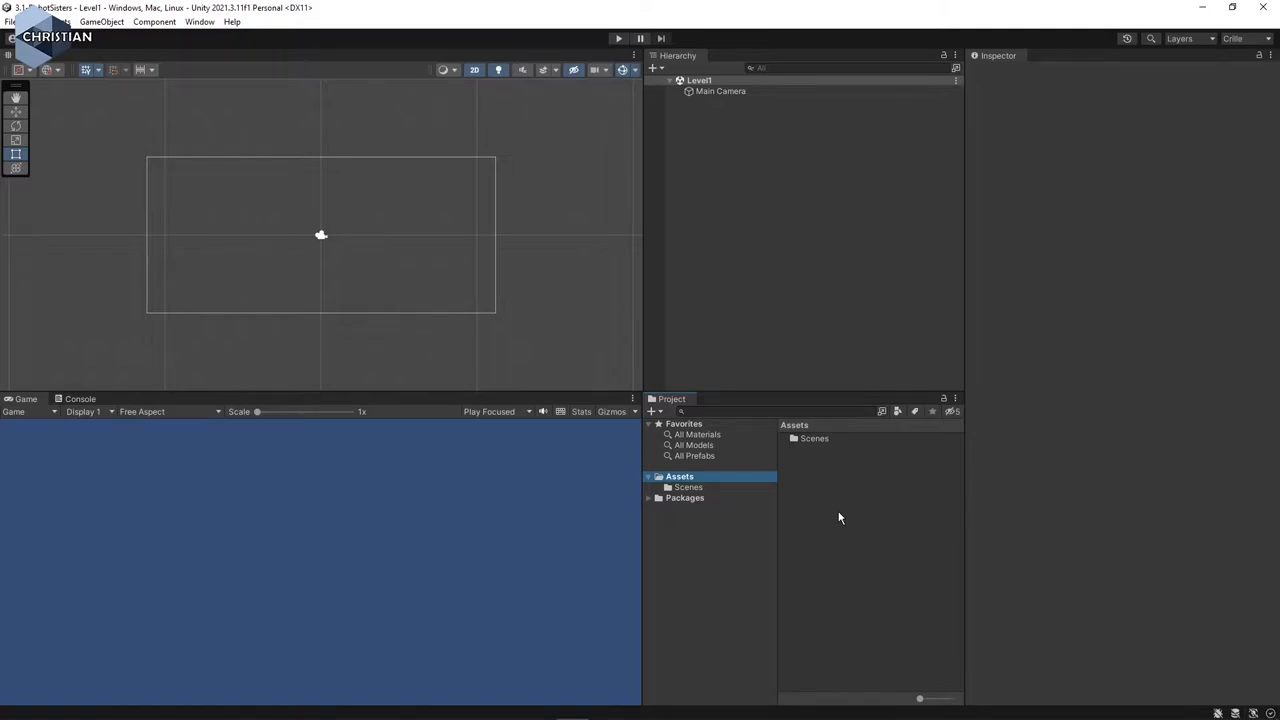
- Create a folder named Prefabs in the project's Assets folder
right_click(839, 517)
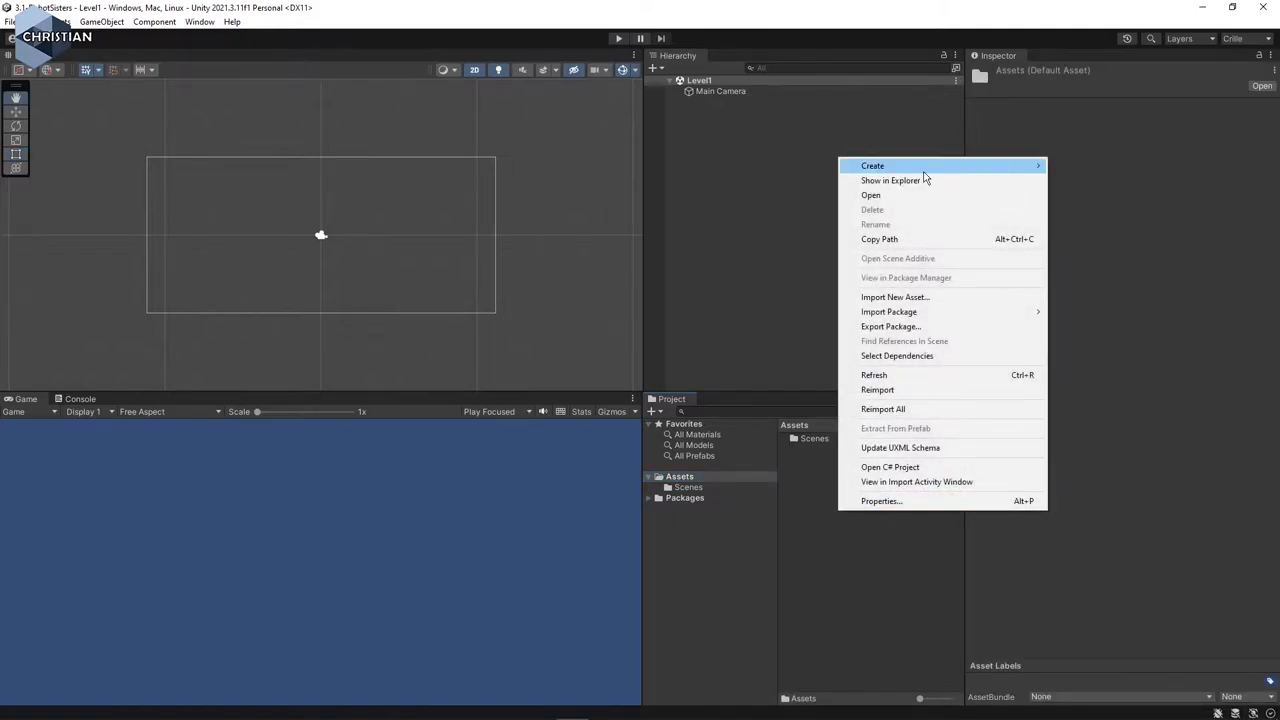
mouse_move(923, 170)
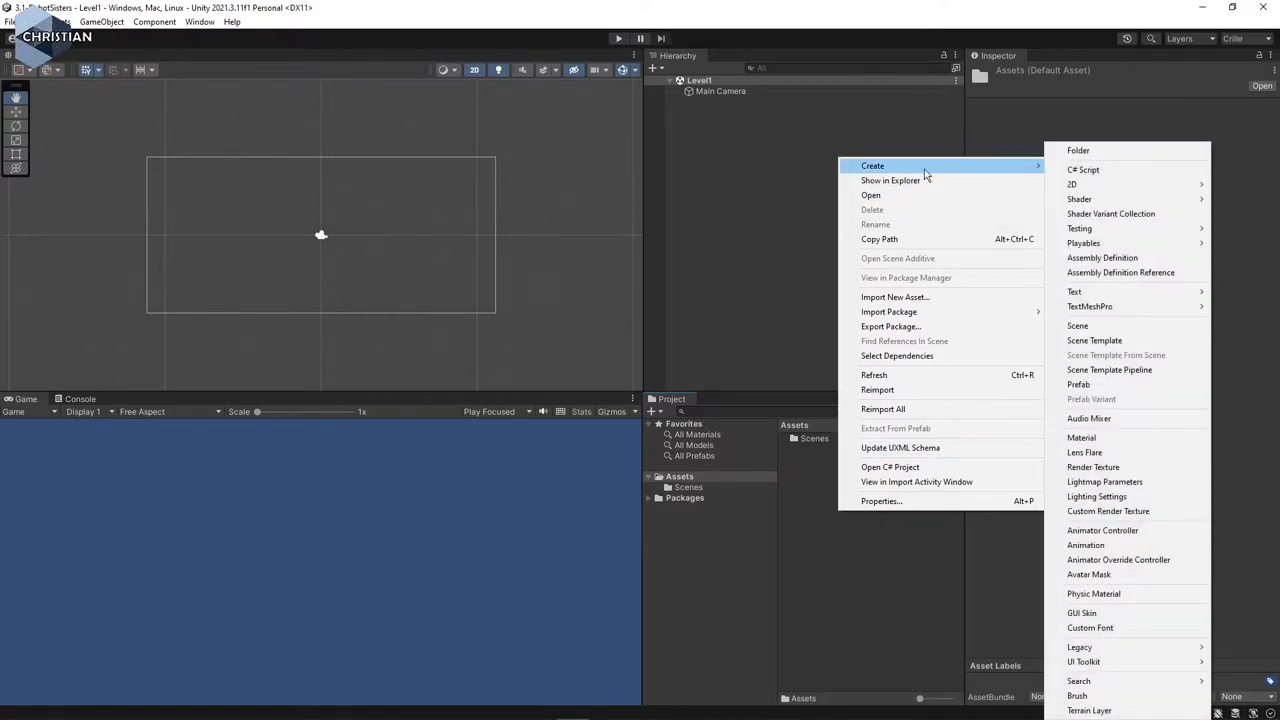
click(1093, 151)
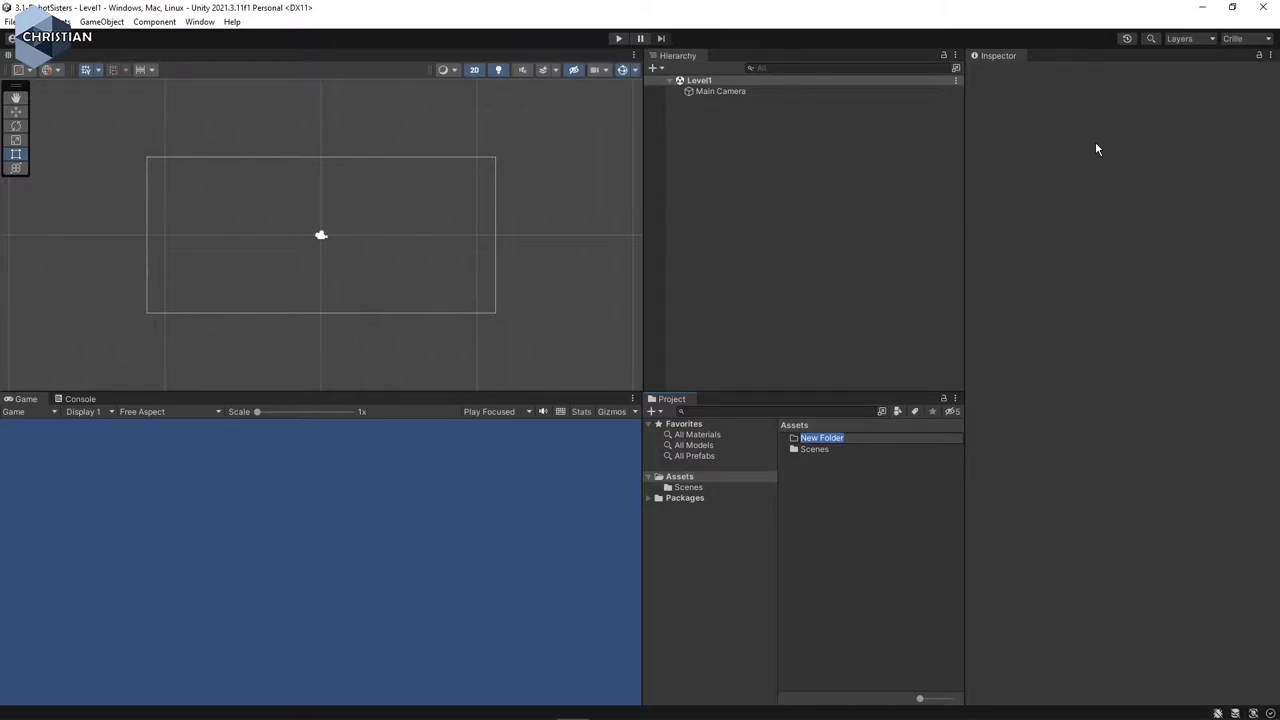
text(Prefabs)
key(Return)
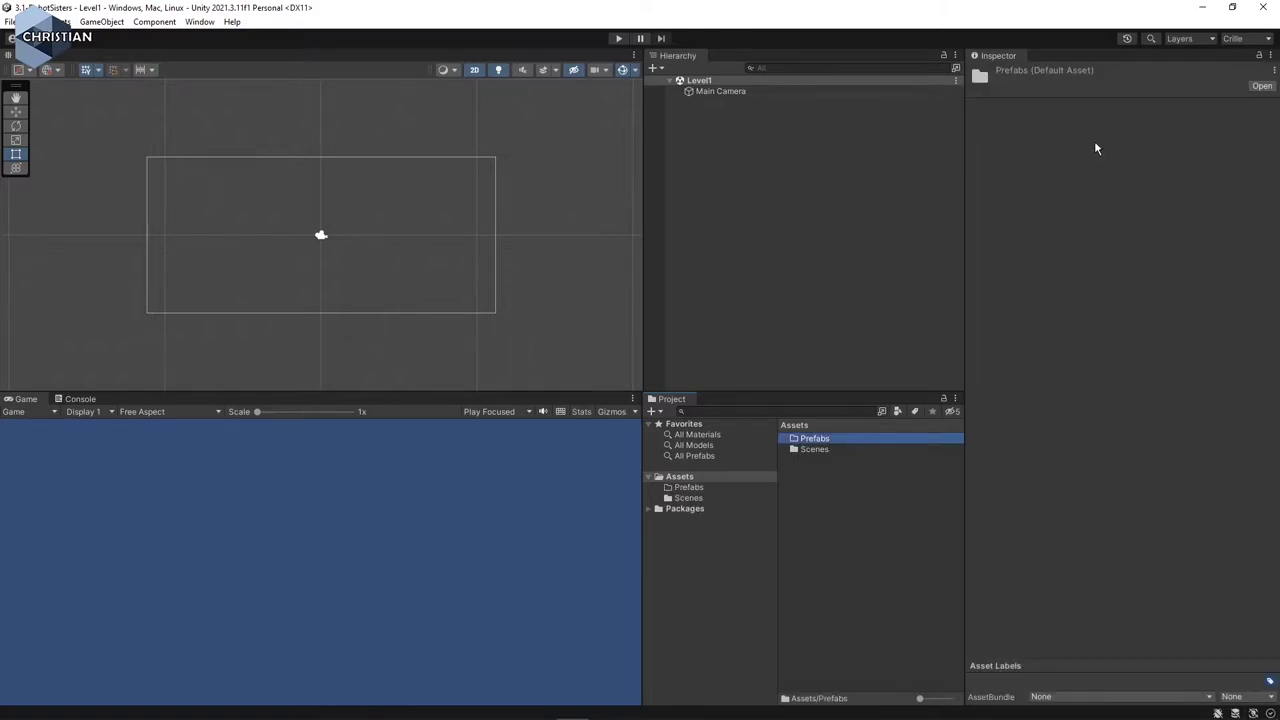
- Add a folder named Sprites directly under Assets
right_click(839, 527)
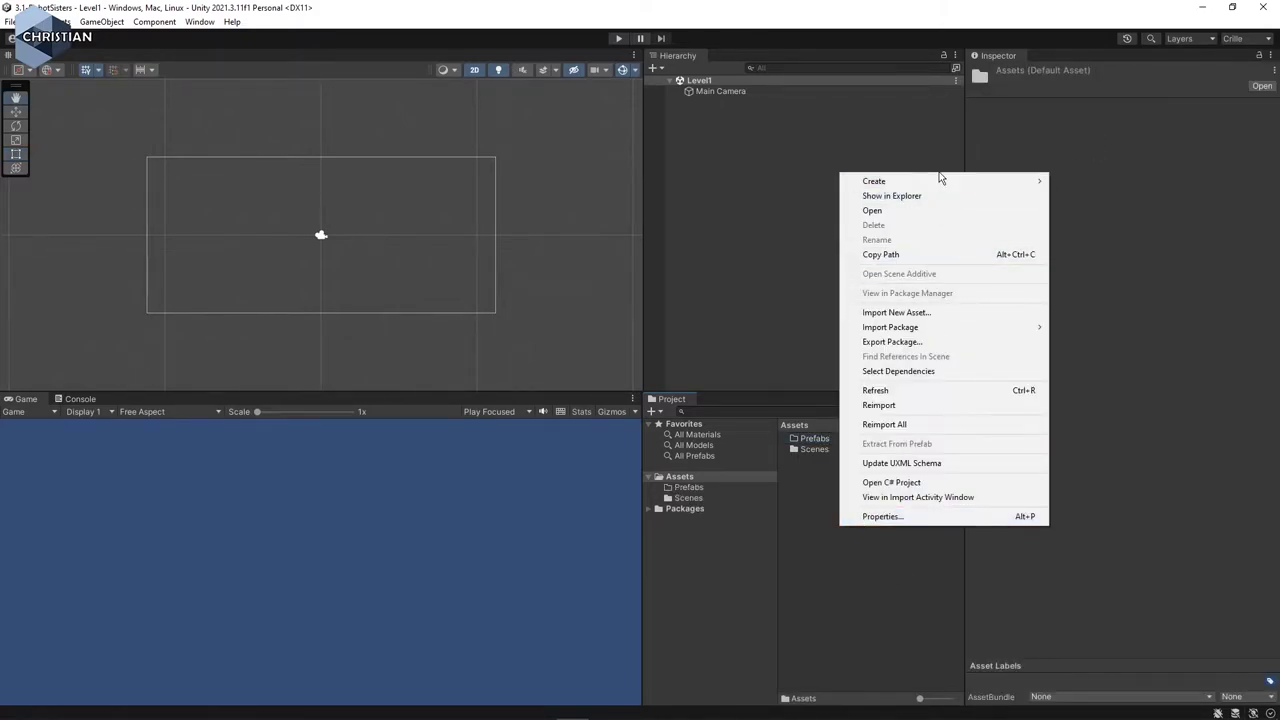
mouse_move(940, 180)
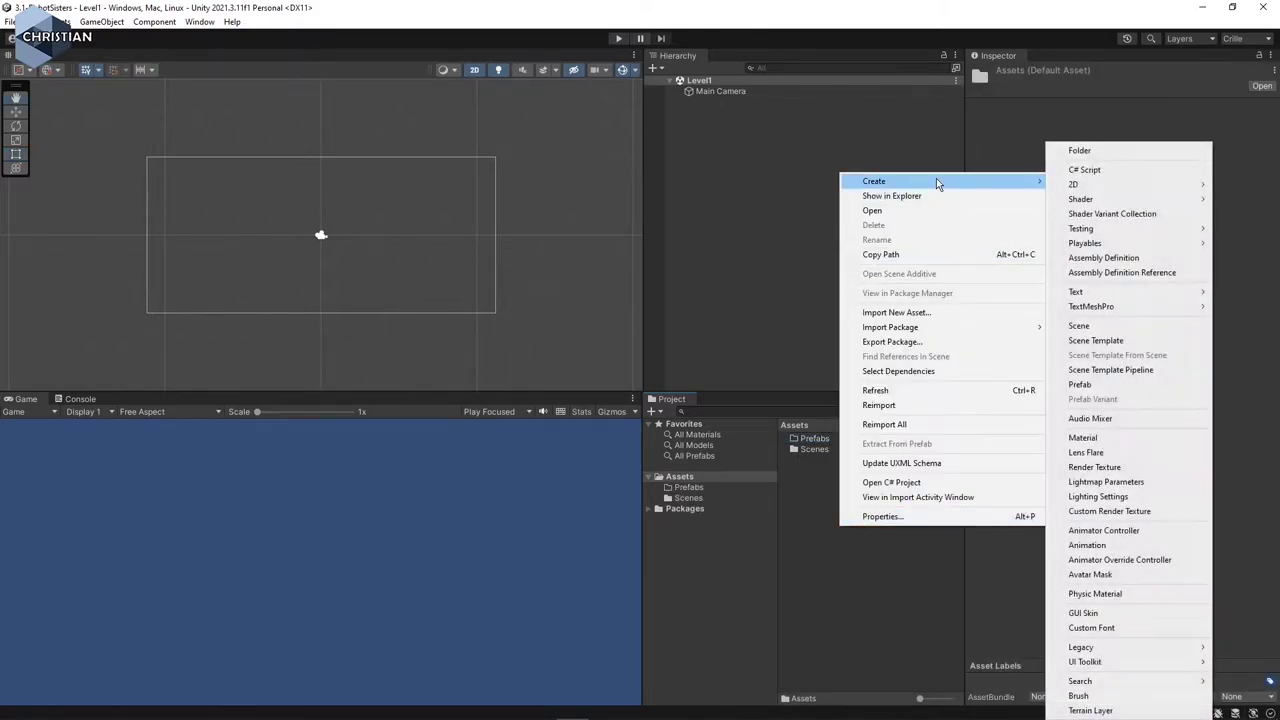
click(1076, 150)
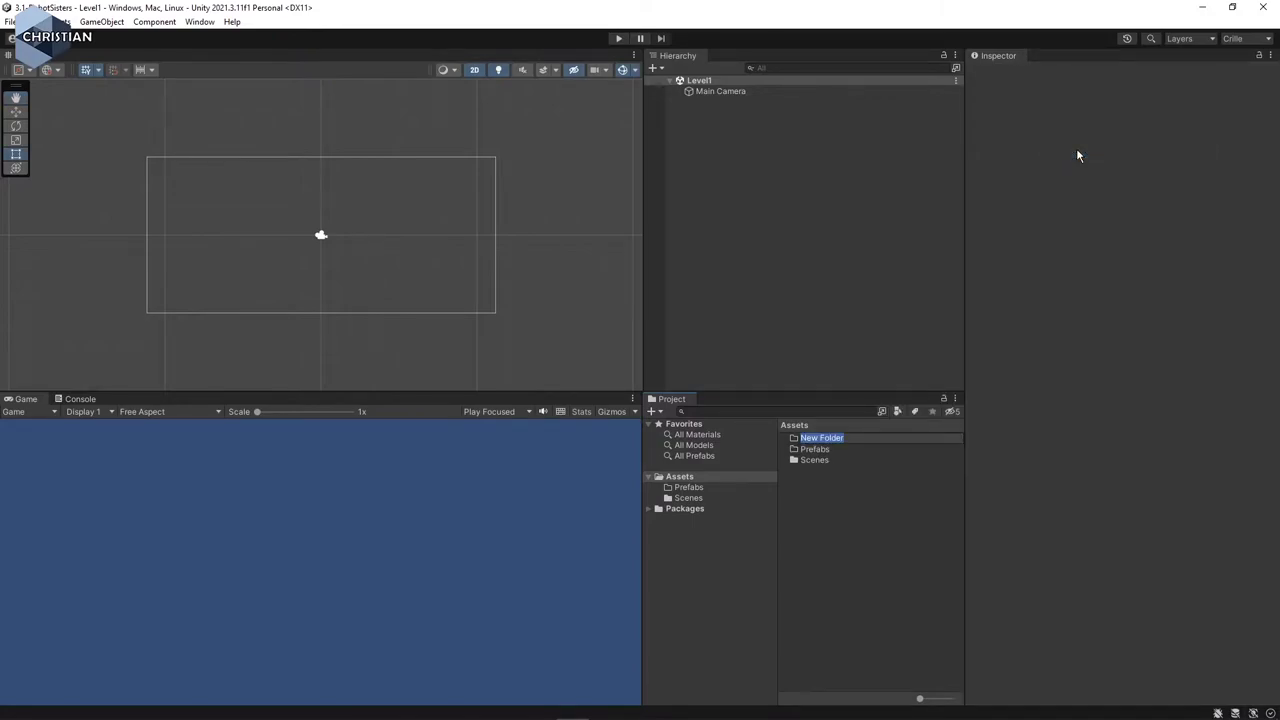
text(Sprites)
key(Return)
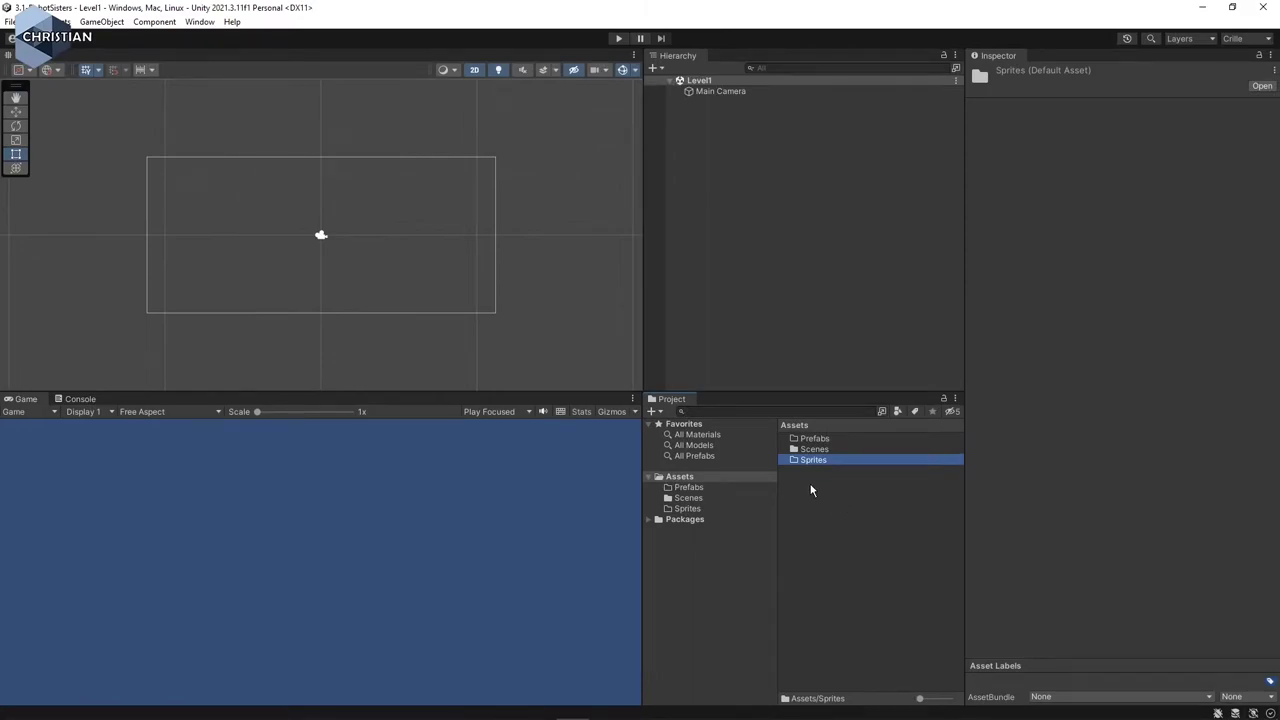
- Create a Scripts folder in Assets alongside the Prefabs, Scenes and Sprites folders
right_click(806, 484)
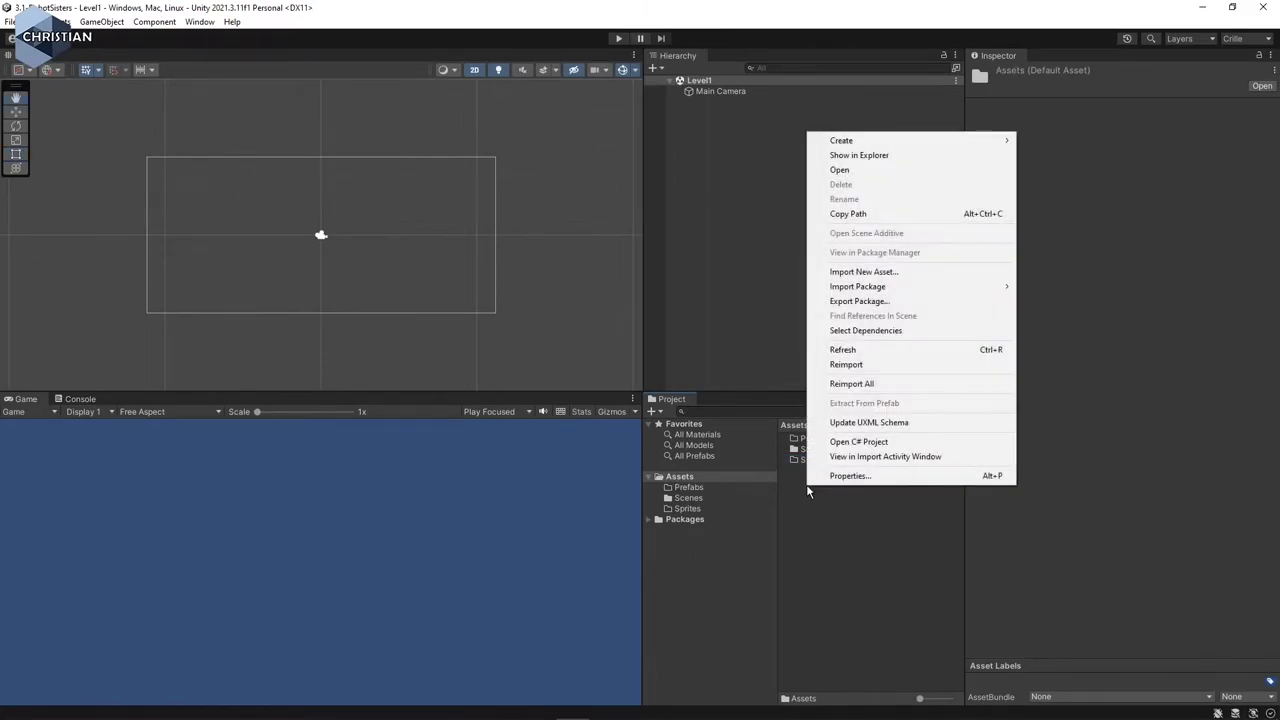
click(885, 157)
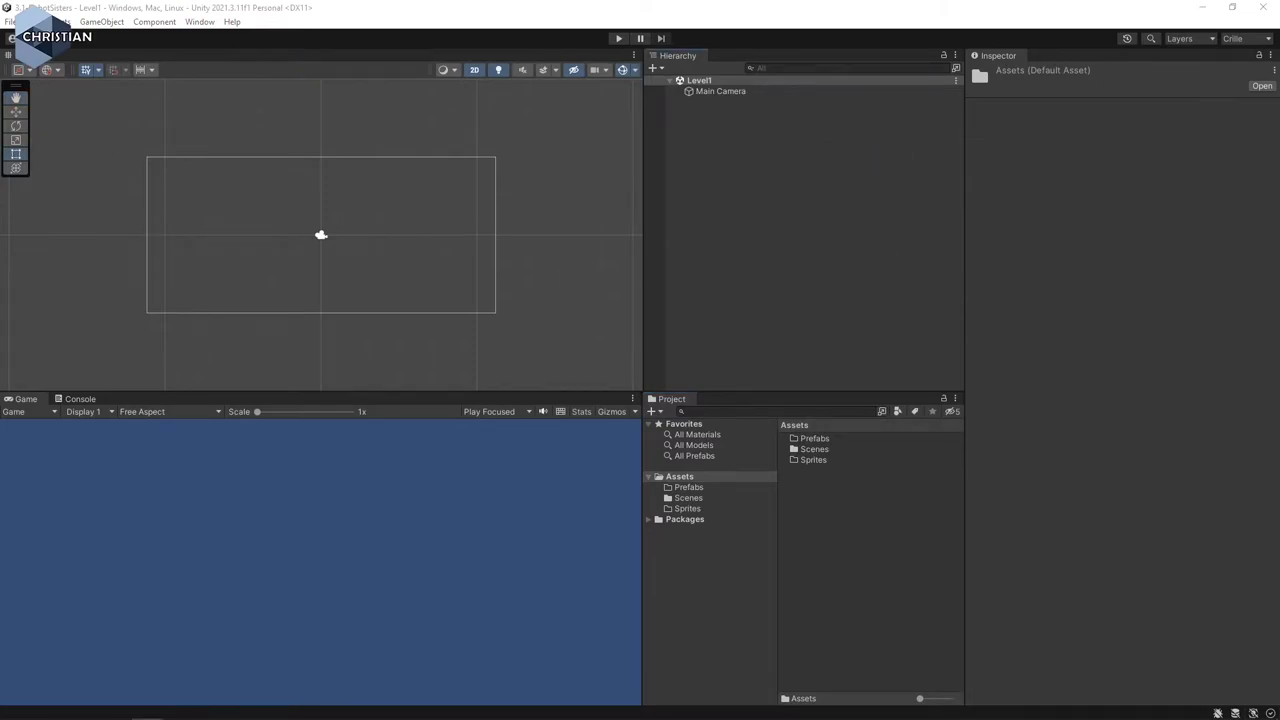
right_click(835, 528)
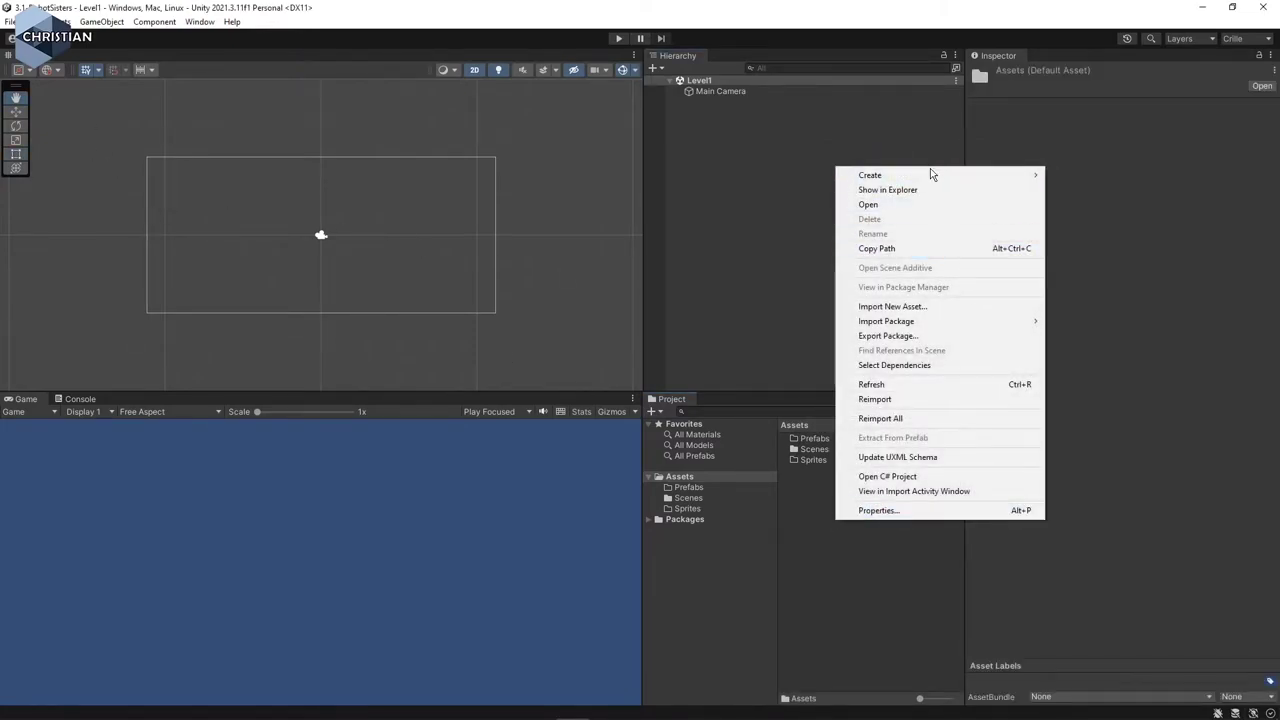
mouse_move(933, 175)
click(1093, 151)
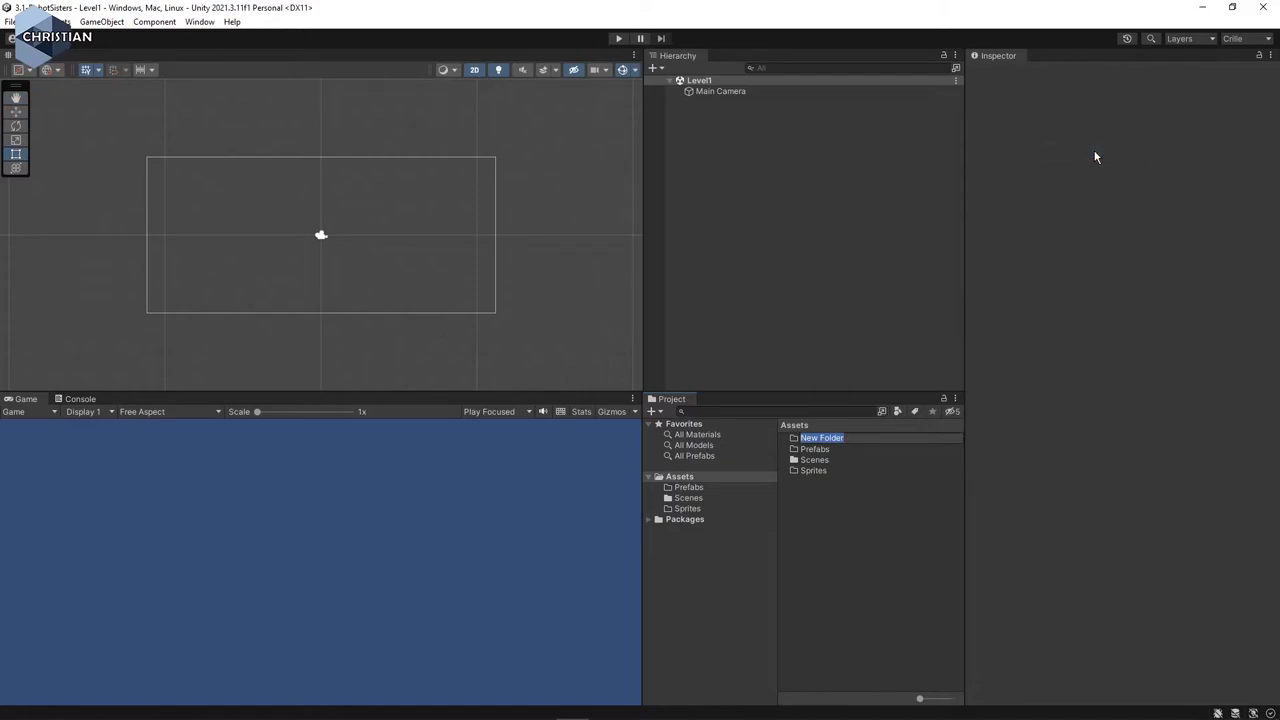
text(Scripts)
key(Return)
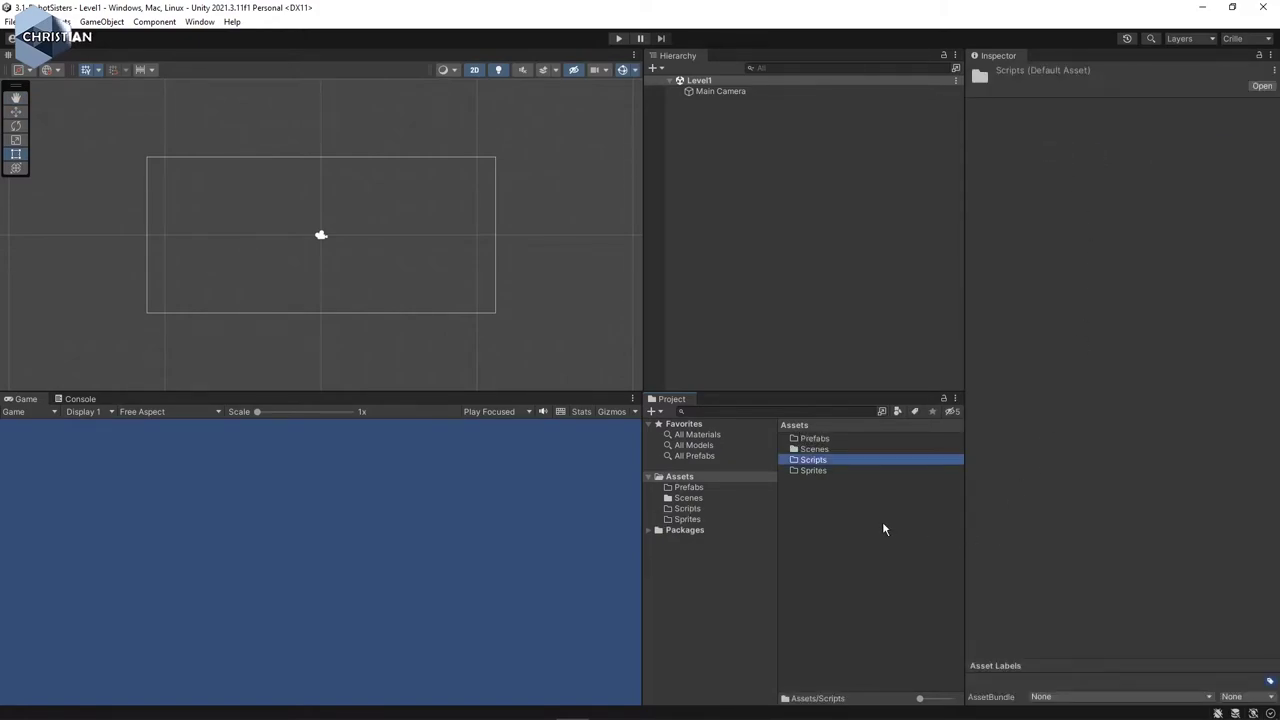
- Add a new folder to Assets and name it Animations
right_click(820, 567)
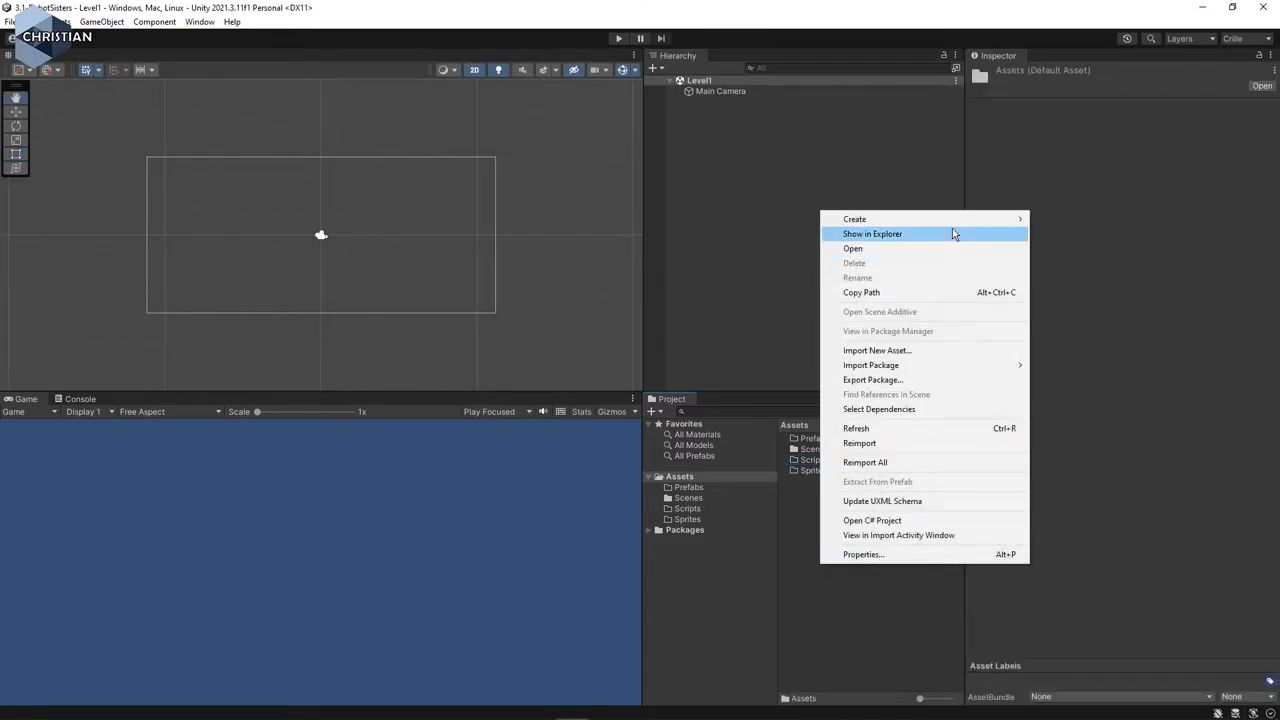
mouse_move(971, 221)
click(1095, 152)
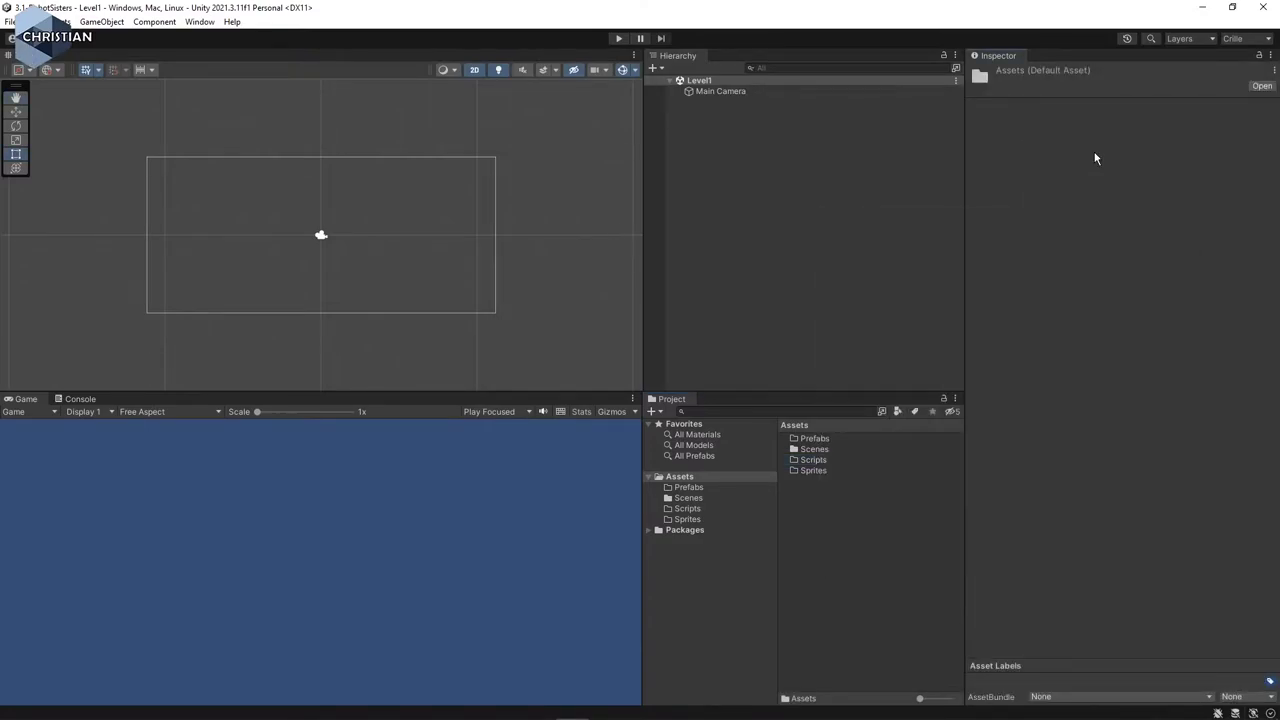
right_click(800, 519)
mouse_move(946, 172)
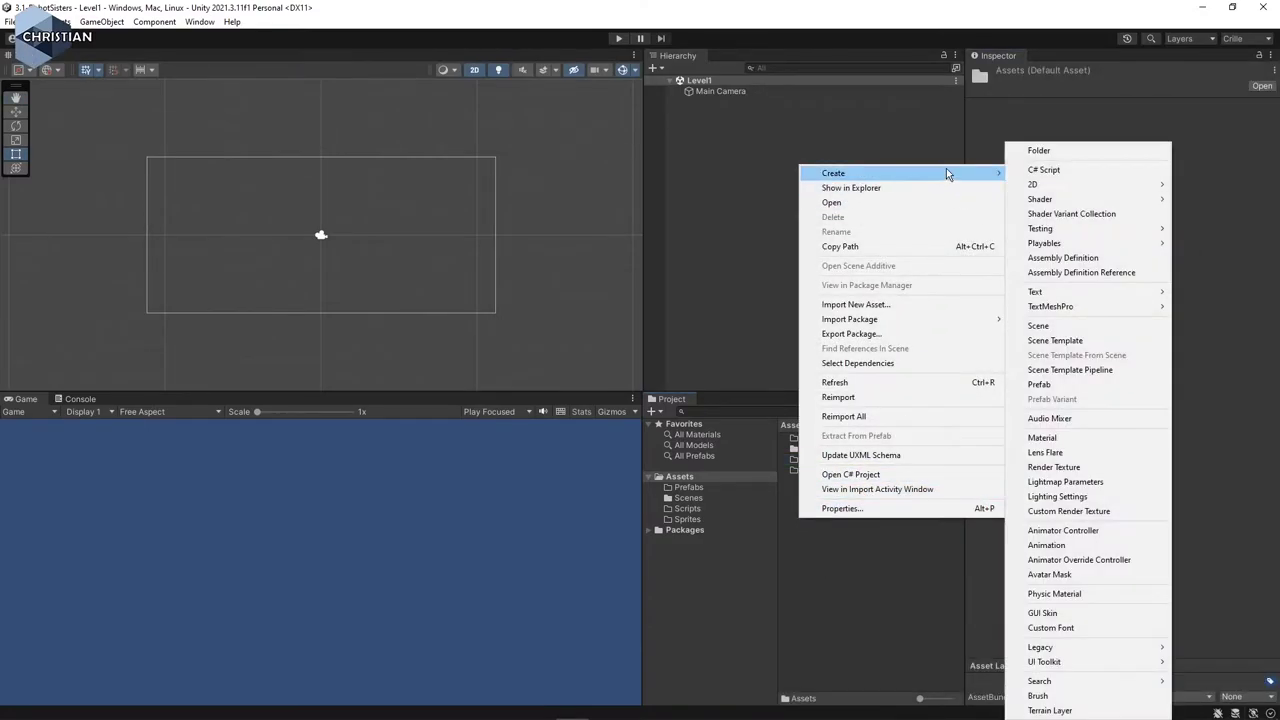
click(1068, 151)
text(Animations)
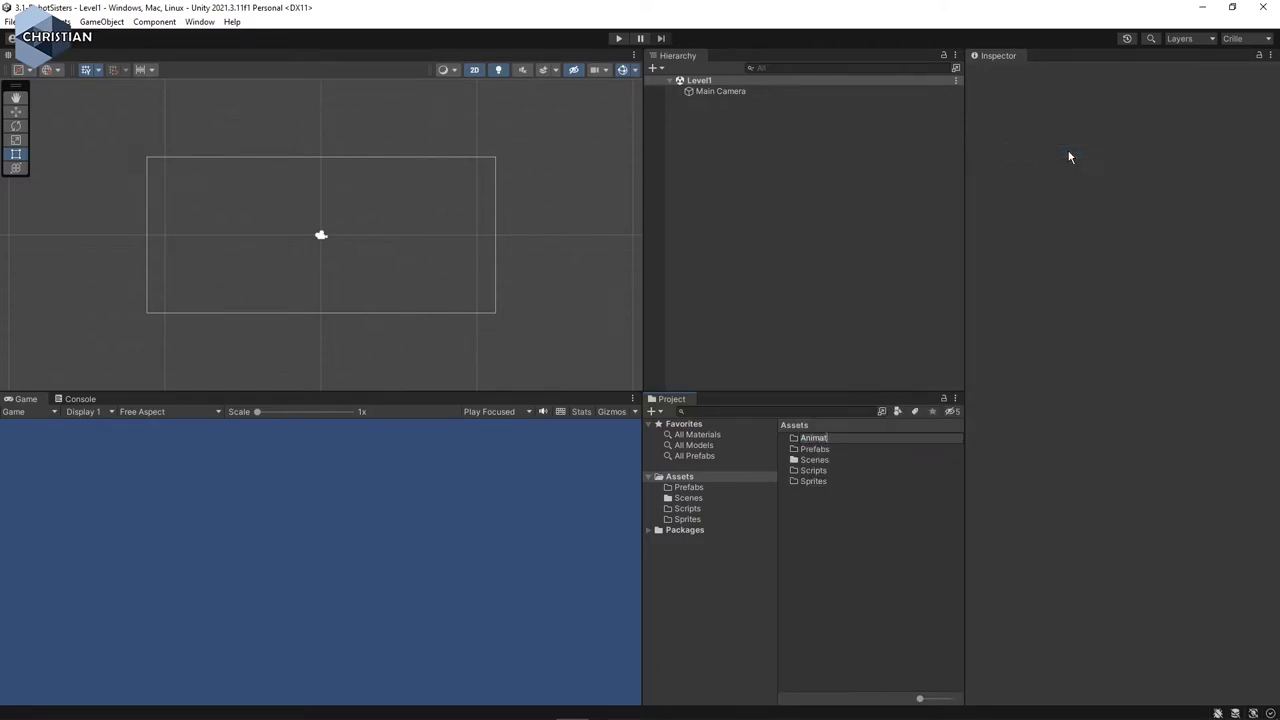
key(Return)
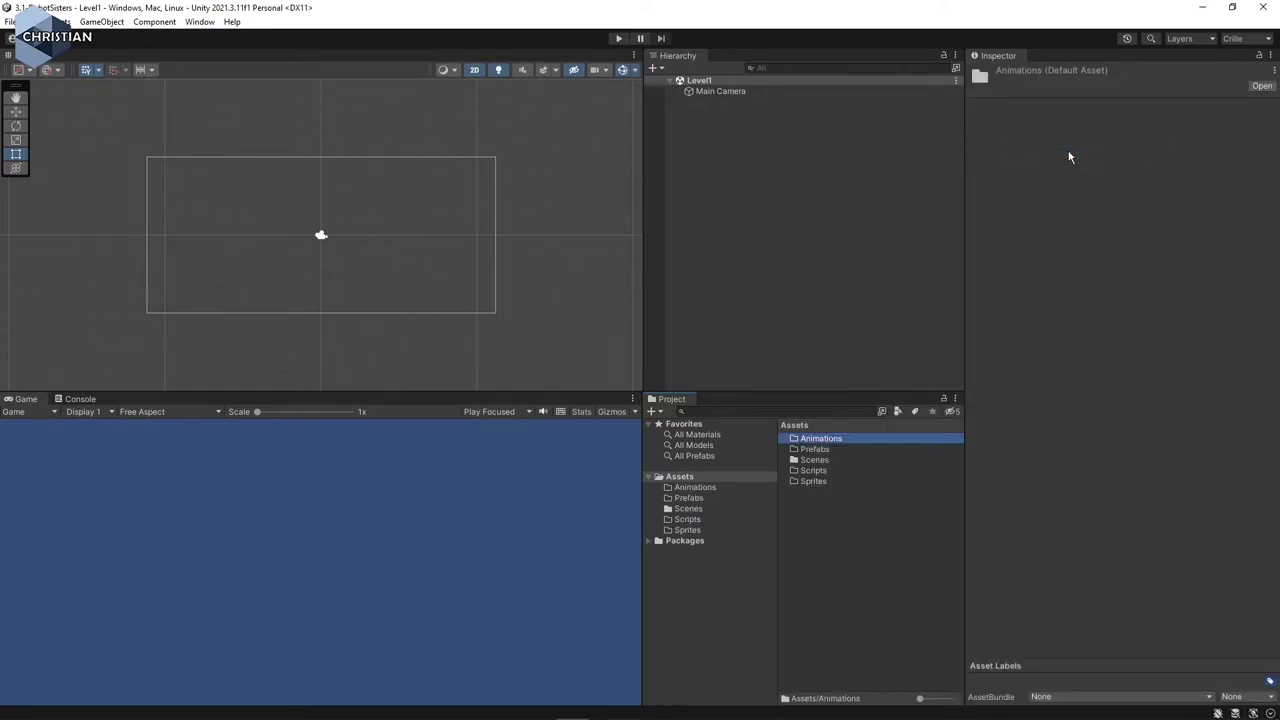
- Create a new folder called Materials in the Assets folder
right_click(855, 540)
mouse_move(997, 190)
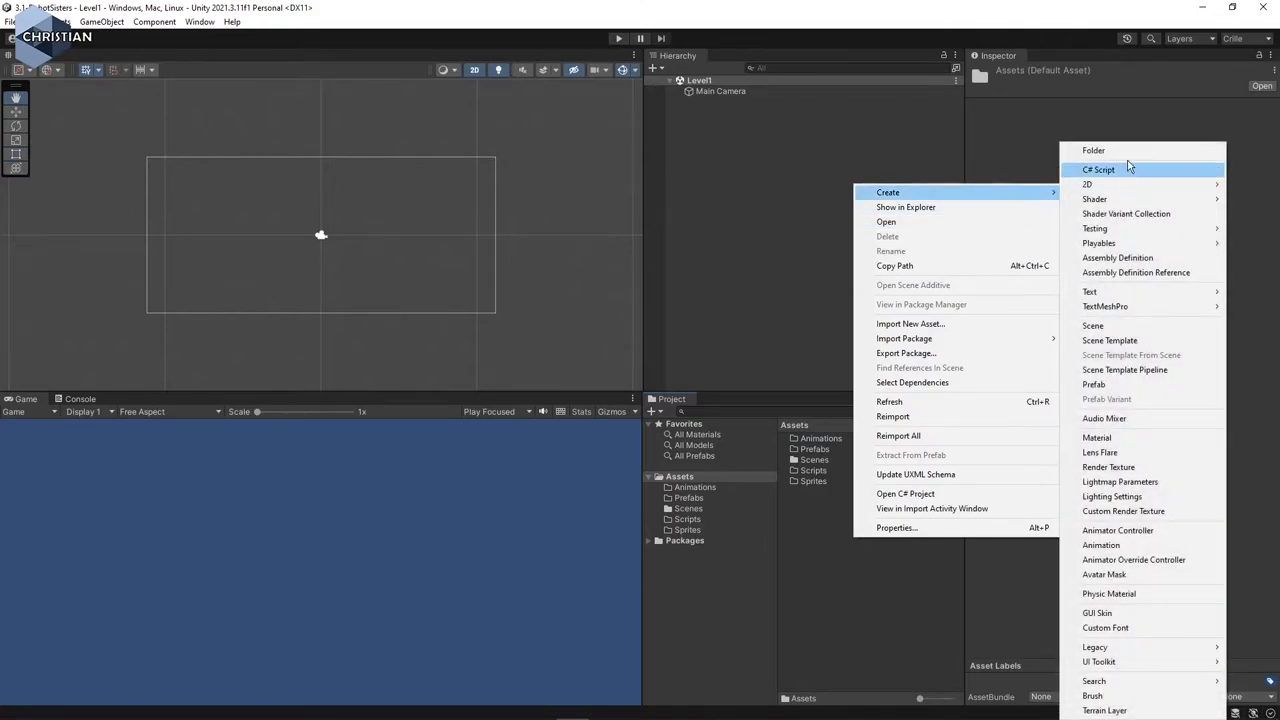
click(1130, 151)
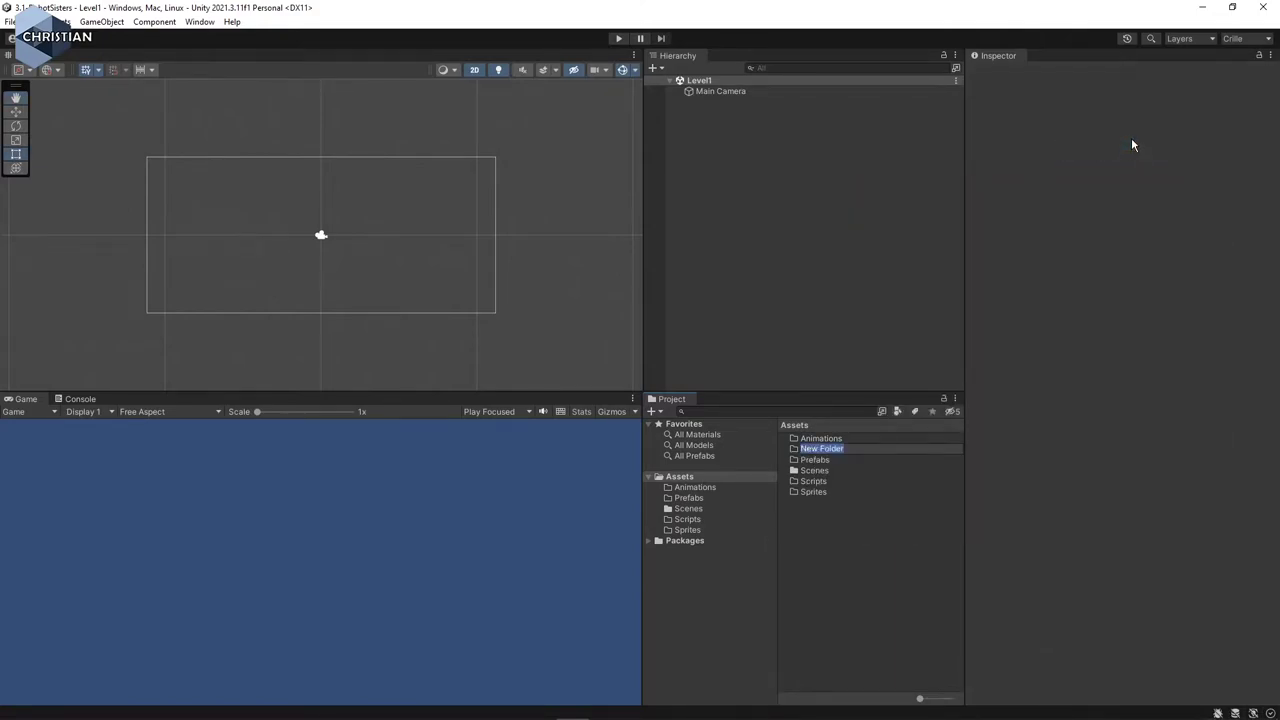
text(Materials)
key(Return)
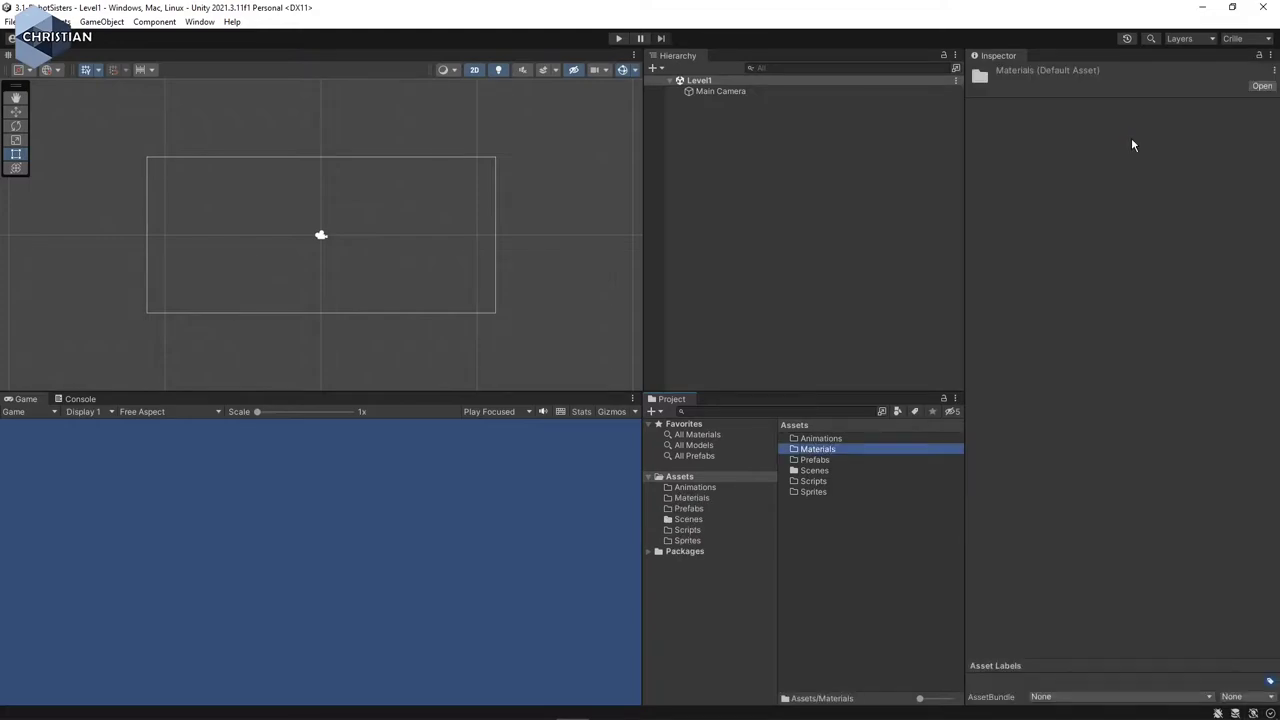
- Add a folder named Fonts to the project's Assets
right_click(854, 514)
mouse_move(987, 170)
click(1129, 152)
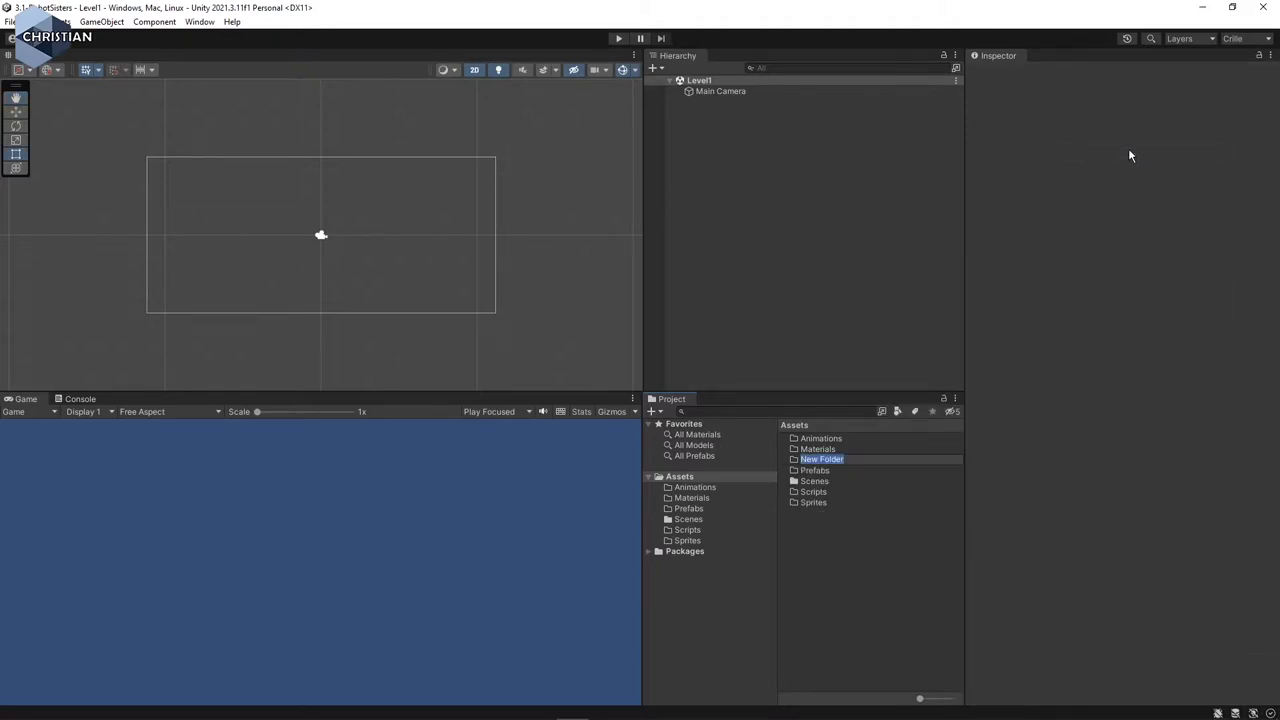
text(Fonts)
key(Return)
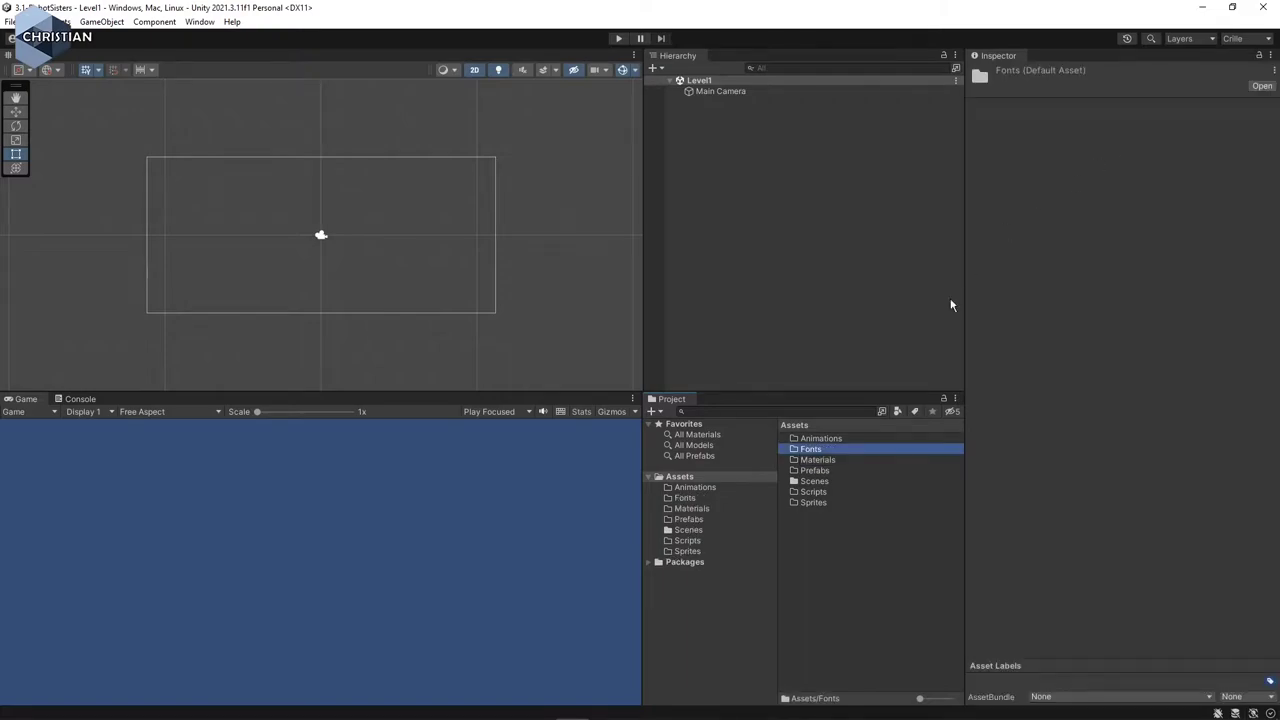
- Create a Sounds folder in Assets for the game's audio
right_click(831, 571)
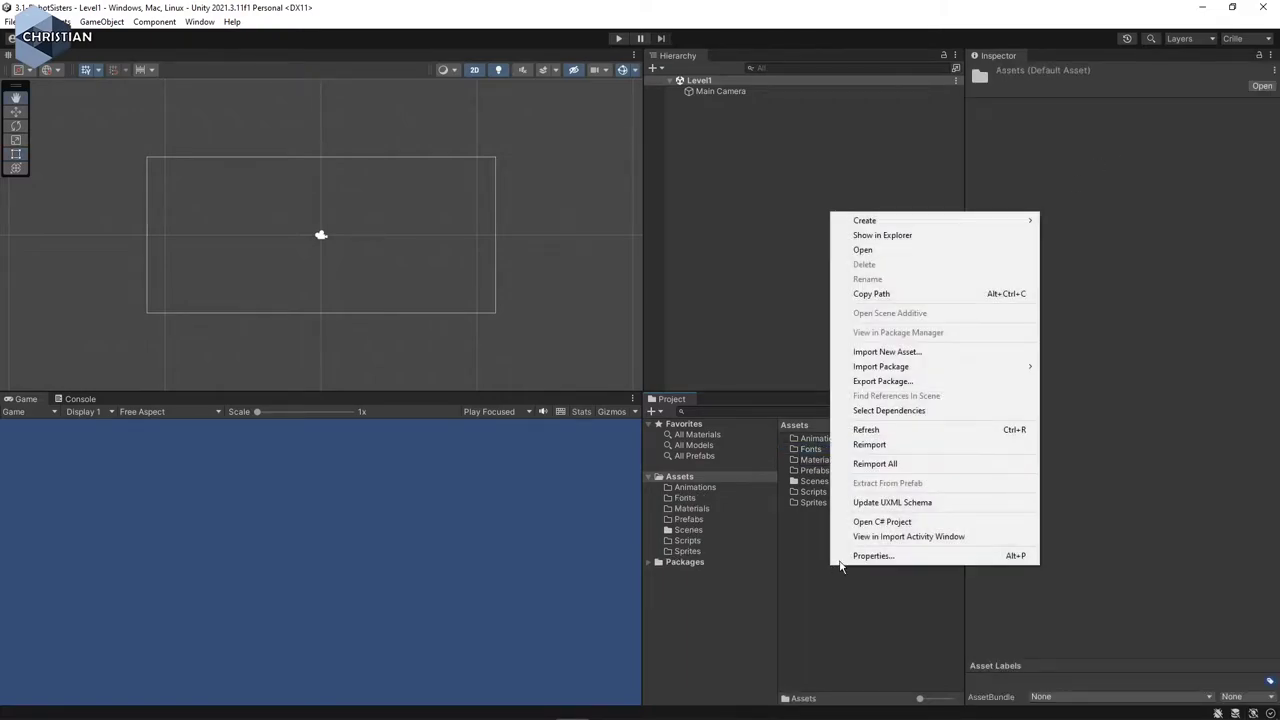
mouse_move(956, 221)
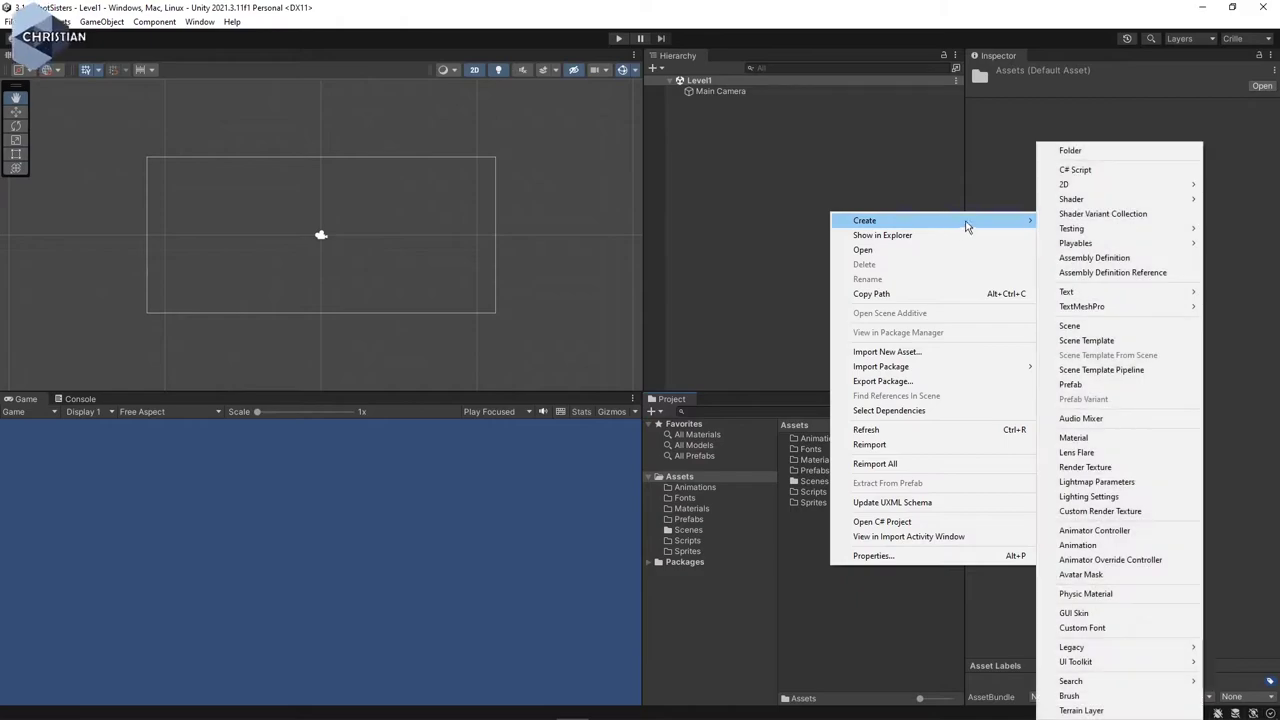
click(1116, 152)
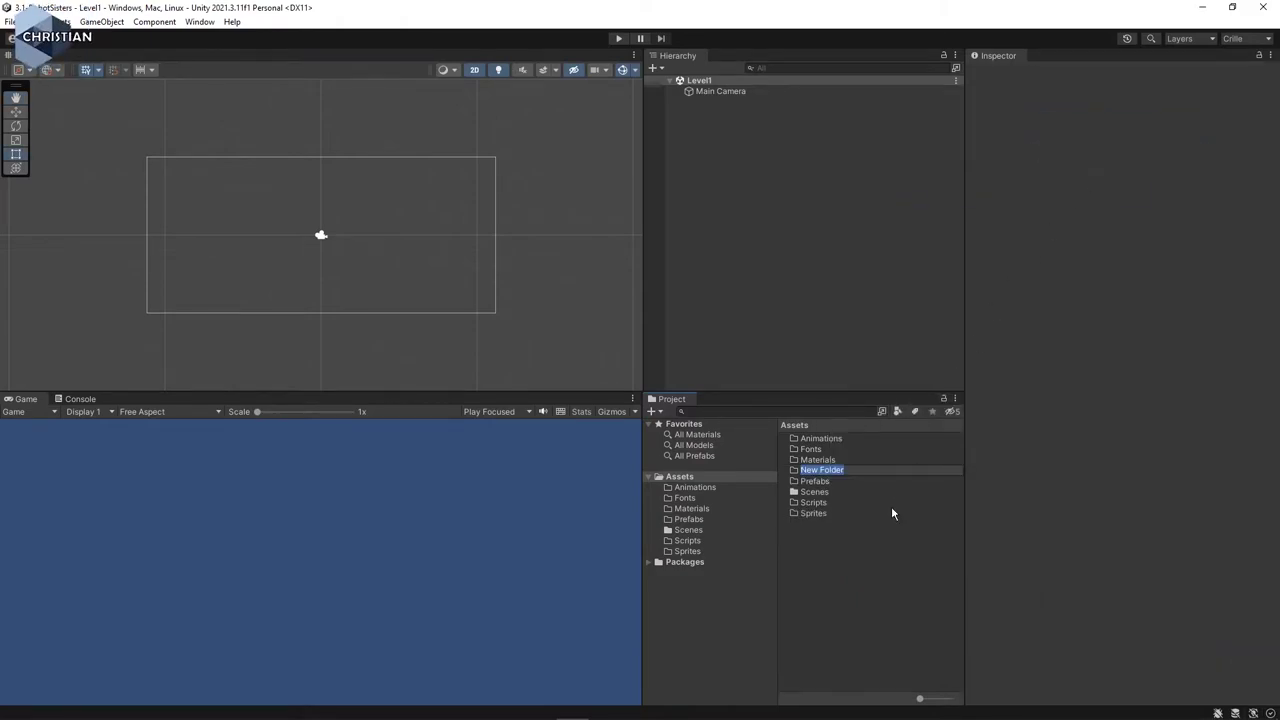
text(Sounds)
key(Return)
right_click(853, 606)
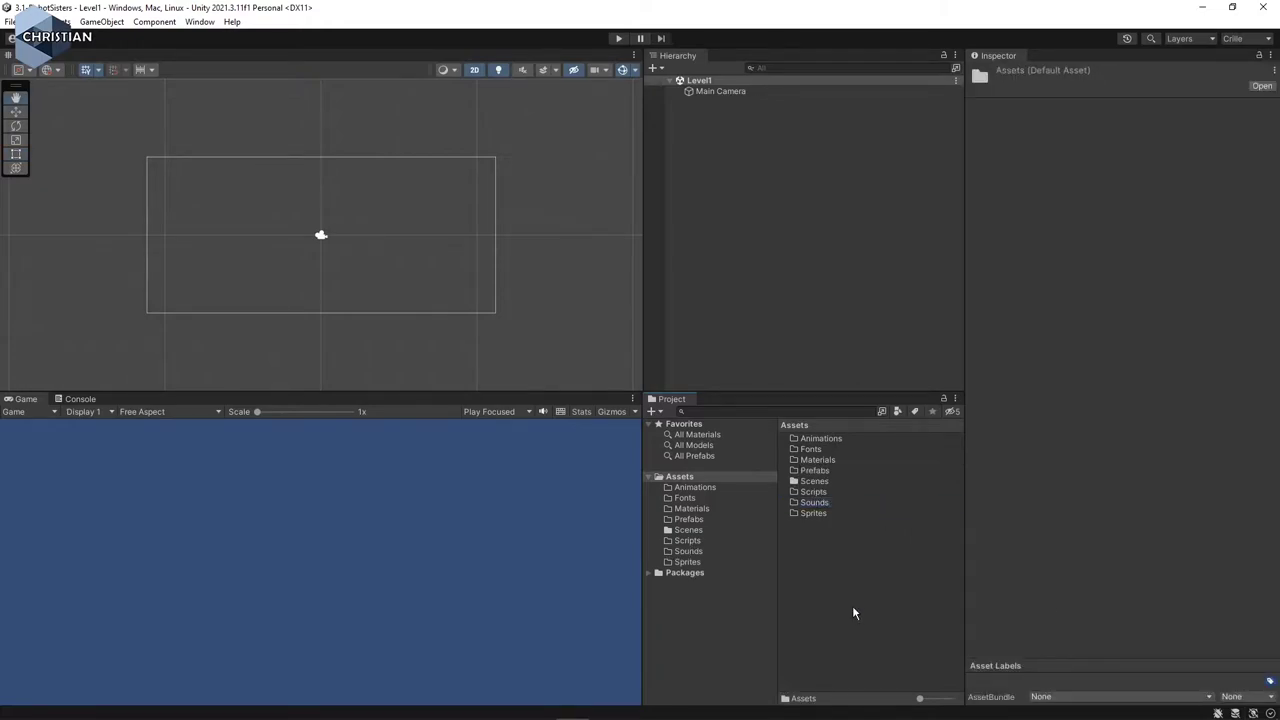
click(816, 641)
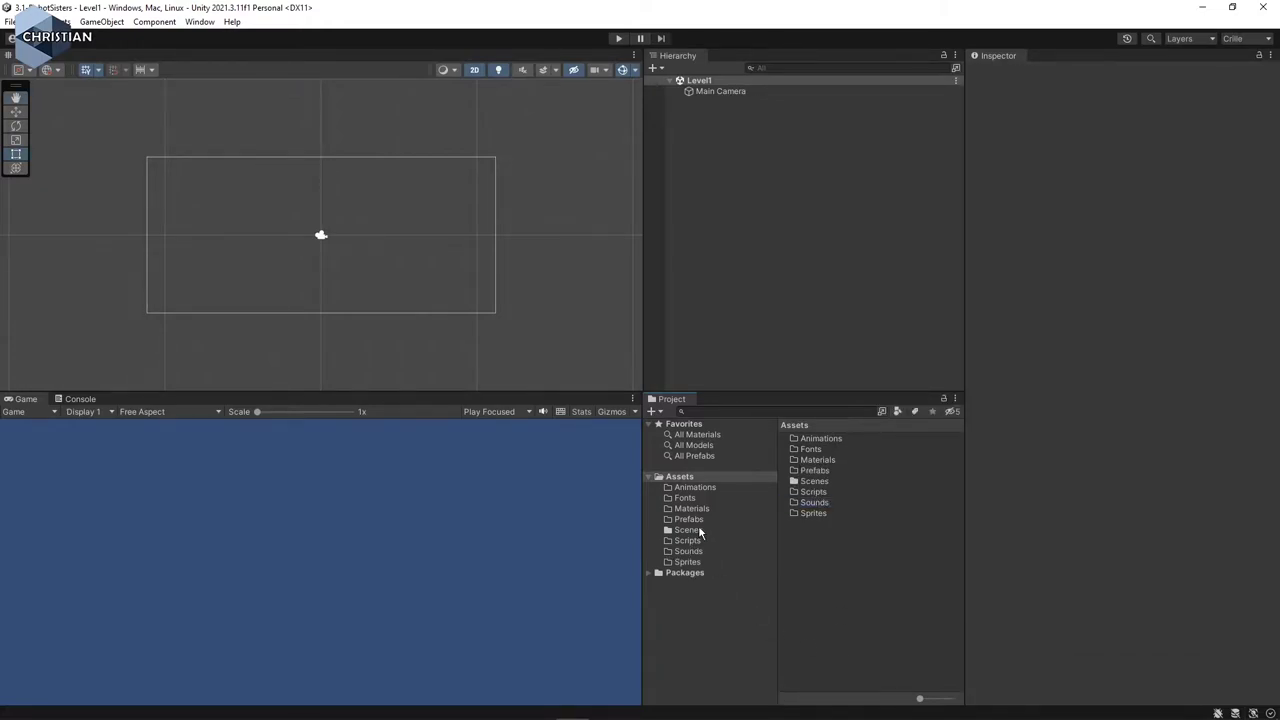
click(700, 533)
click(683, 479)
click(912, 598)
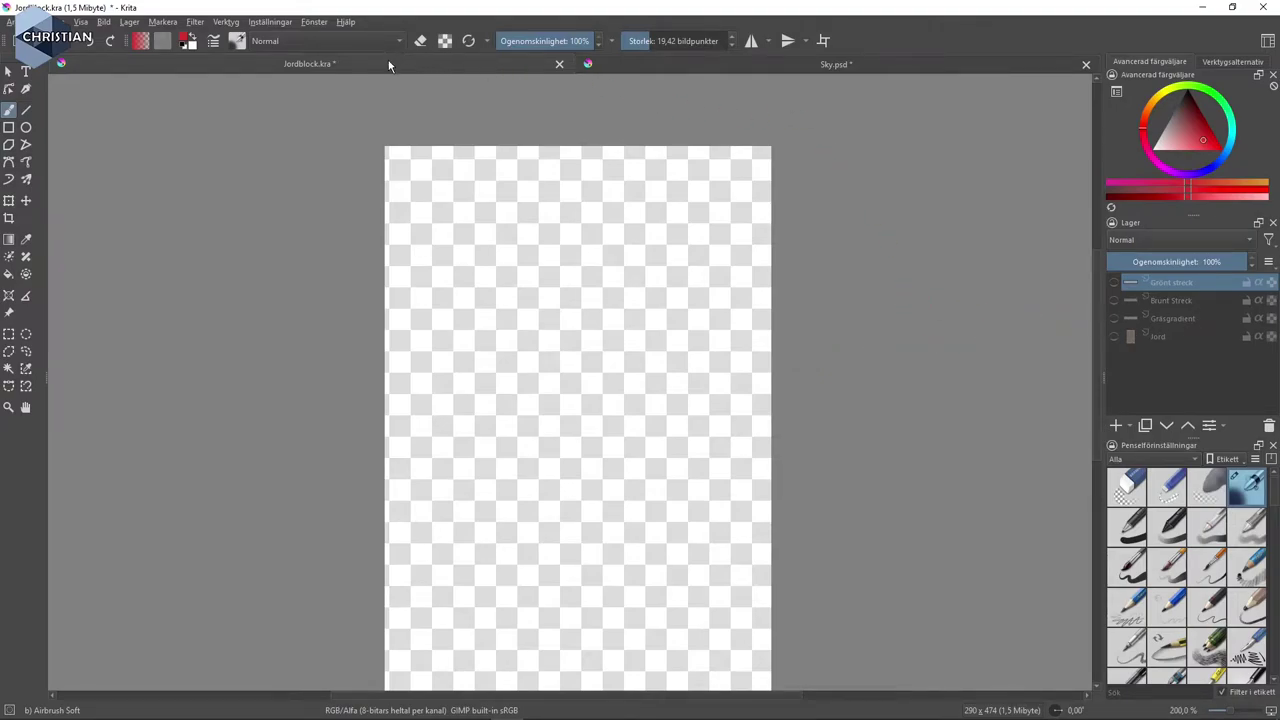
- Make the hidden Jord layer visible and set it as the active layer
click(1115, 337)
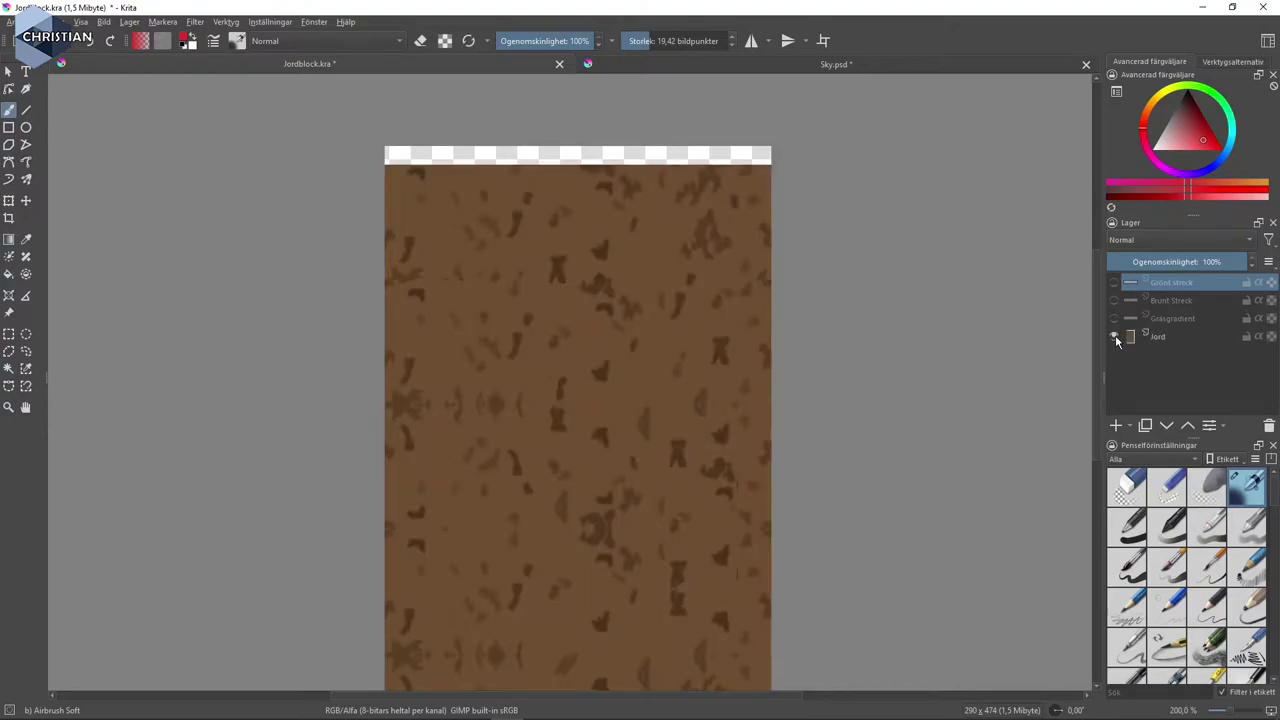
mouse_move(1116, 335)
click(1213, 342)
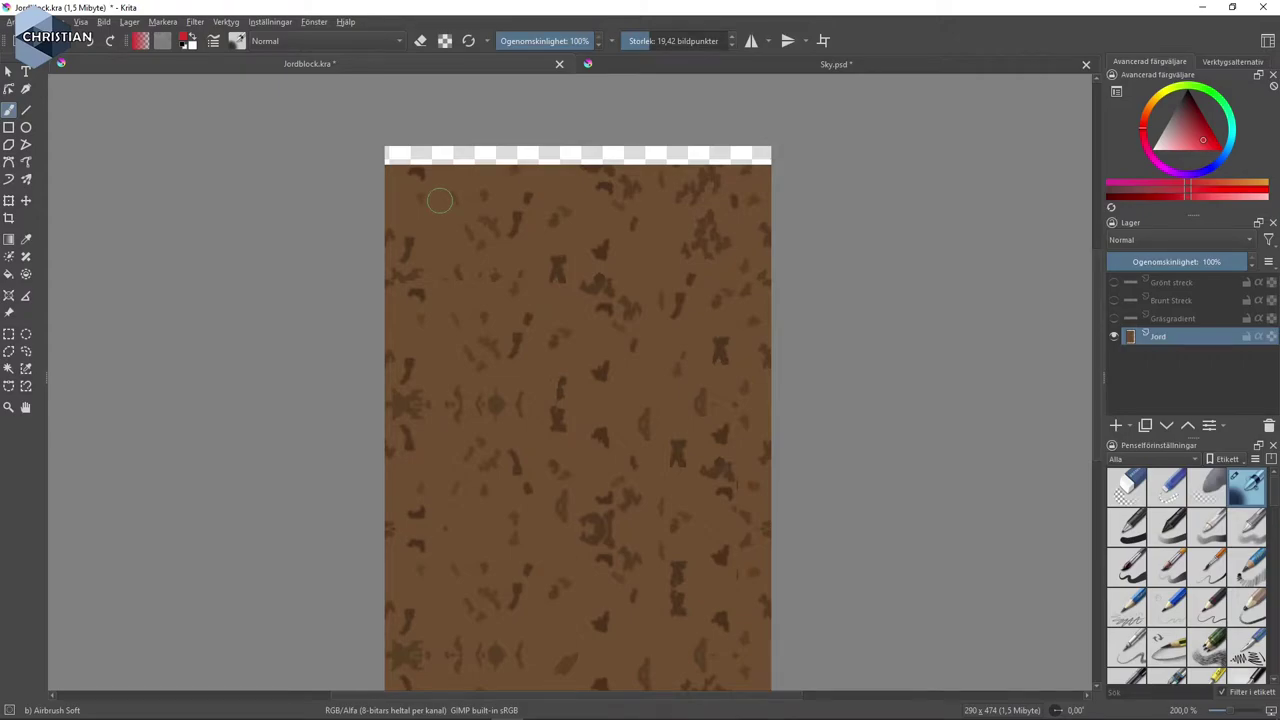
- Turn on horizontal mirror painting and move the vertical mirror axis to the middle of the canvas's width
click(474, 236)
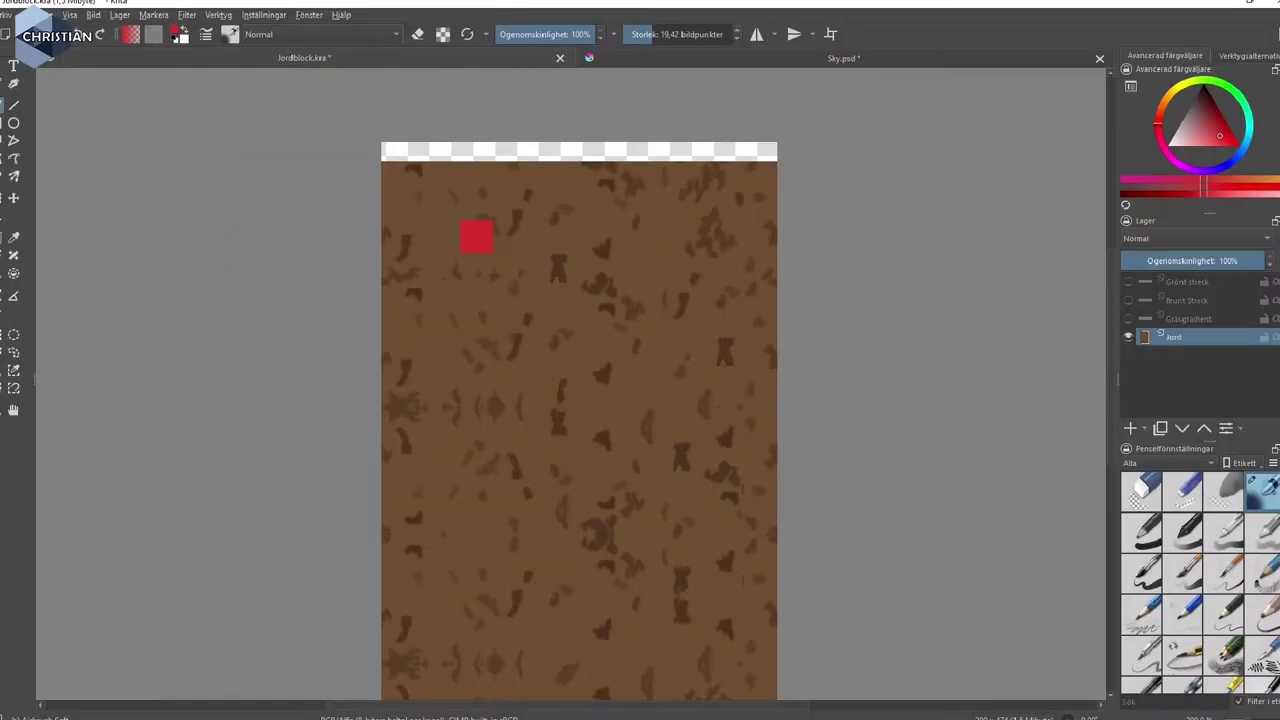
key(ctrl+z)
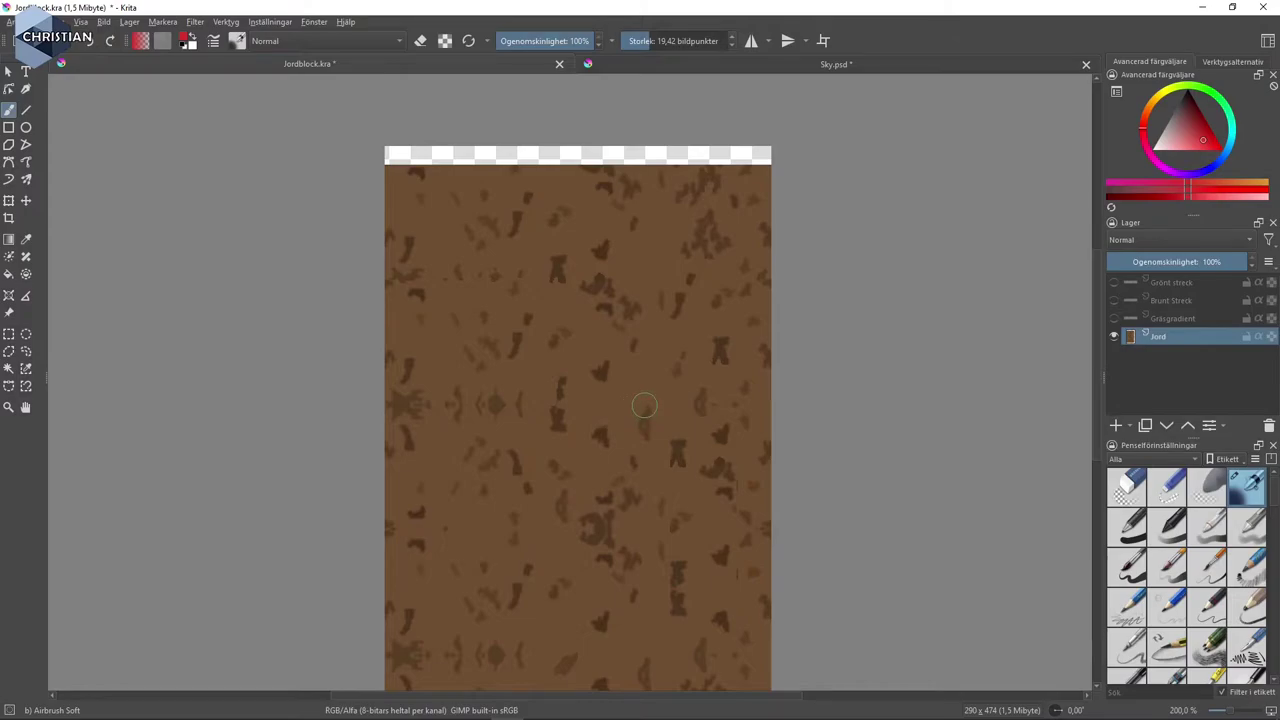
click(751, 40)
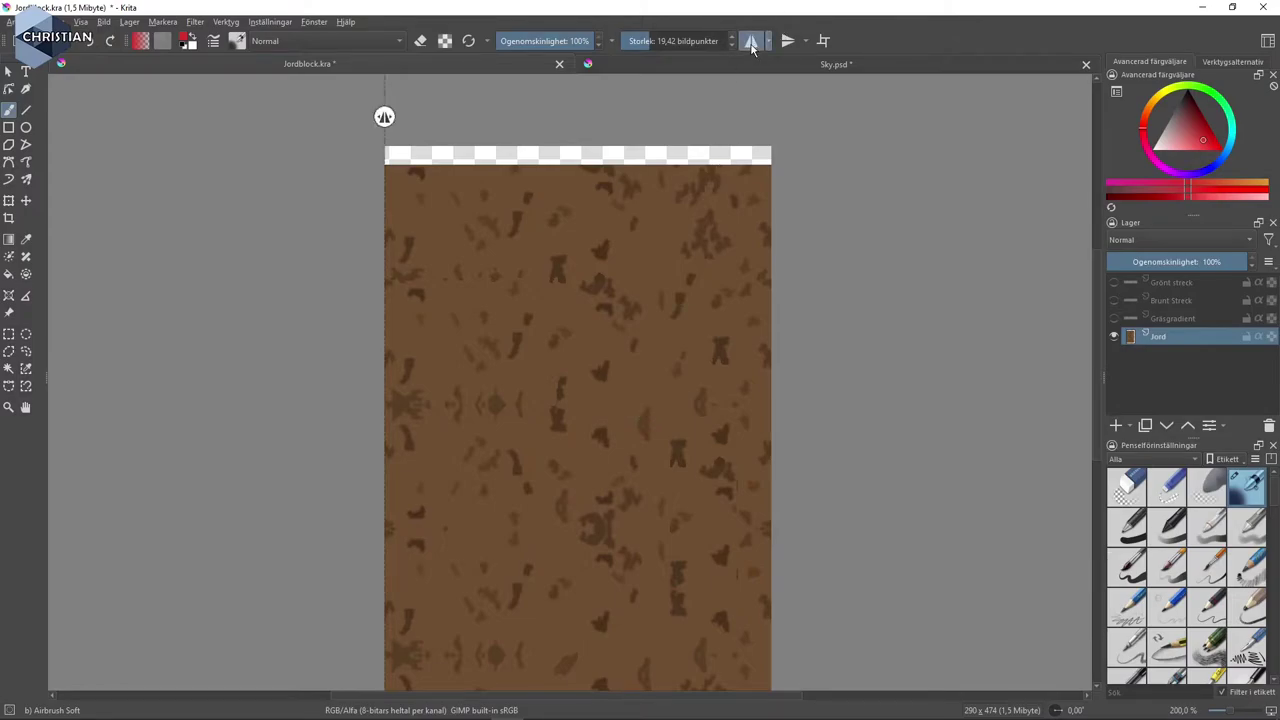
drag(384, 117, 579, 121)
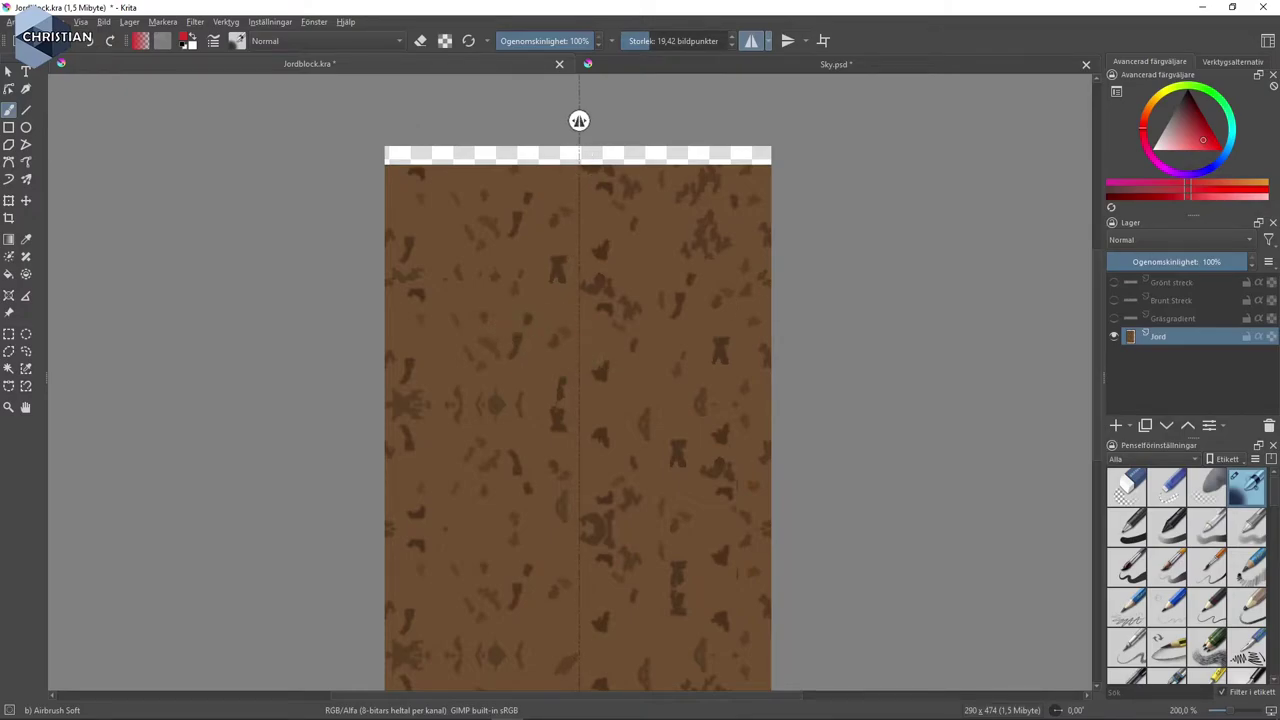
- Turn off horizontal mirror painting and try vertical mirror painting with its horizontal axis placed across the soil block
click(751, 40)
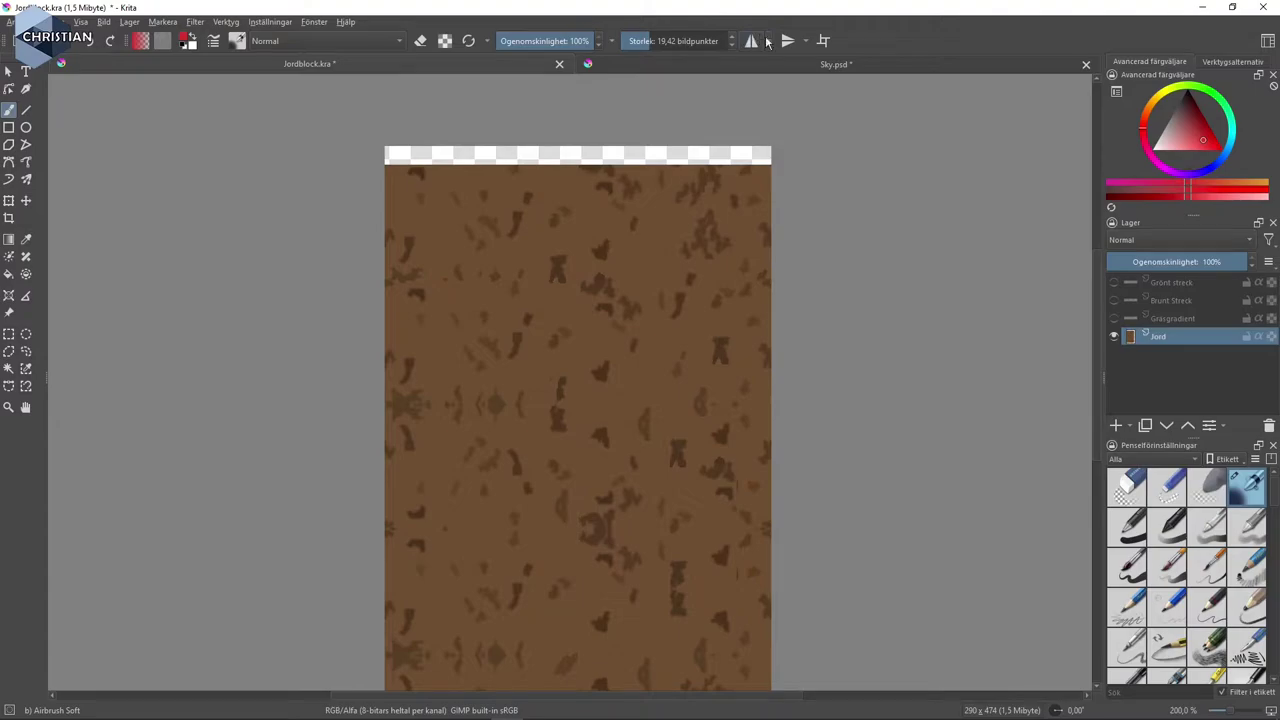
click(788, 40)
drag(90, 146, 113, 460)
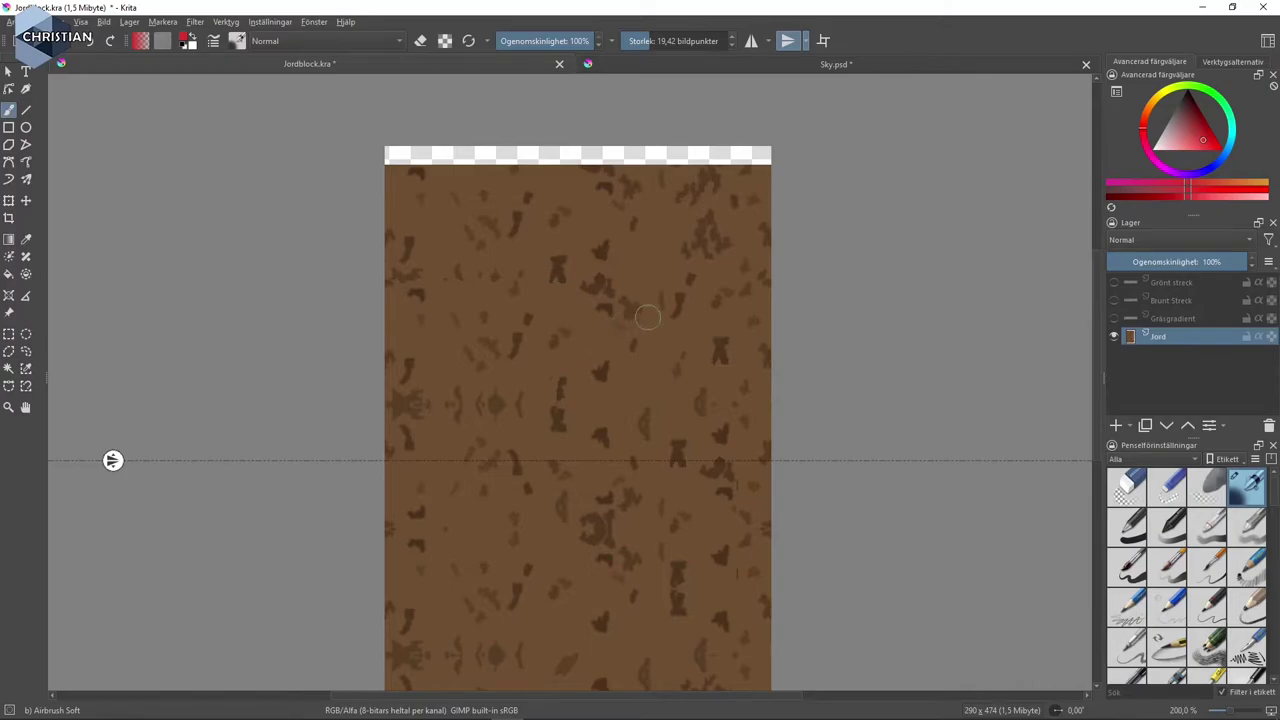
click(788, 40)
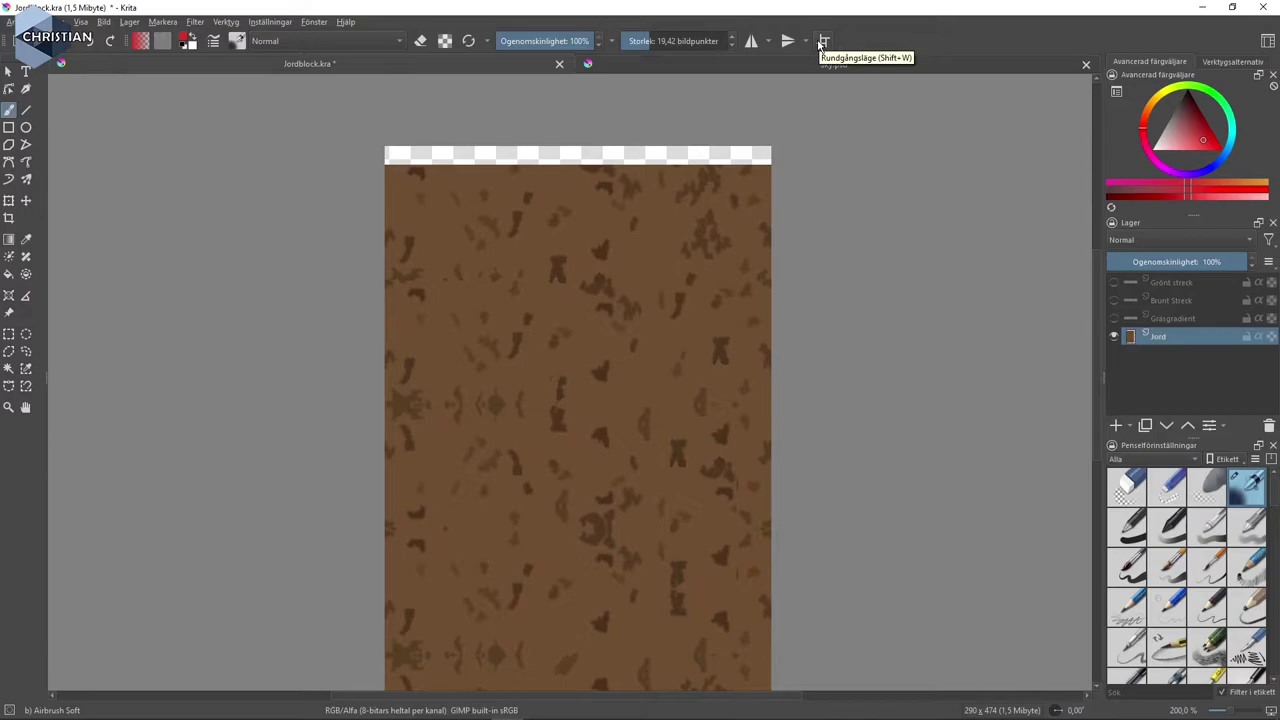
- Preview how the soil texture tiles in wrap-around mode, and return to the single-image view
click(822, 41)
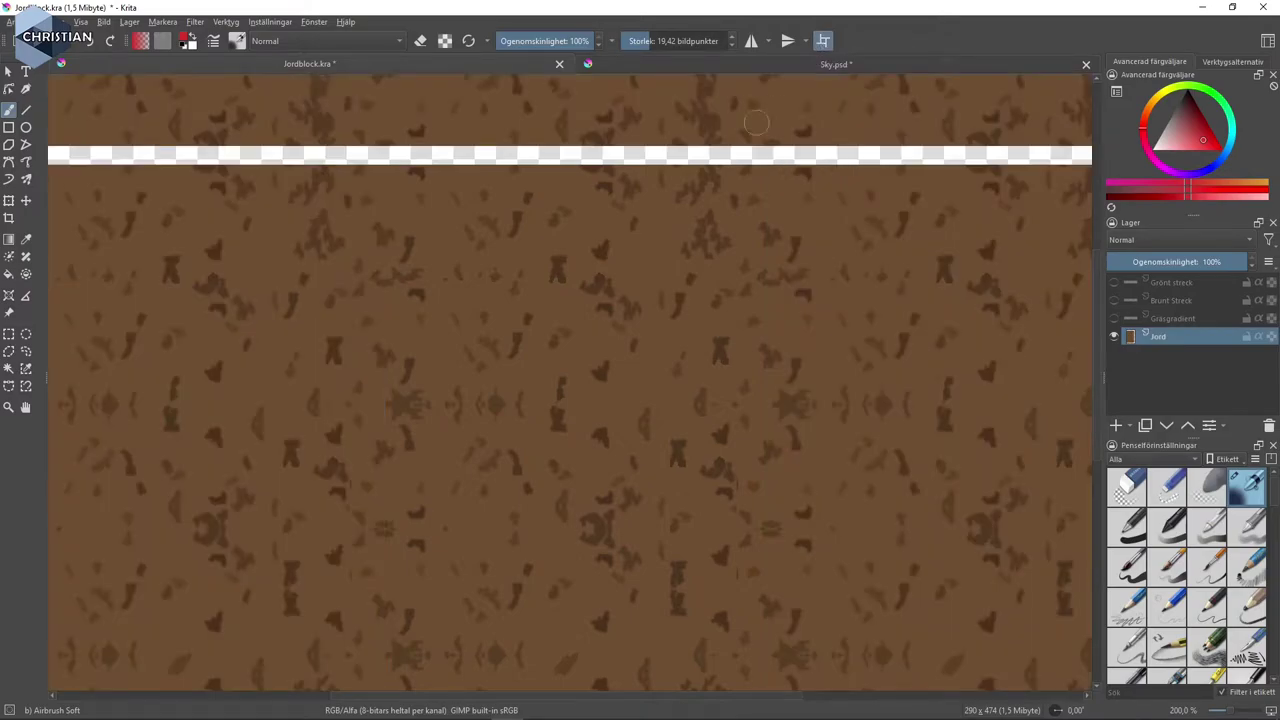
click(824, 43)
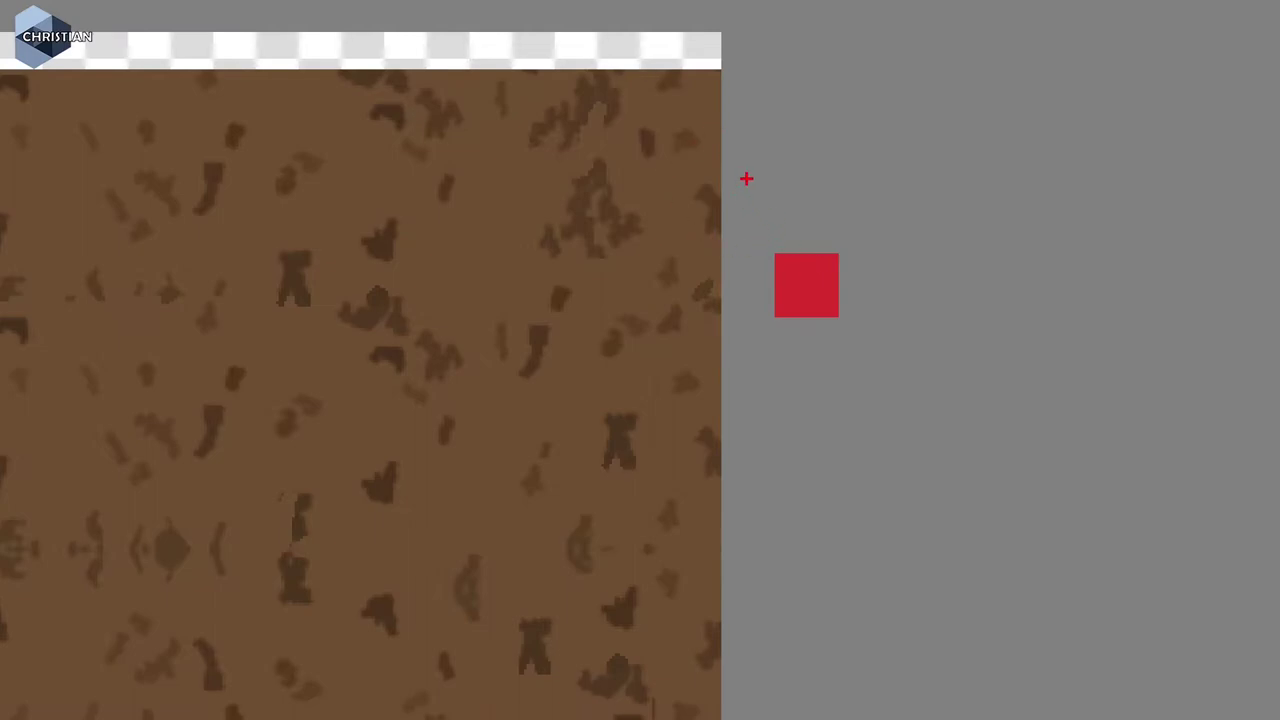
mouse_move(747, 181)
mouse_down()
mouse_move(721, 215)
mouse_move(748, 245)
mouse_up()
drag(741, 290, 720, 320)
drag(750, 437, 714, 455)
drag(742, 622, 716, 646)
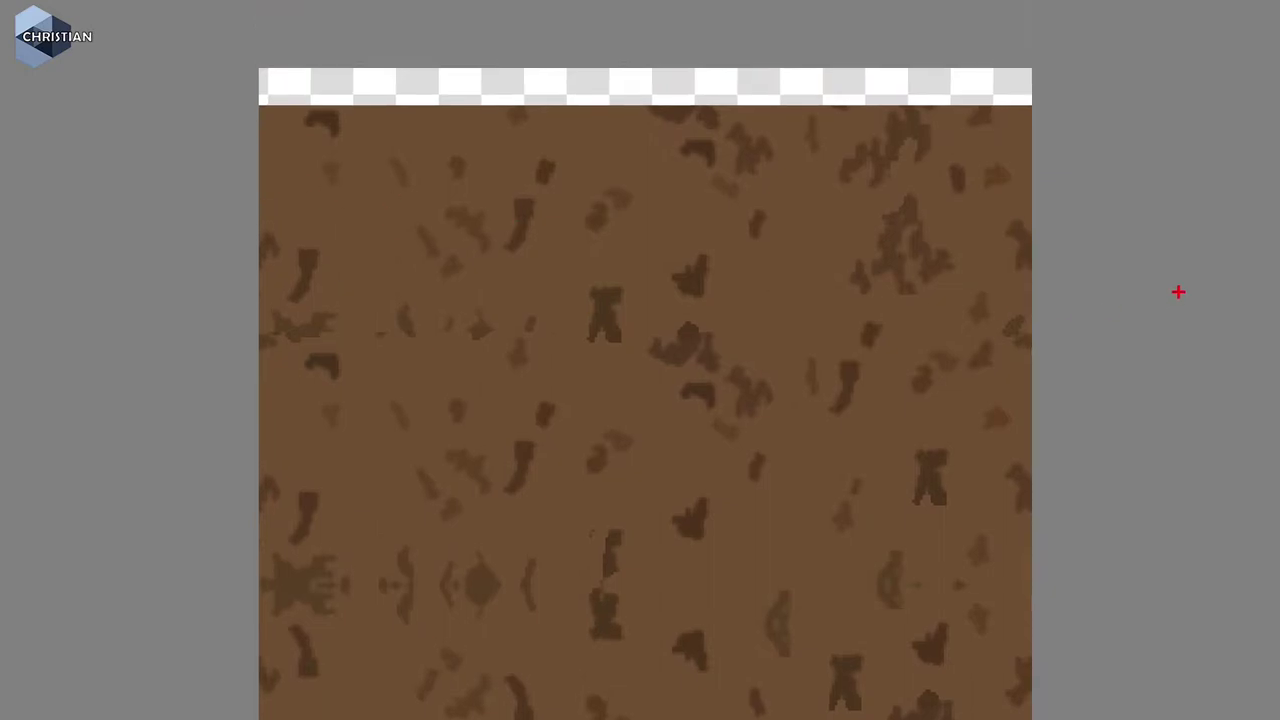
drag(1033, 228, 1037, 276)
drag(241, 253, 255, 246)
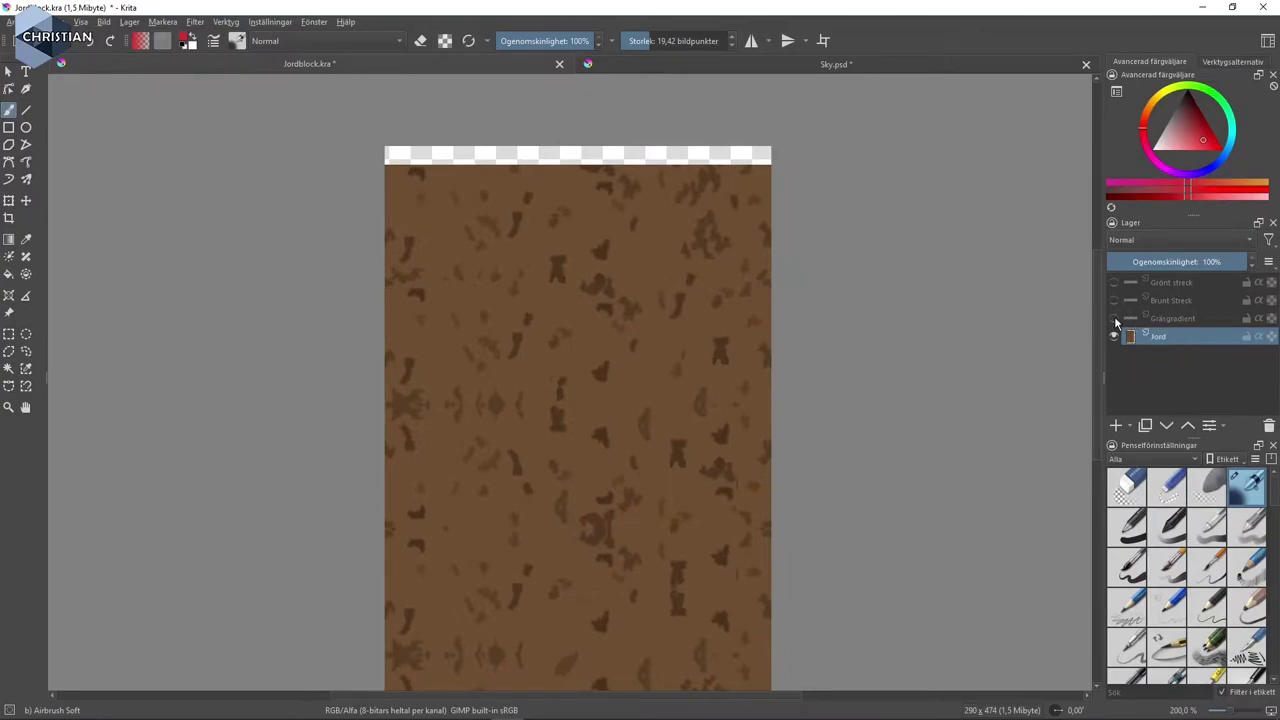
- Make the Gräsgradient and Brunt Streck layers visible above the soil
click(1114, 318)
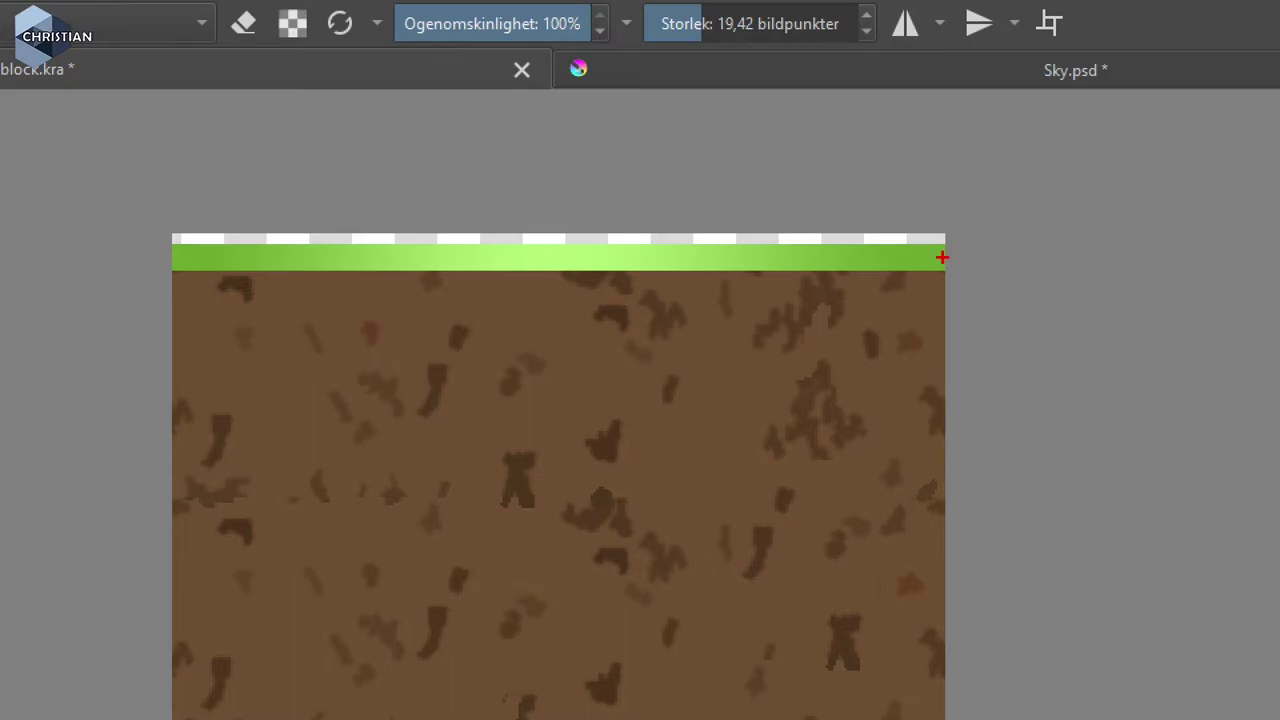
drag(941, 257, 942, 280)
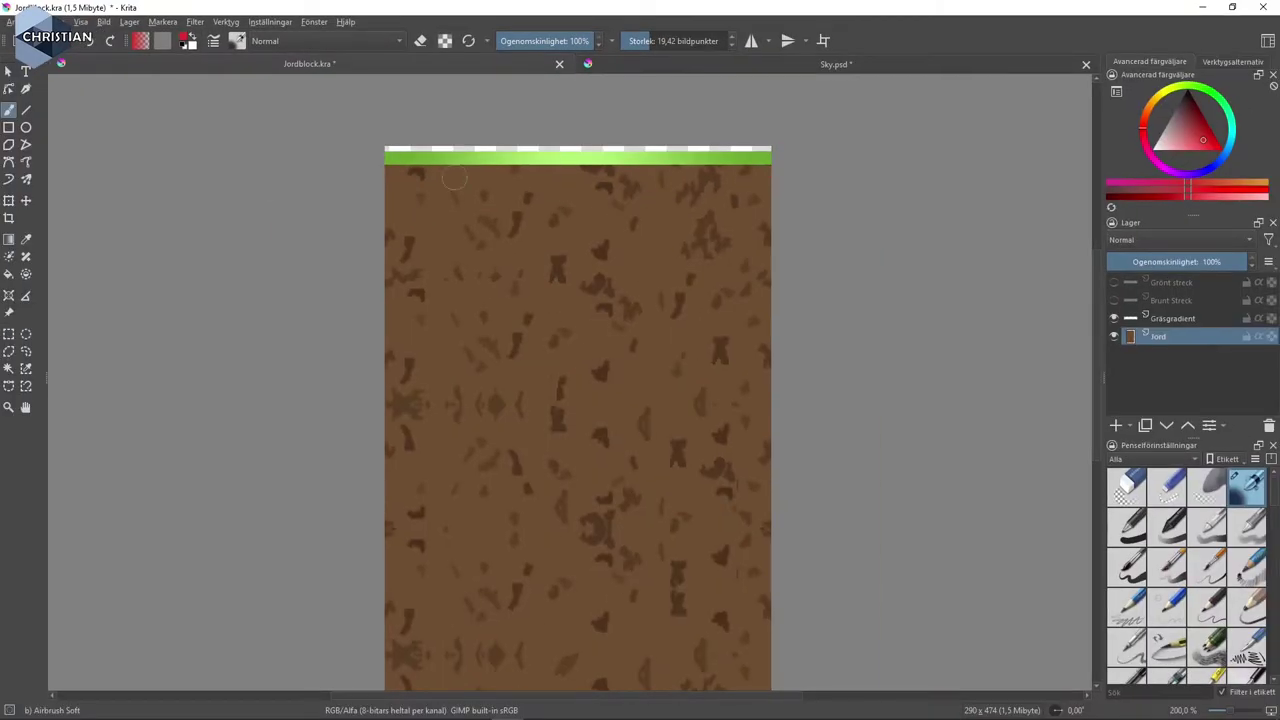
click(1115, 283)
click(1115, 300)
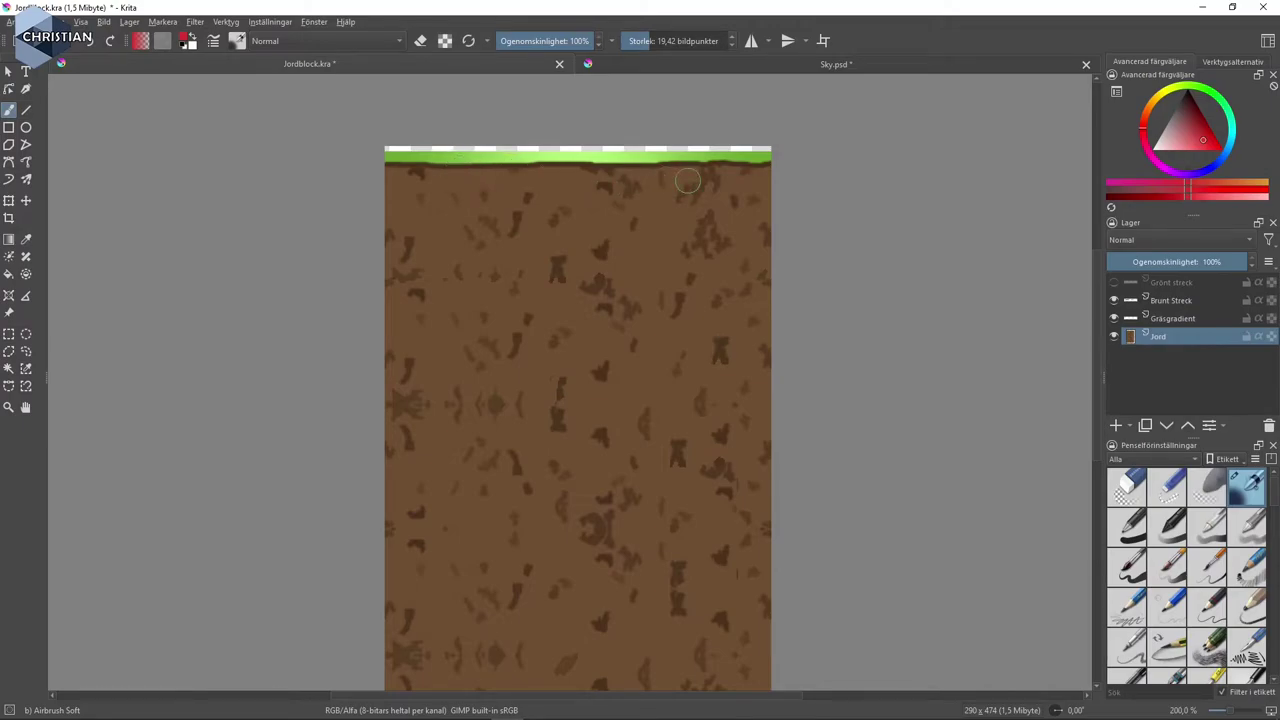
- Make the hidden Grönt streck layer visible and set it as the active layer
click(8, 407)
drag(383, 119, 791, 194)
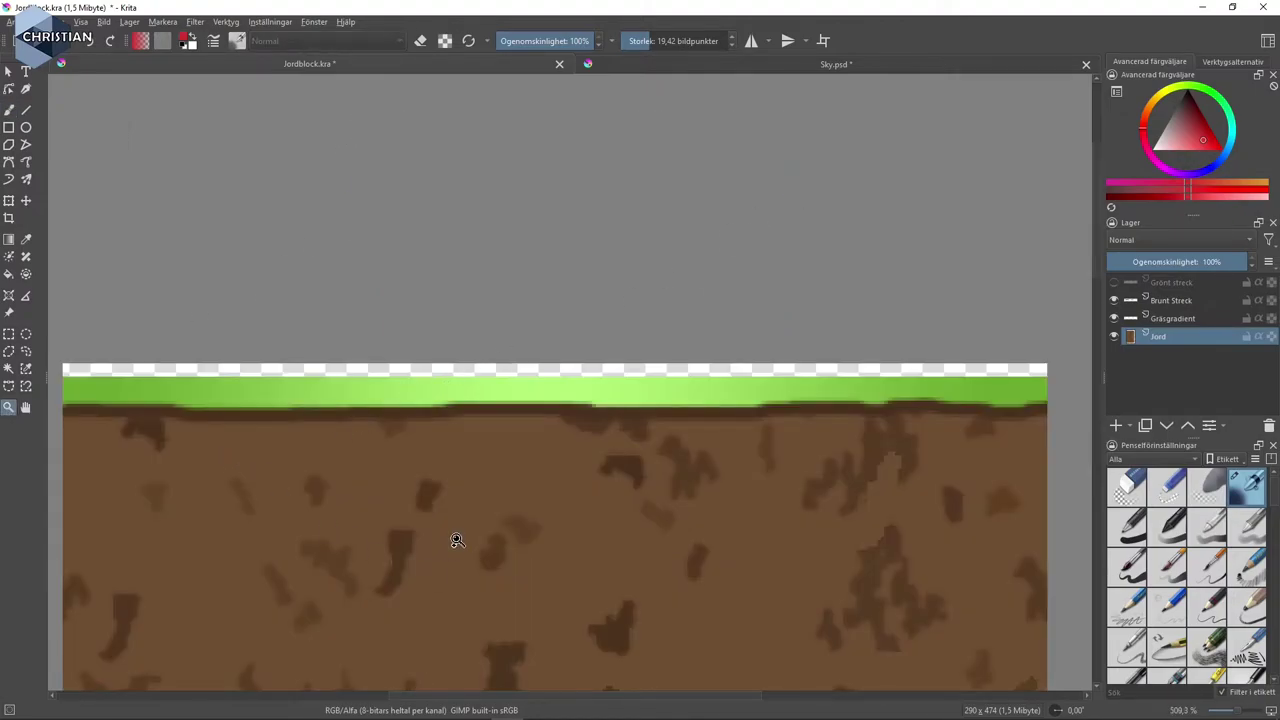
drag(451, 531, 476, 404)
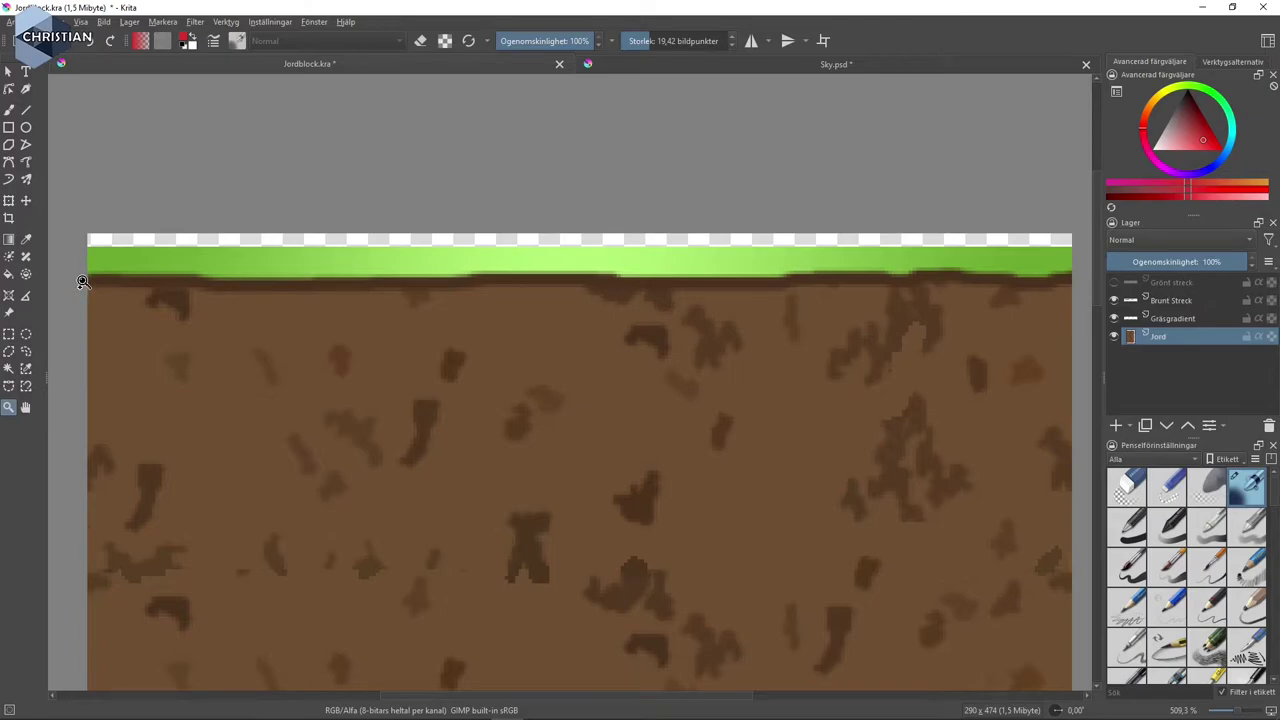
click(1114, 283)
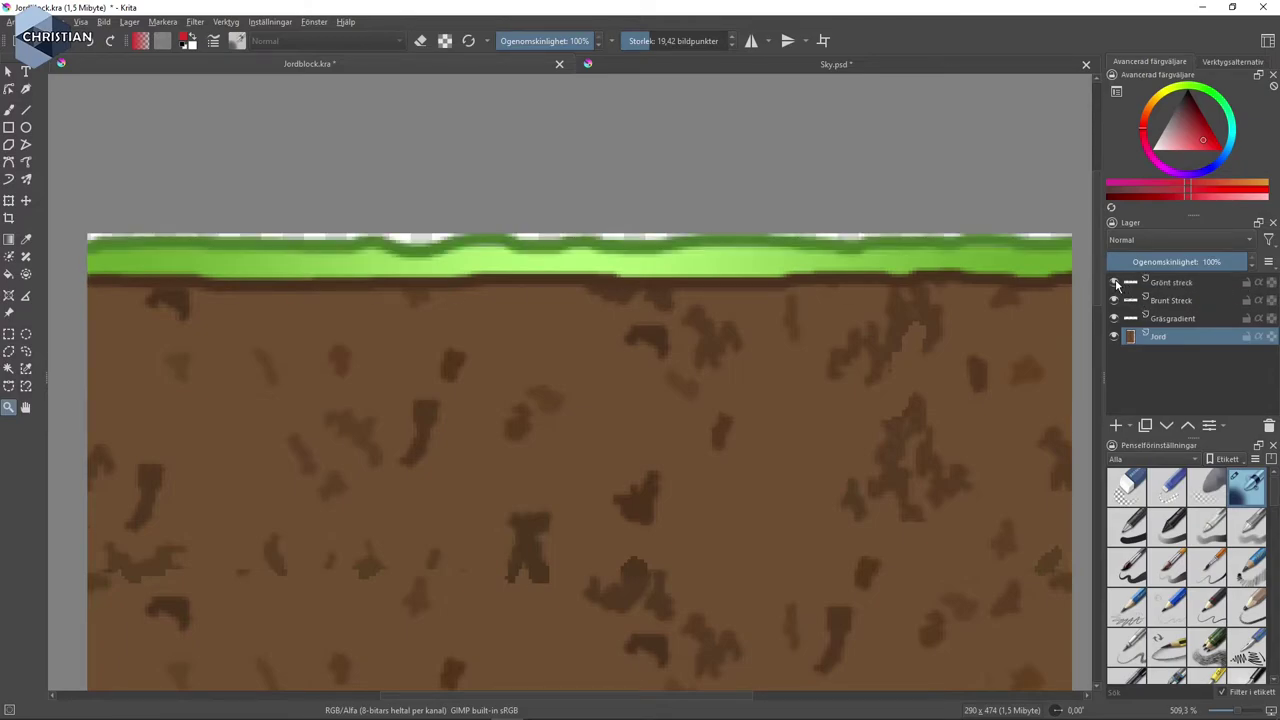
click(1200, 282)
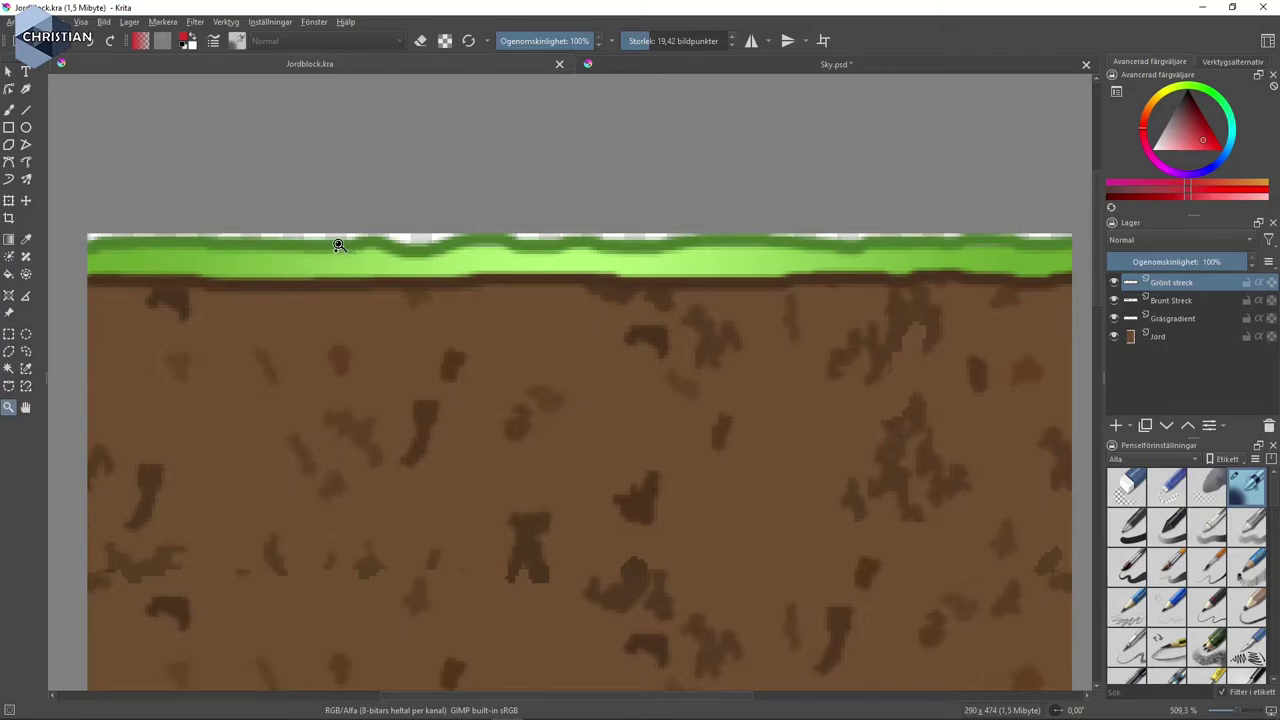
- Sample the dark green from the grass's upper edge as the painting colour and choose the Basic-1 brush preset
click(27, 241)
click(157, 238)
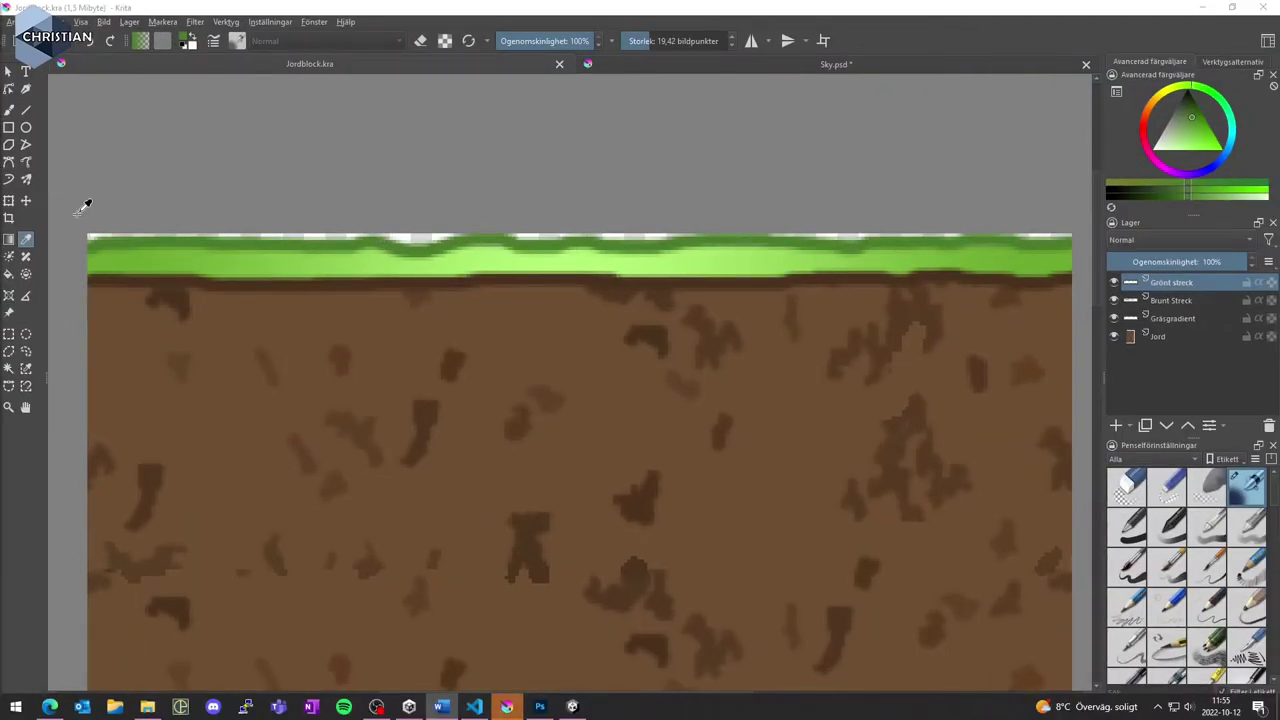
click(8, 112)
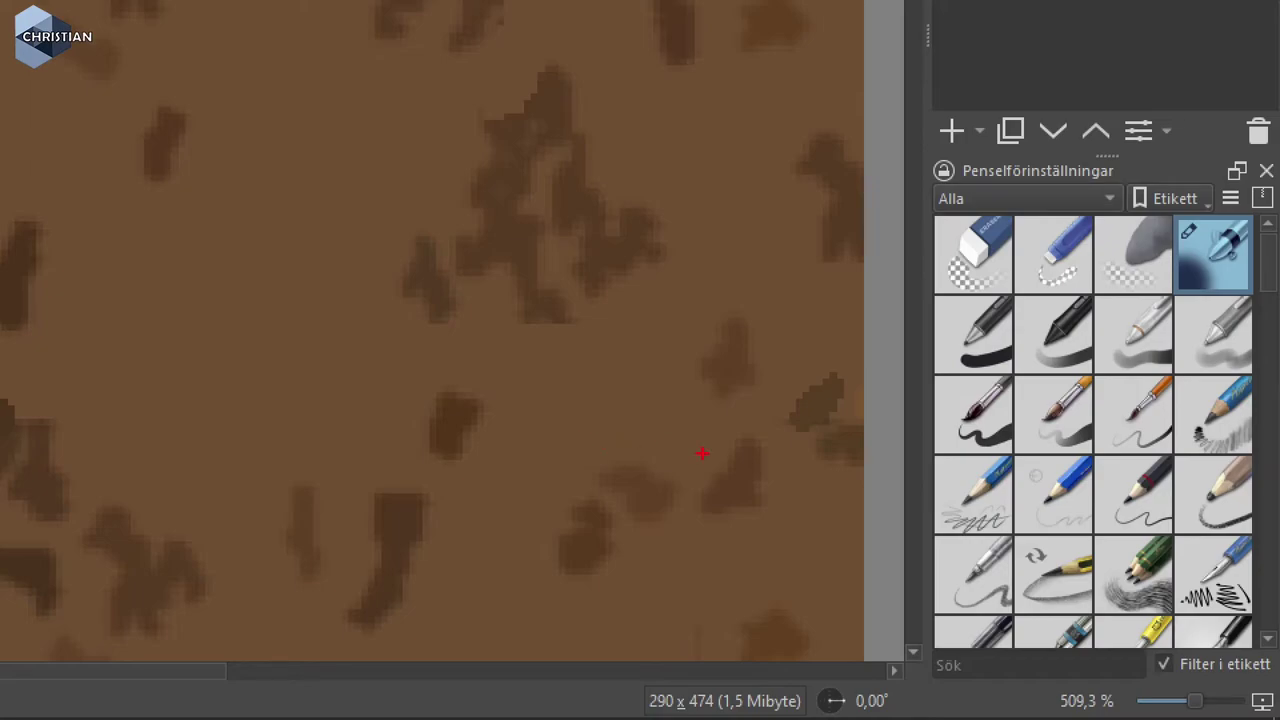
drag(992, 375, 911, 376)
drag(938, 458, 1024, 438)
mouse_move(985, 286)
mouse_down()
mouse_move(931, 336)
mouse_move(999, 378)
mouse_move(1011, 293)
mouse_move(964, 292)
mouse_up()
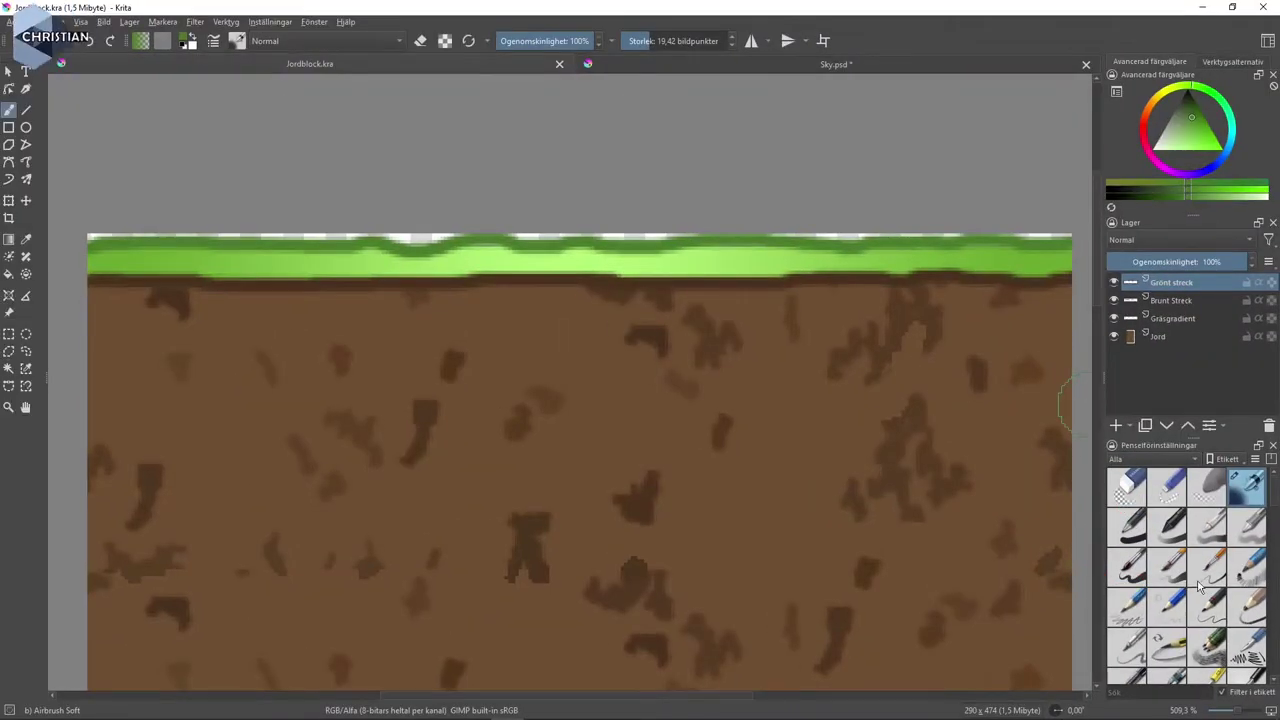
click(1136, 530)
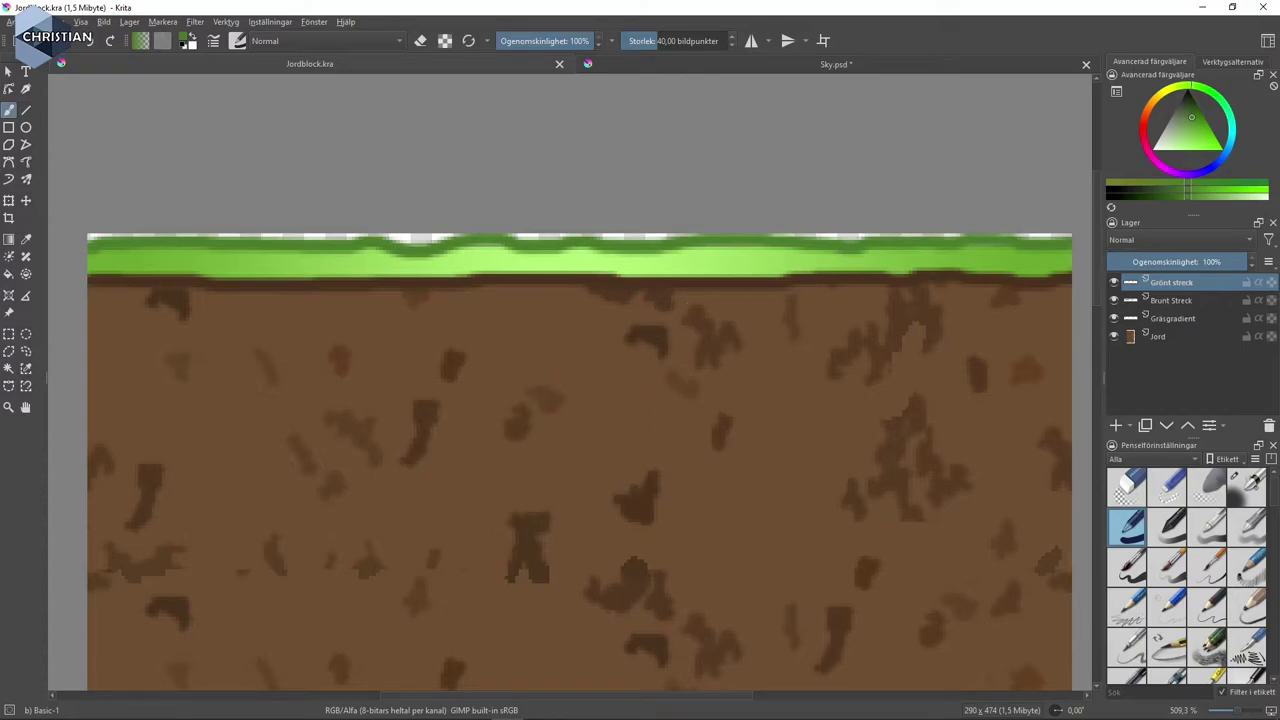
- Set the brush size to 2.27 pixels and paint dark green over the transparent gaps along the block's entire upper edge
click(643, 42)
drag(643, 42, 630, 43)
drag(120, 236, 1072, 237)
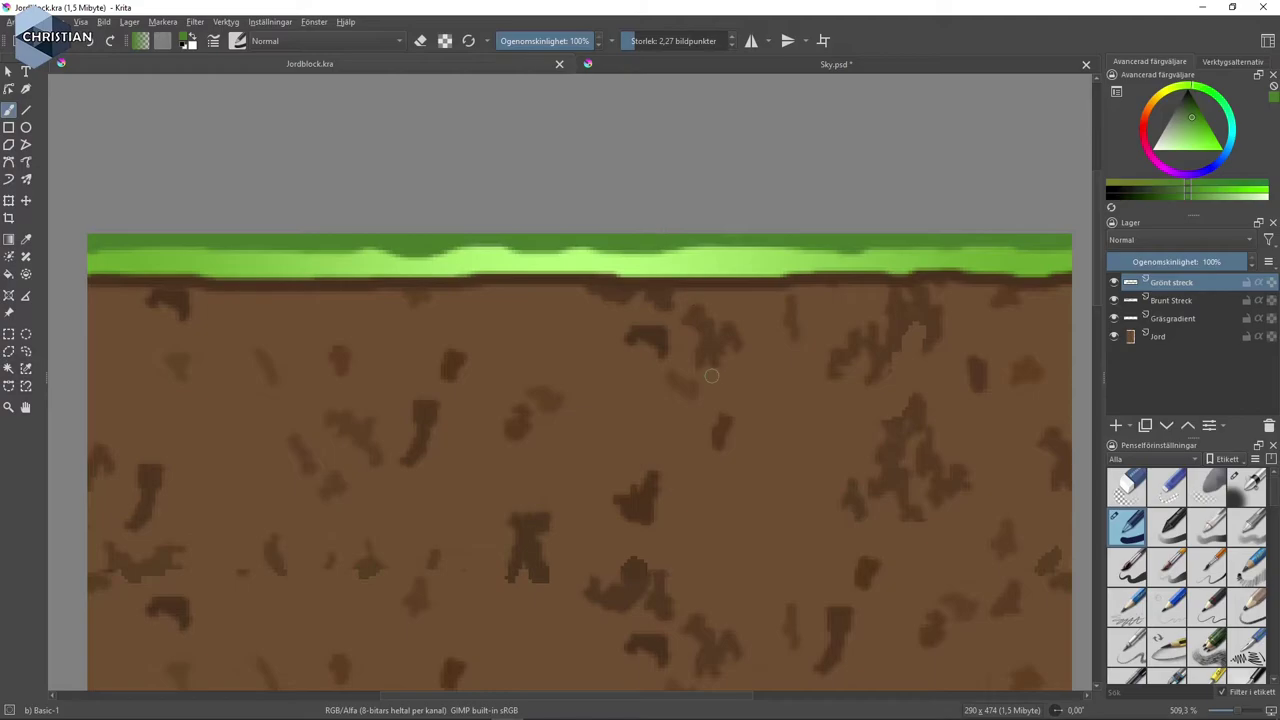
scroll(711, 373, down, 5)
mouse_move(677, 549)
mouse_down()
mouse_move(606, 377)
mouse_move(601, 312)
mouse_move(611, 500)
mouse_up()
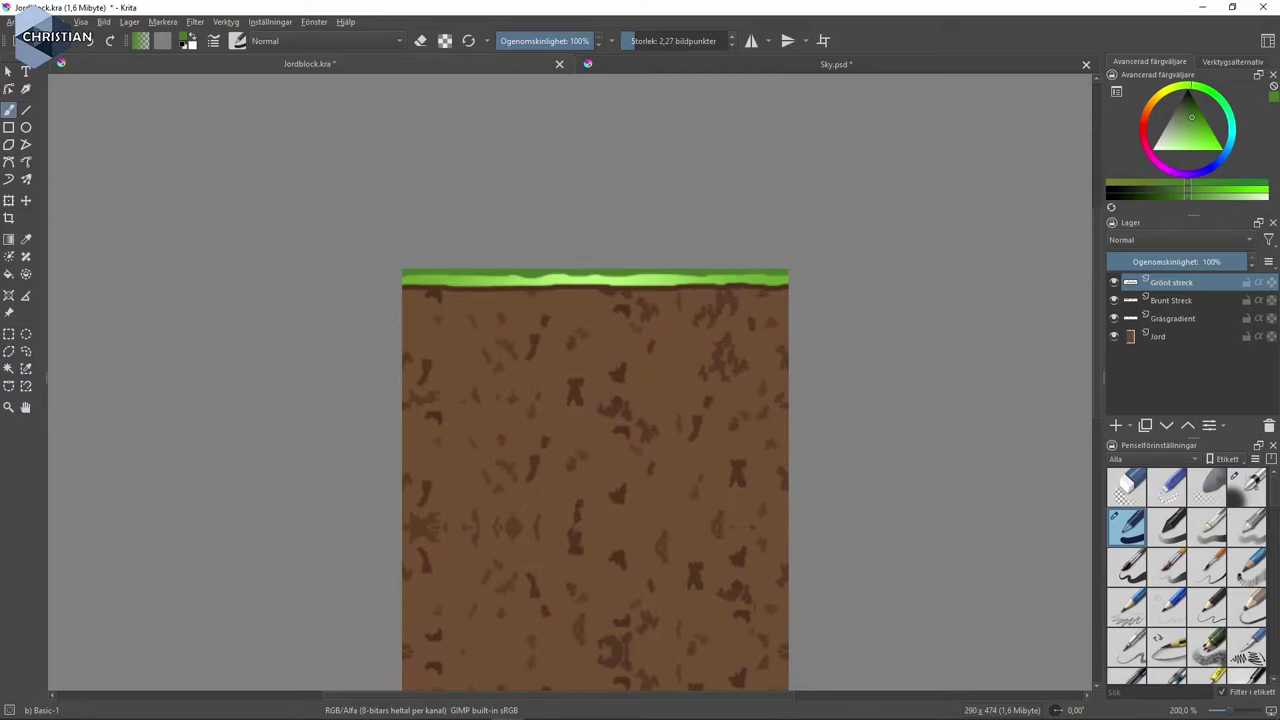
click(12, 22)
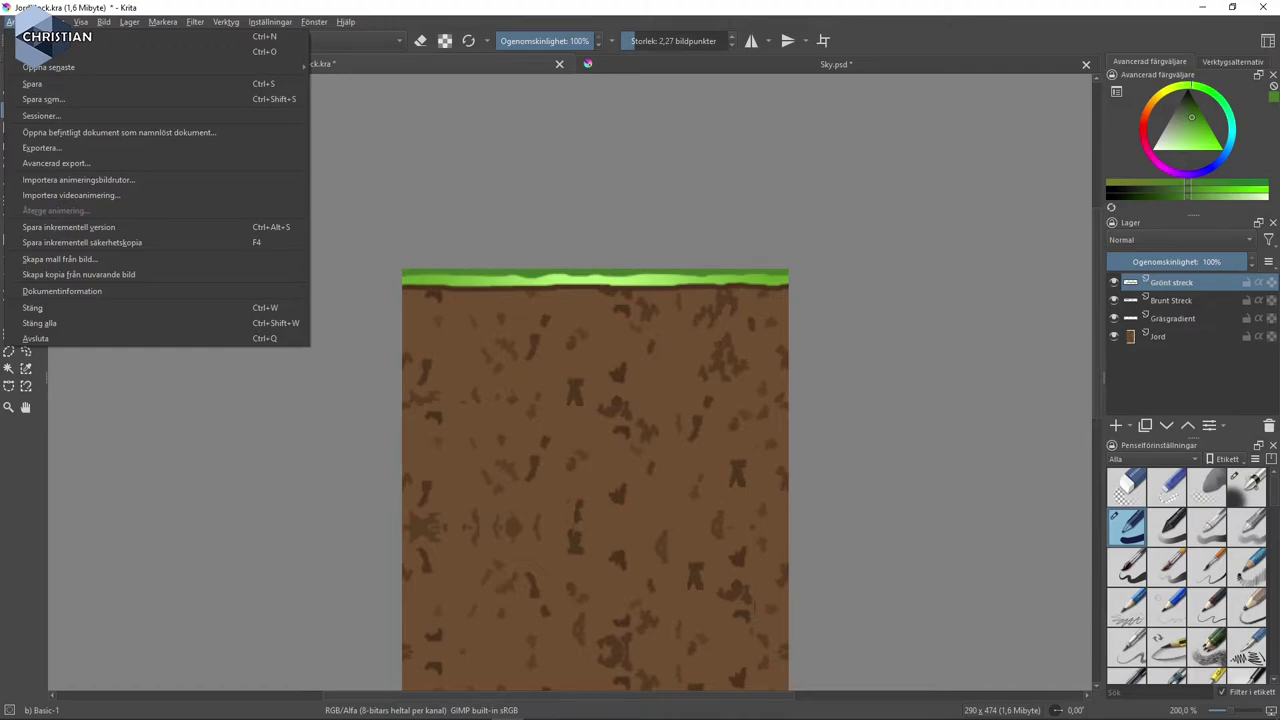
click(87, 166)
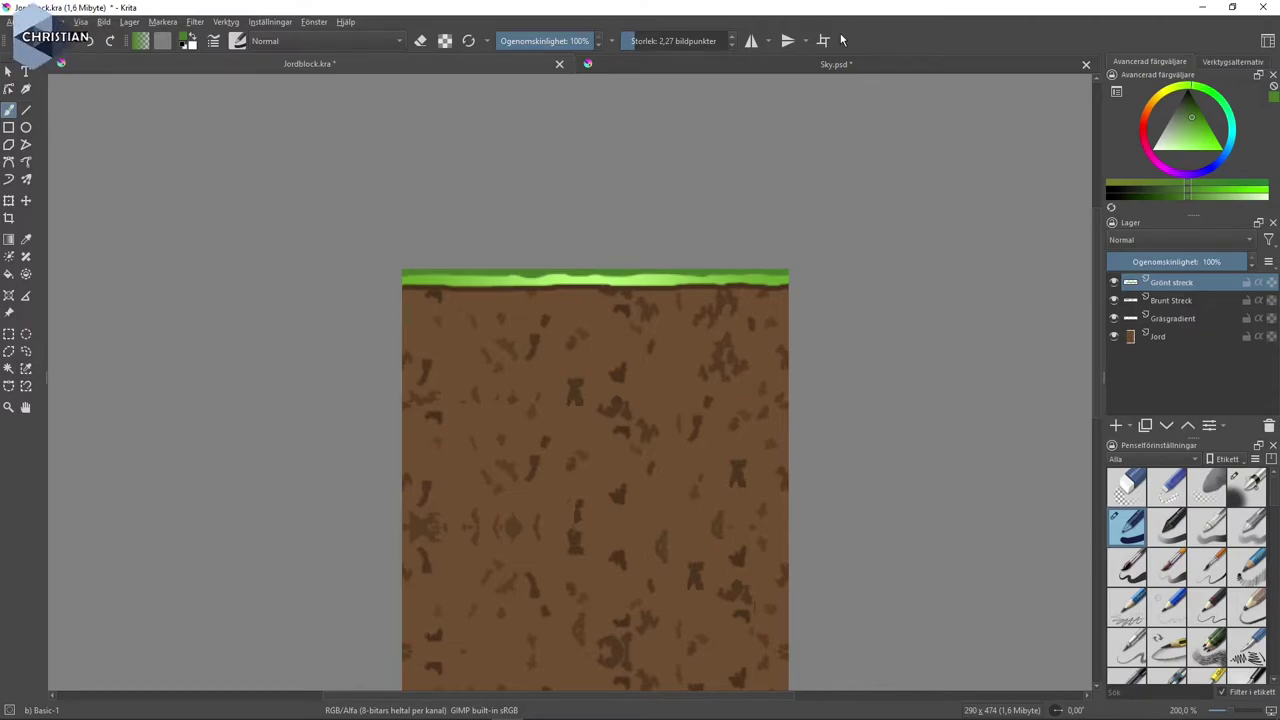
- Switch to the Sky.psd document and make its Övre toning layer active and visible
click(800, 66)
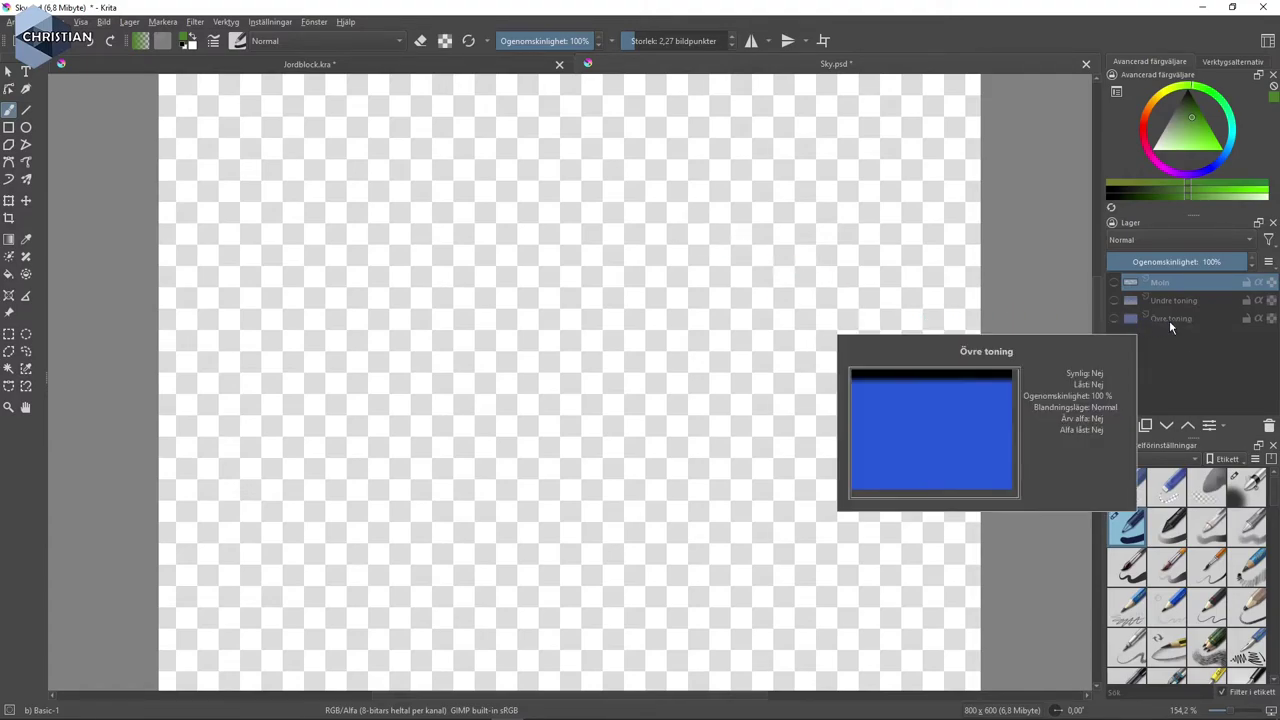
click(1197, 319)
click(1116, 319)
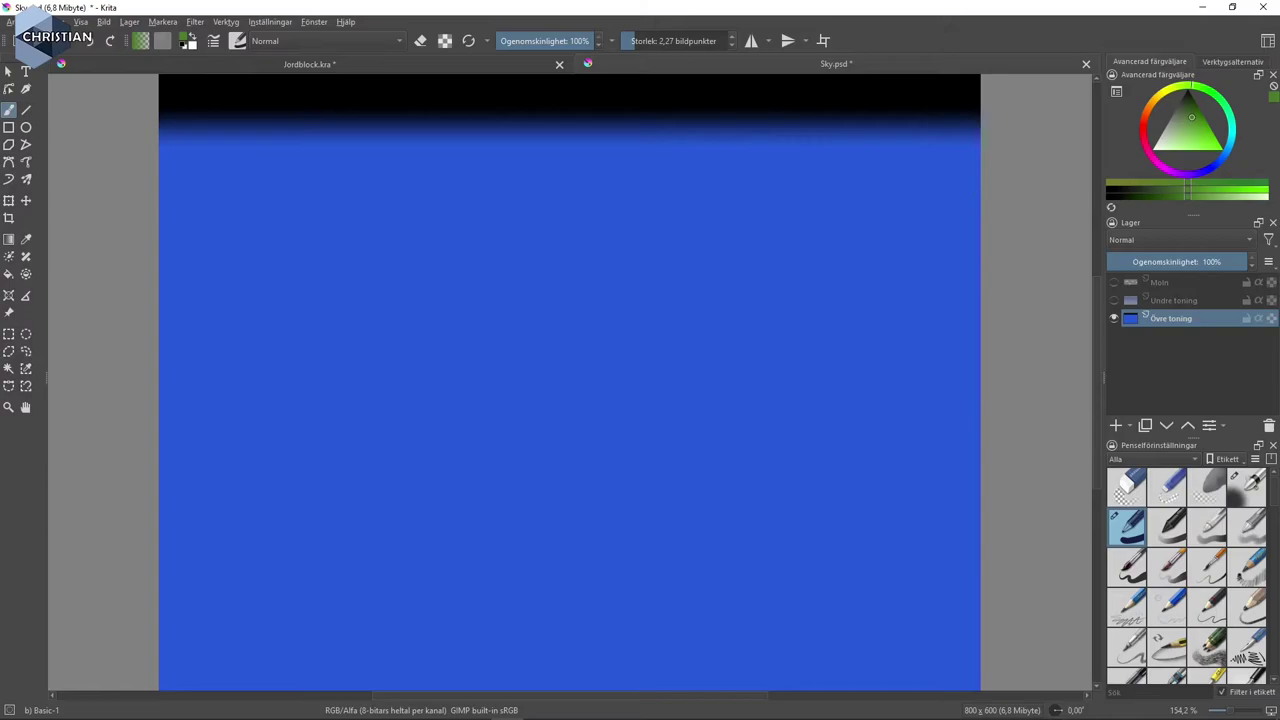
- Make the Undre toning and Moln layers visible together with the Övre toning background
click(1114, 301)
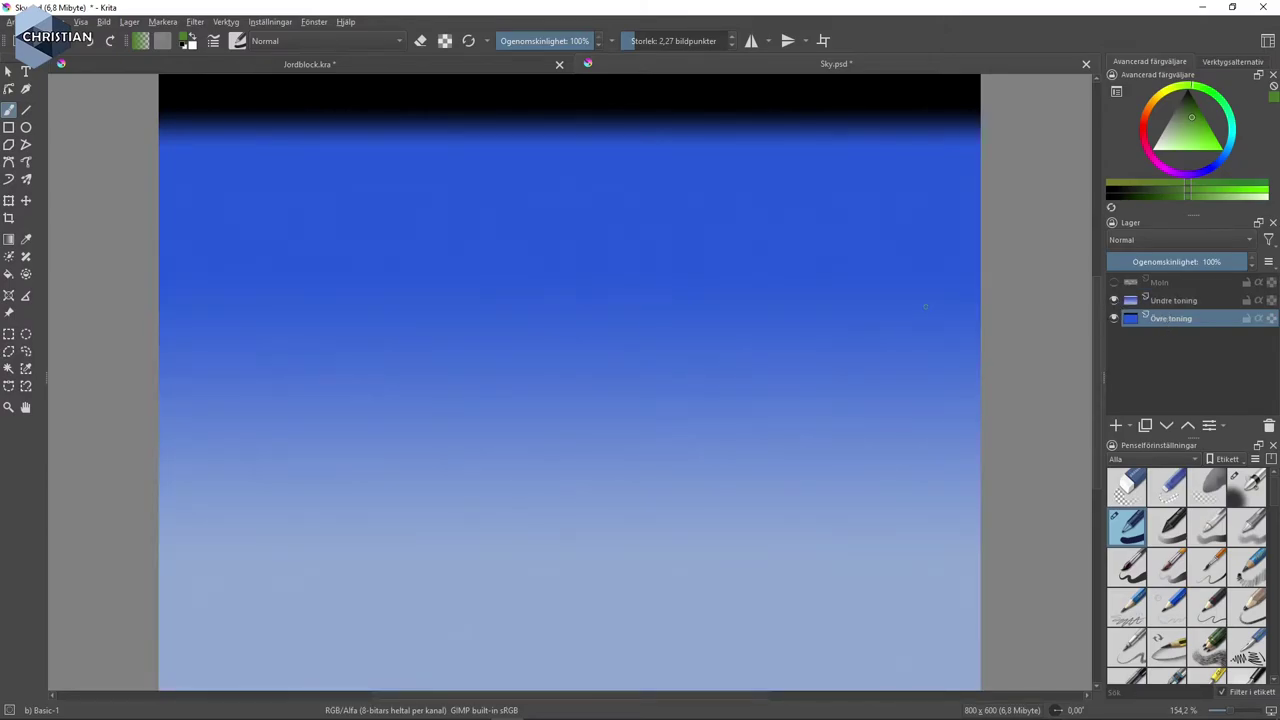
click(1114, 319)
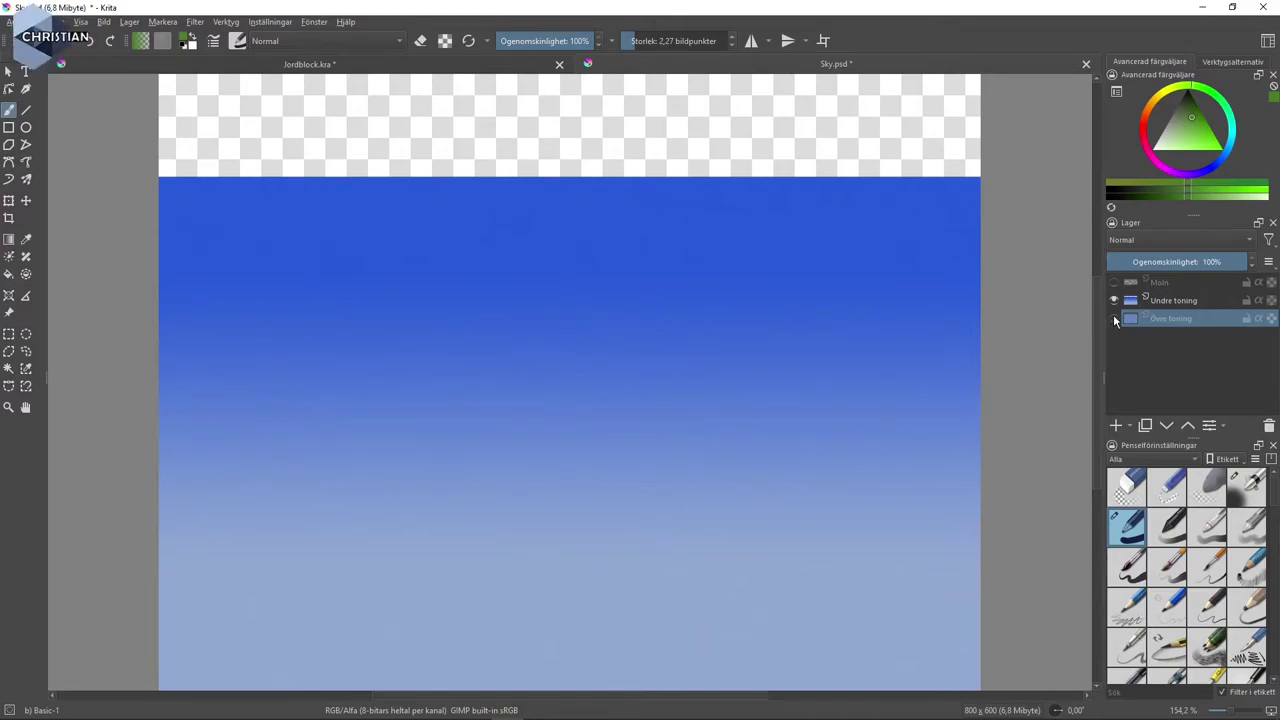
click(1113, 319)
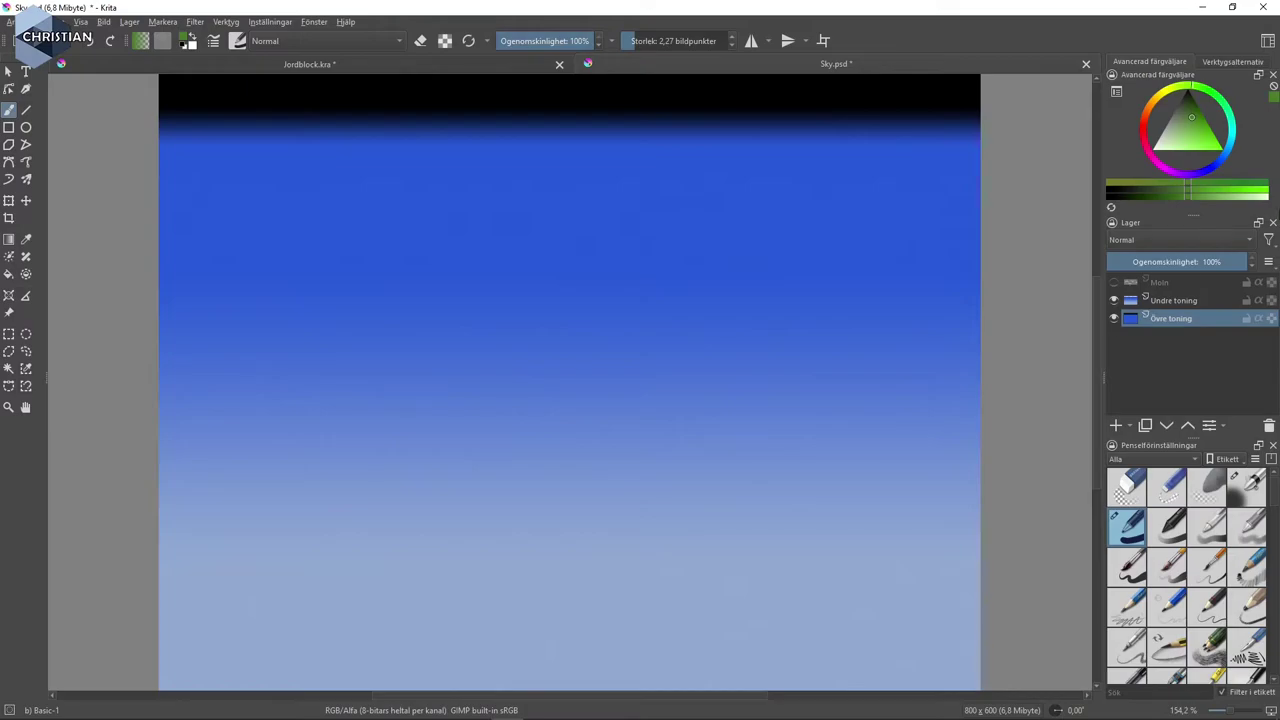
click(1114, 283)
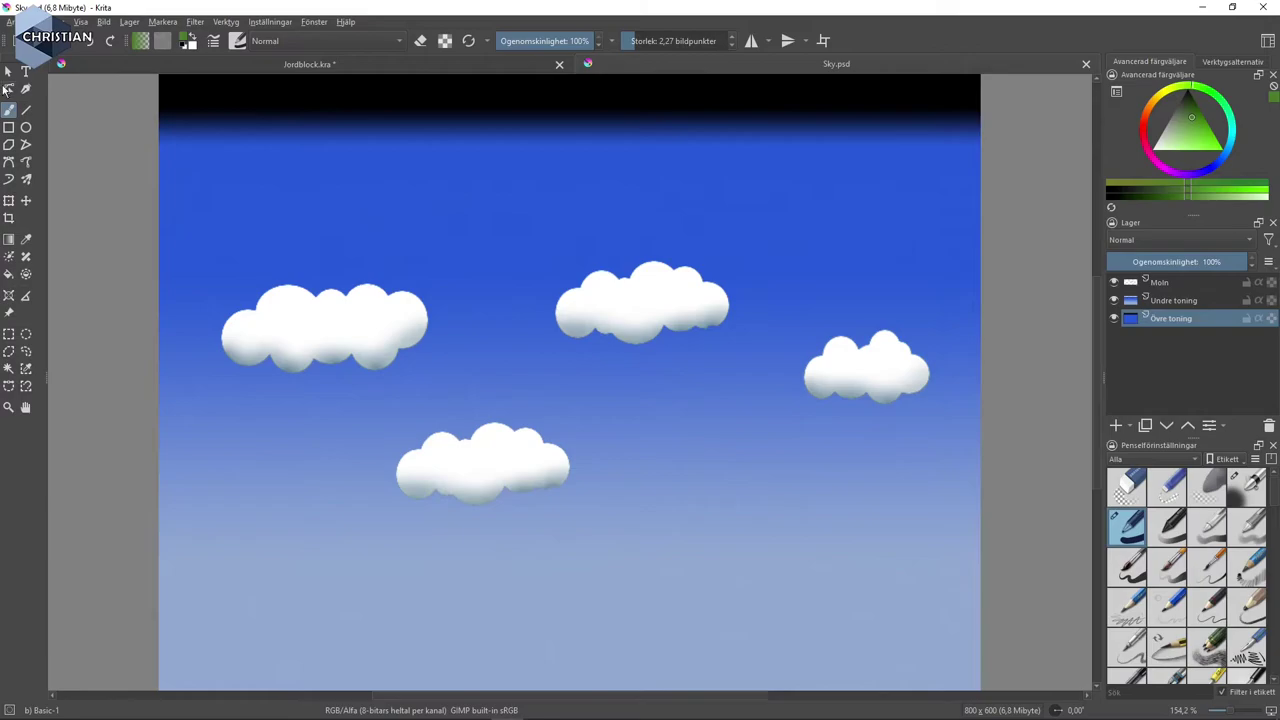
click(12, 21)
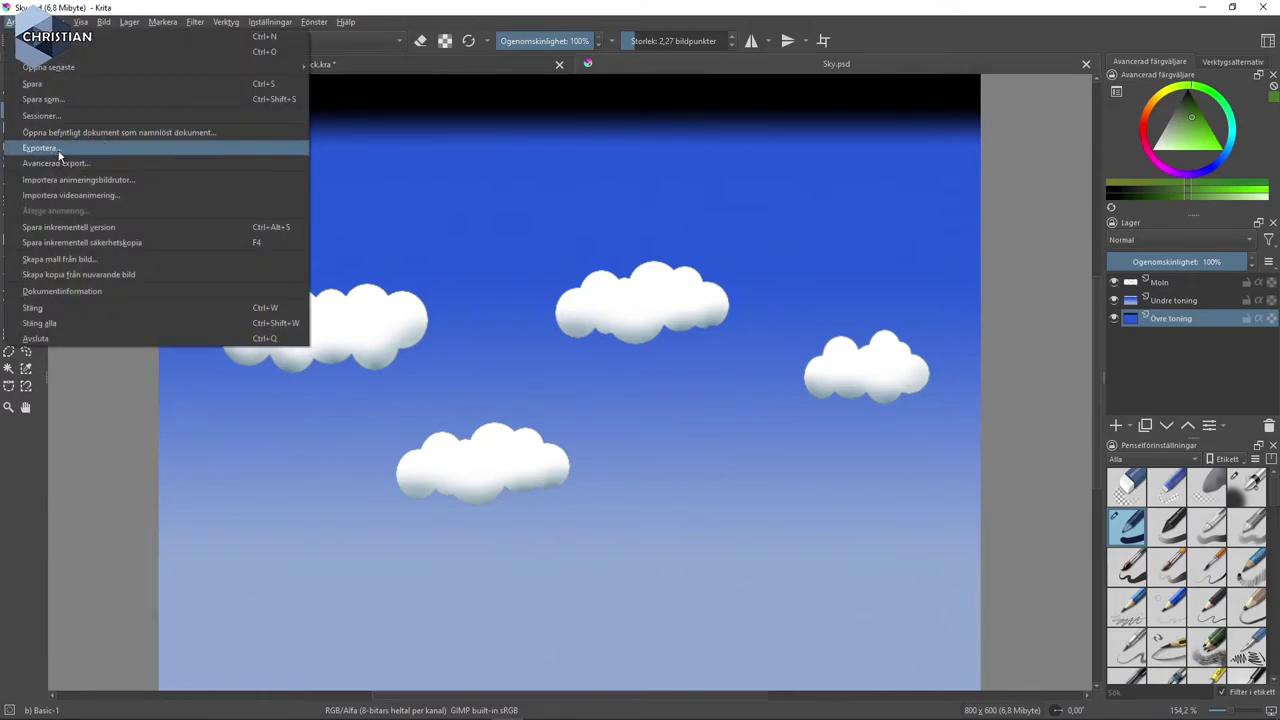
click(929, 240)
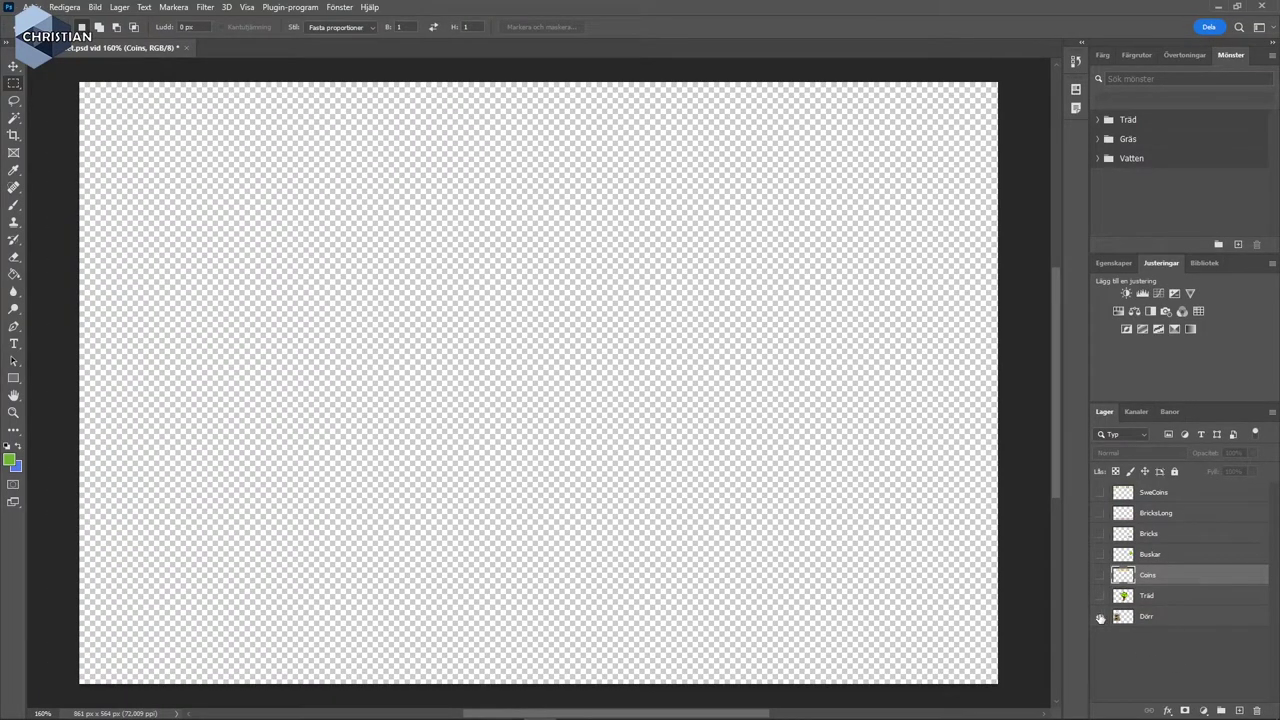
- In the Photoshop document, make the Dörr, Träd, Buskar, Bricks and BricksLong layers visible
click(1100, 617)
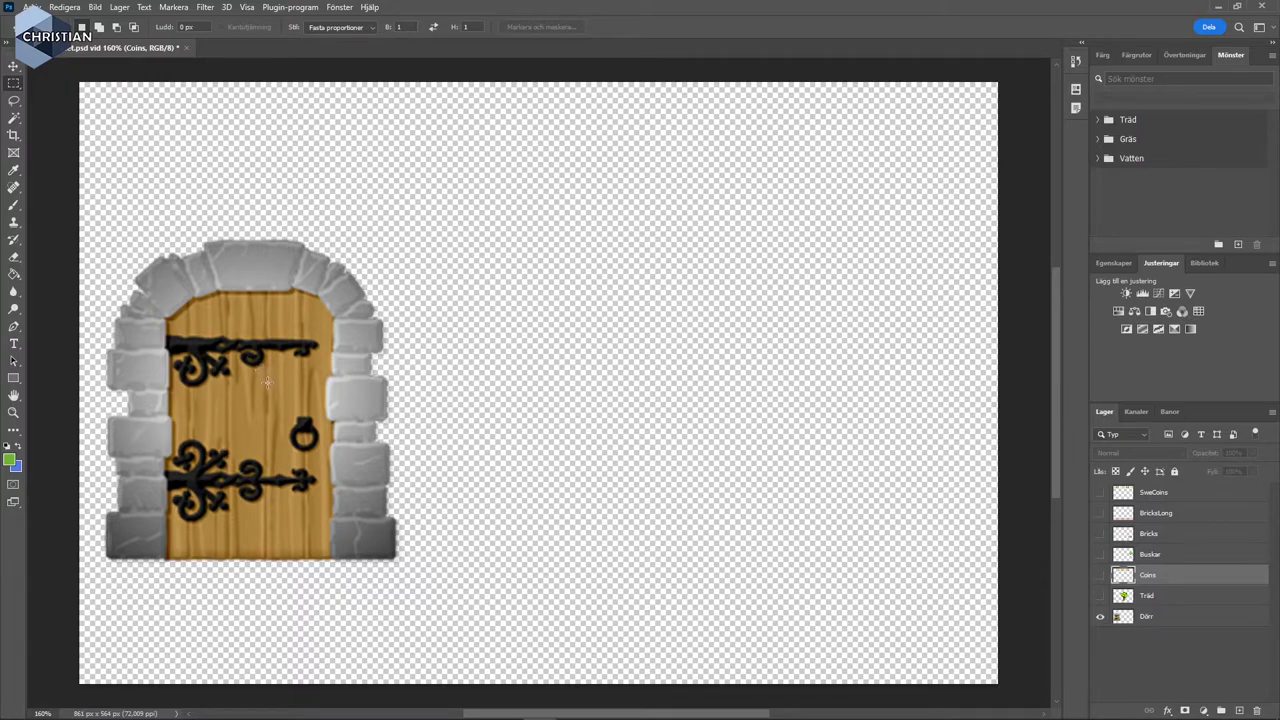
click(1100, 595)
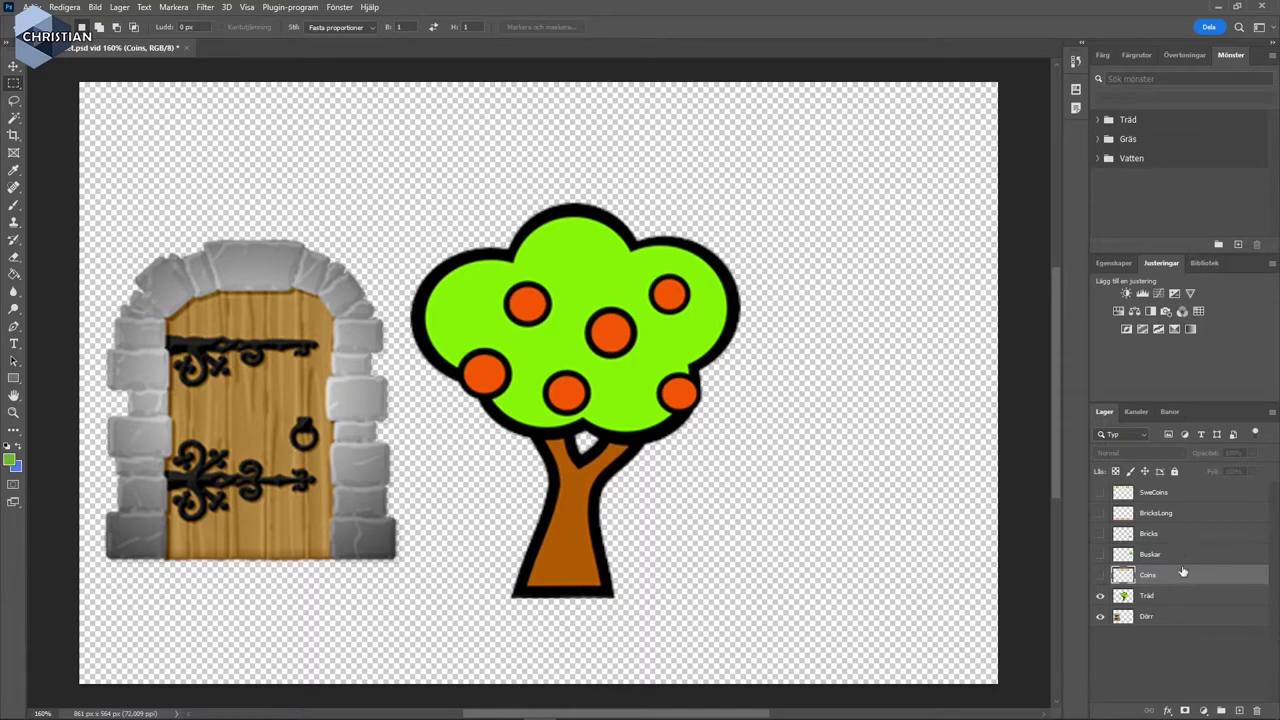
click(1100, 554)
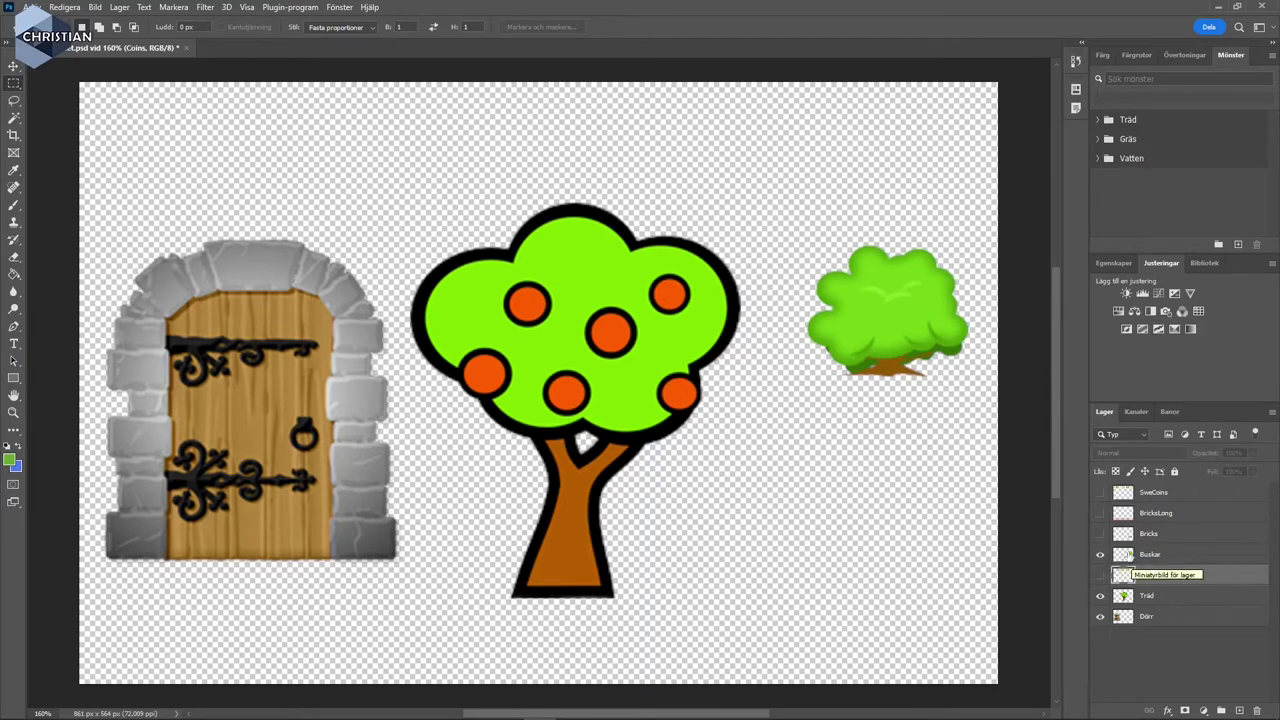
click(1100, 533)
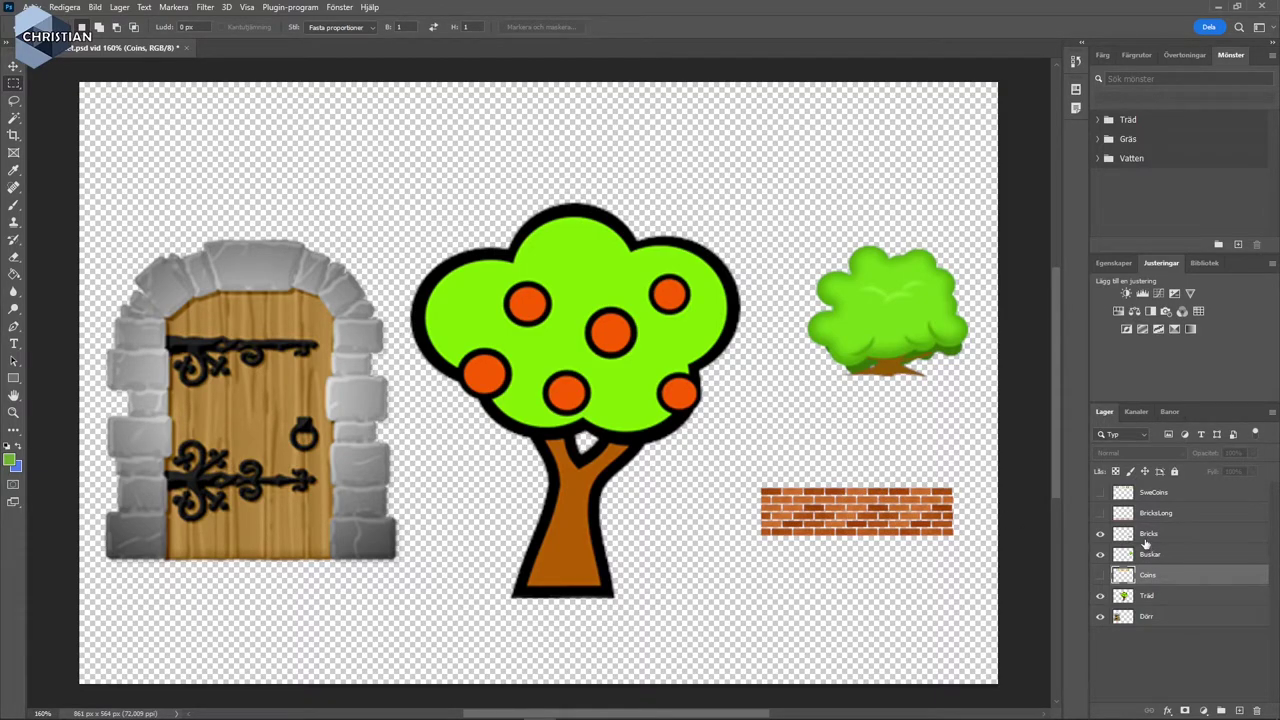
click(1101, 513)
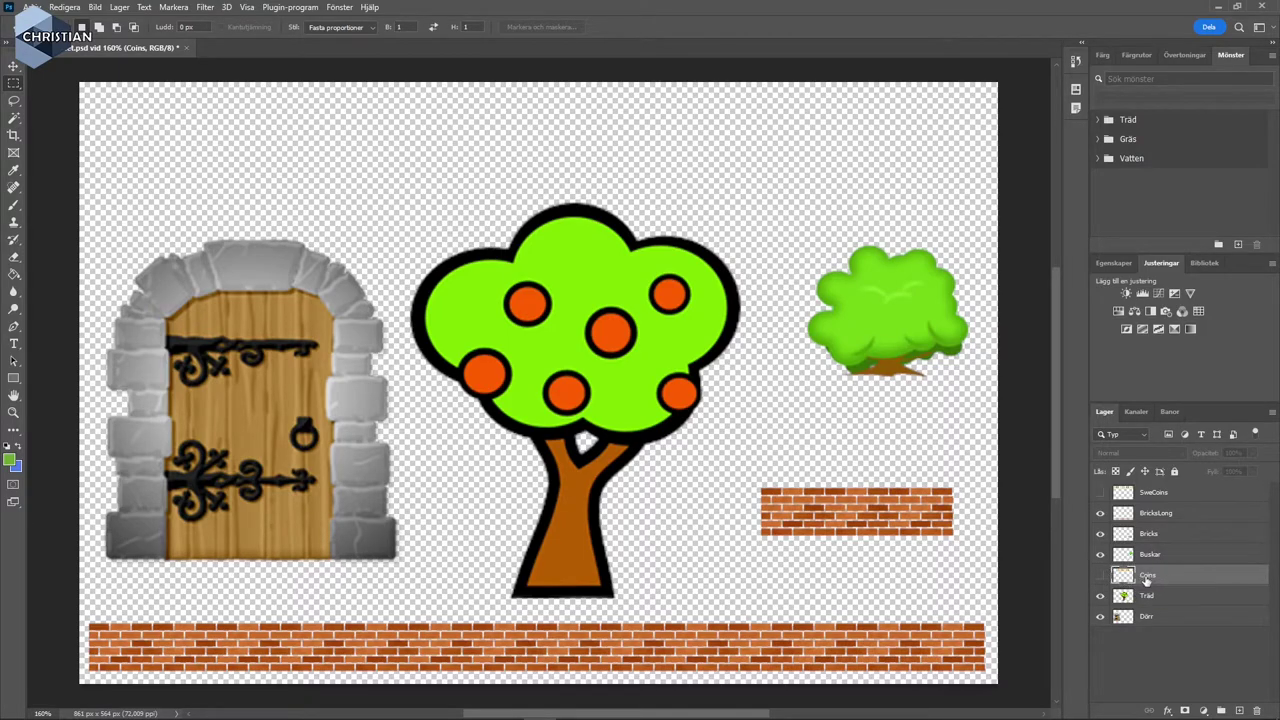
- Check the Coins layer and hide it again, and make the SweCoins layer visible in its place
click(1100, 575)
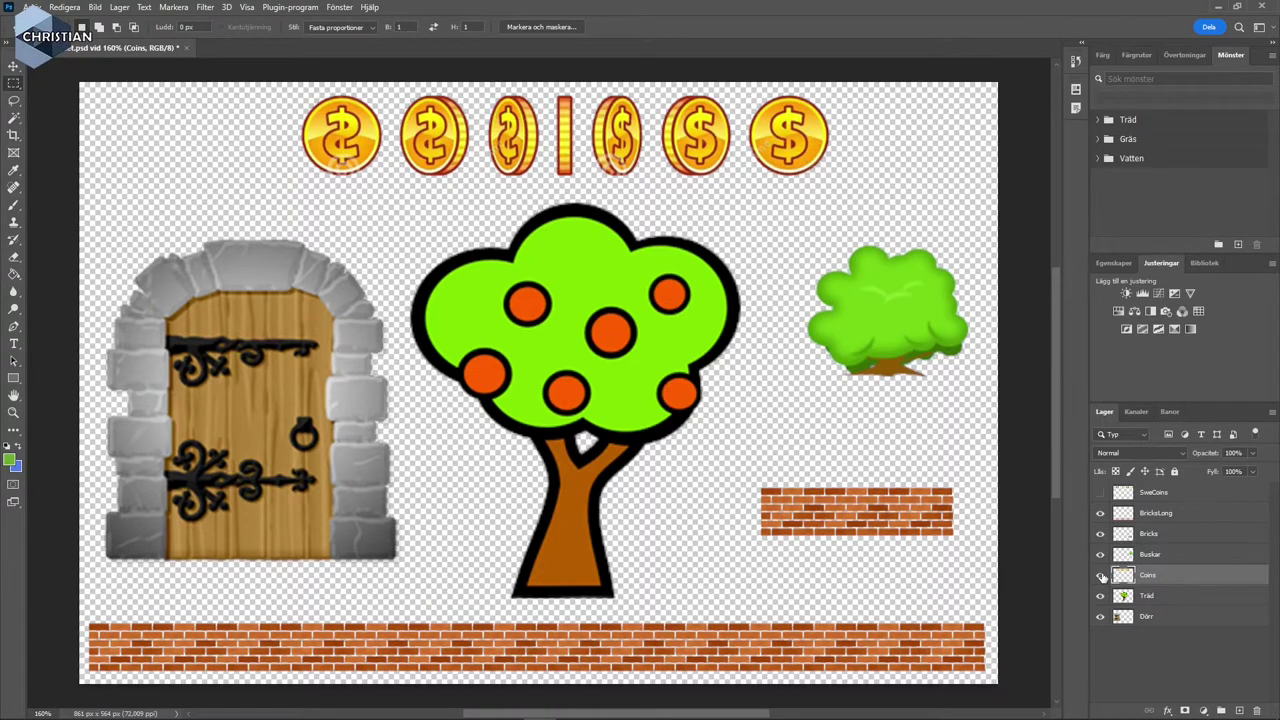
click(1101, 576)
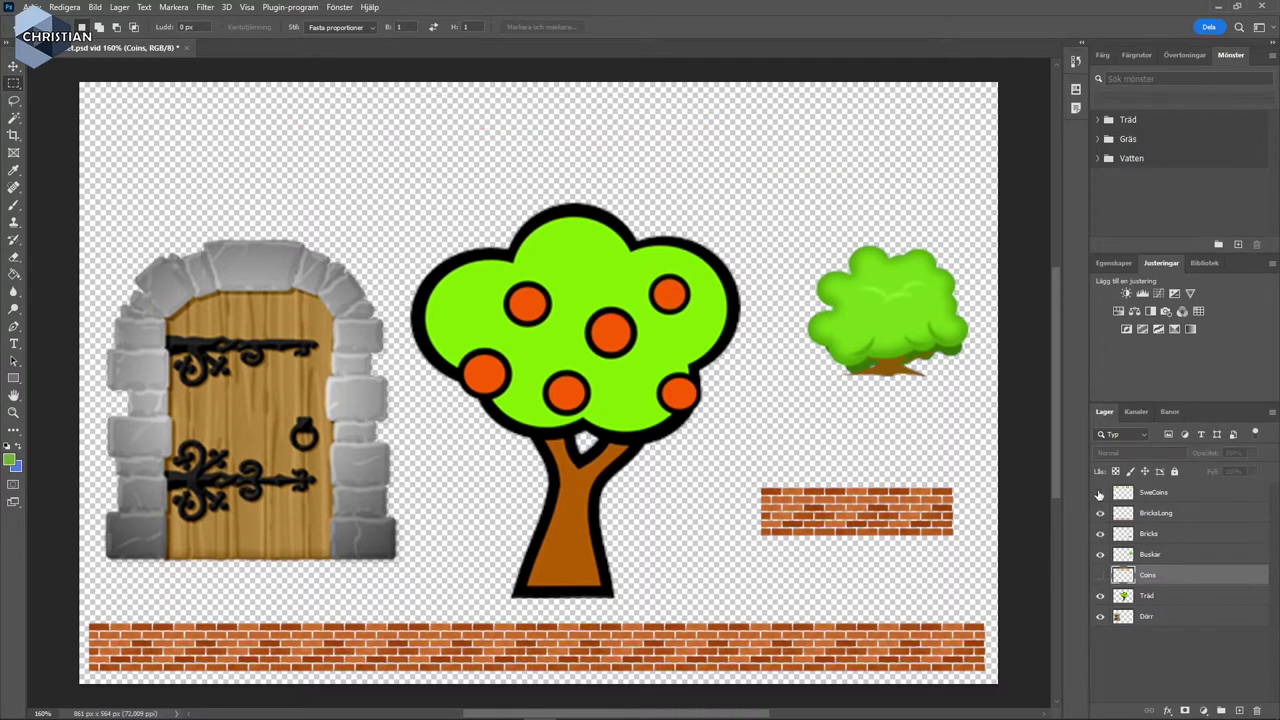
click(1100, 493)
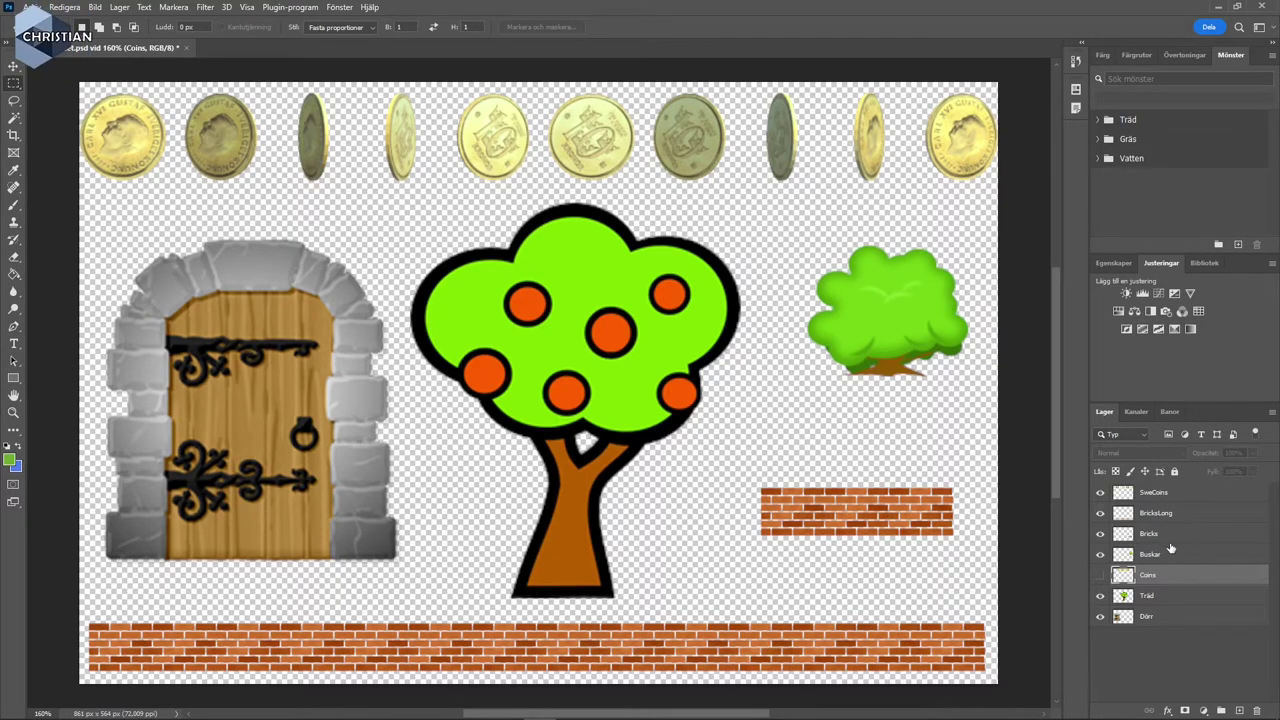
- Move the bush on the Buskar layer down beside the tree and back above the short brick wall
click(1166, 555)
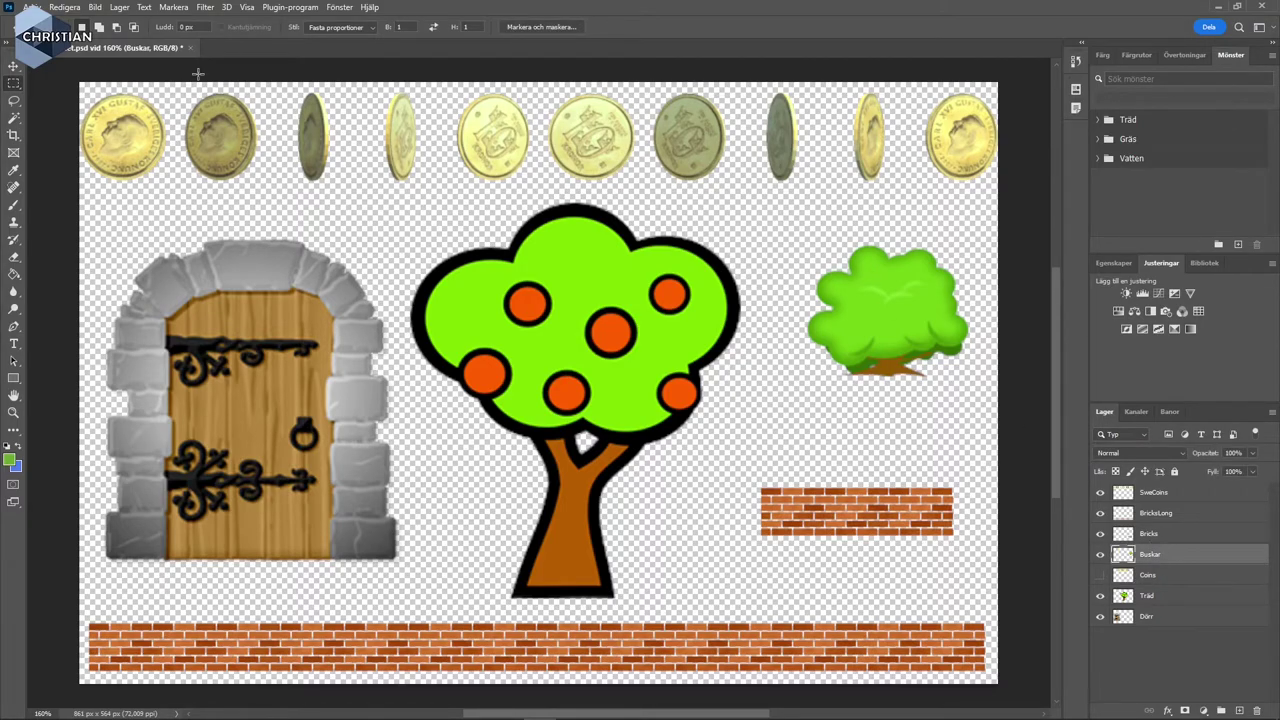
click(13, 66)
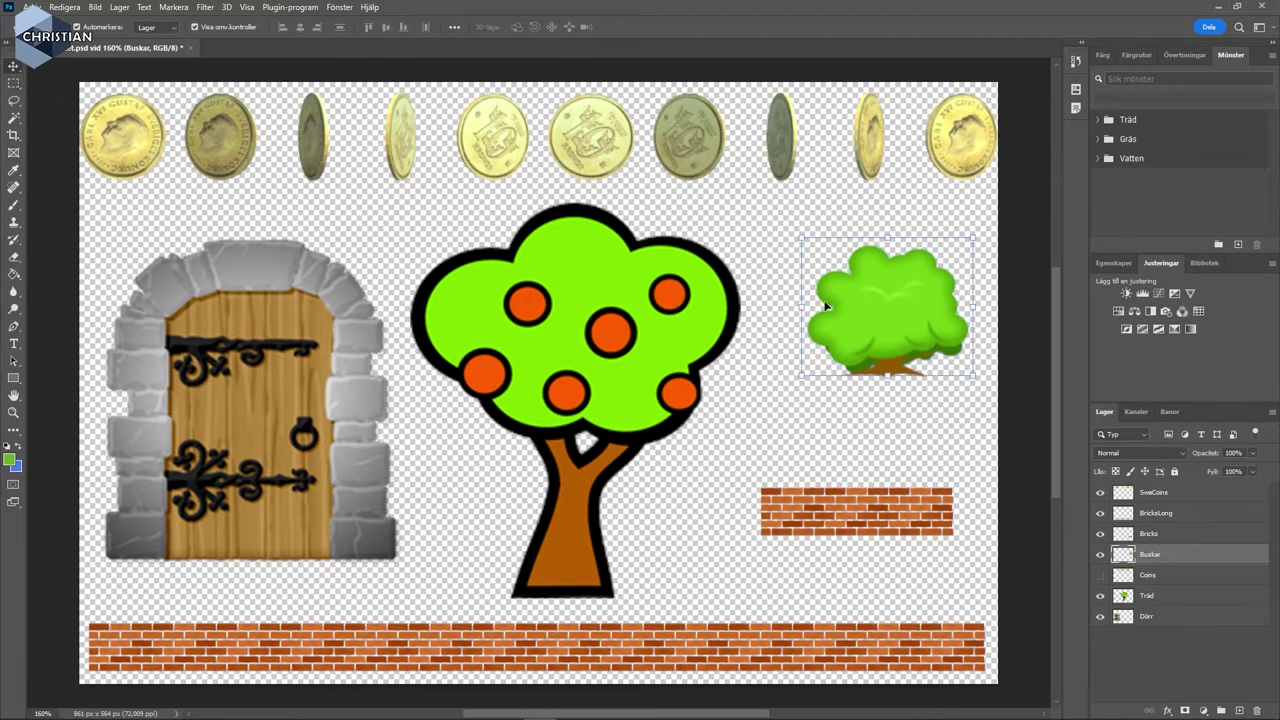
drag(892, 300, 786, 399)
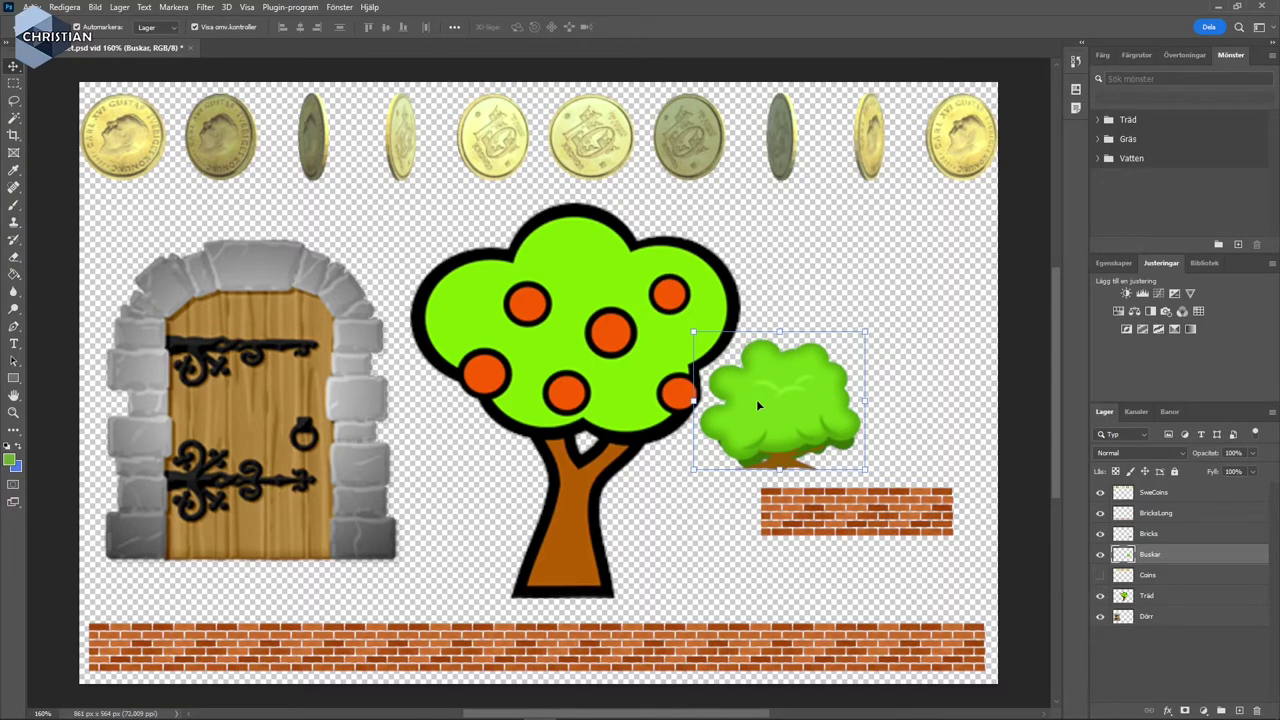
drag(758, 405, 859, 318)
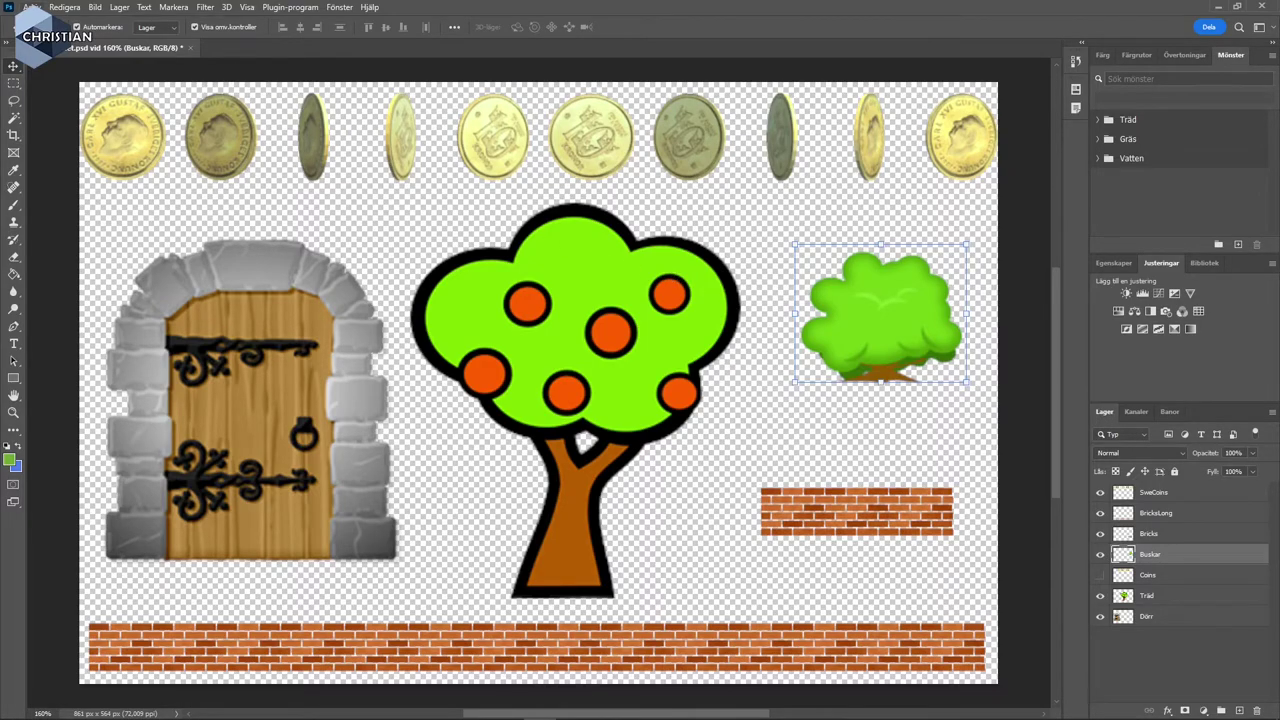
- Look through the export options for saving the artwork as PNG, without exporting anything
click(33, 7)
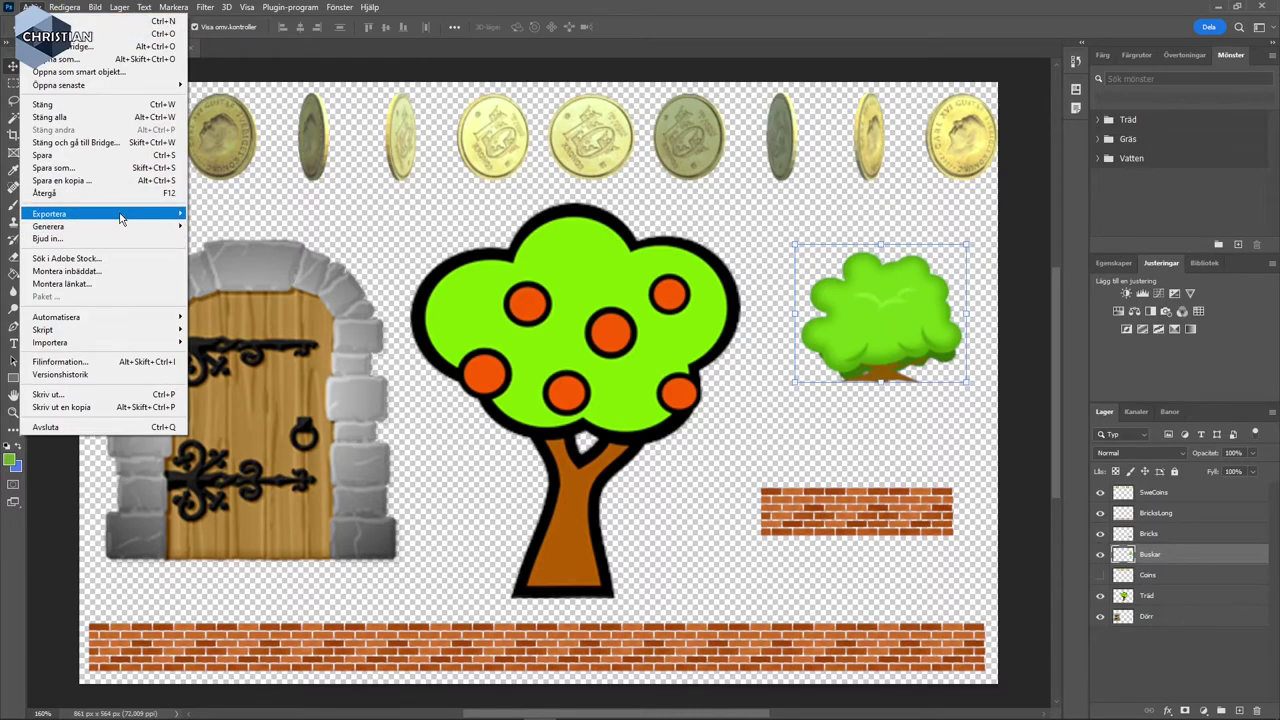
mouse_move(122, 214)
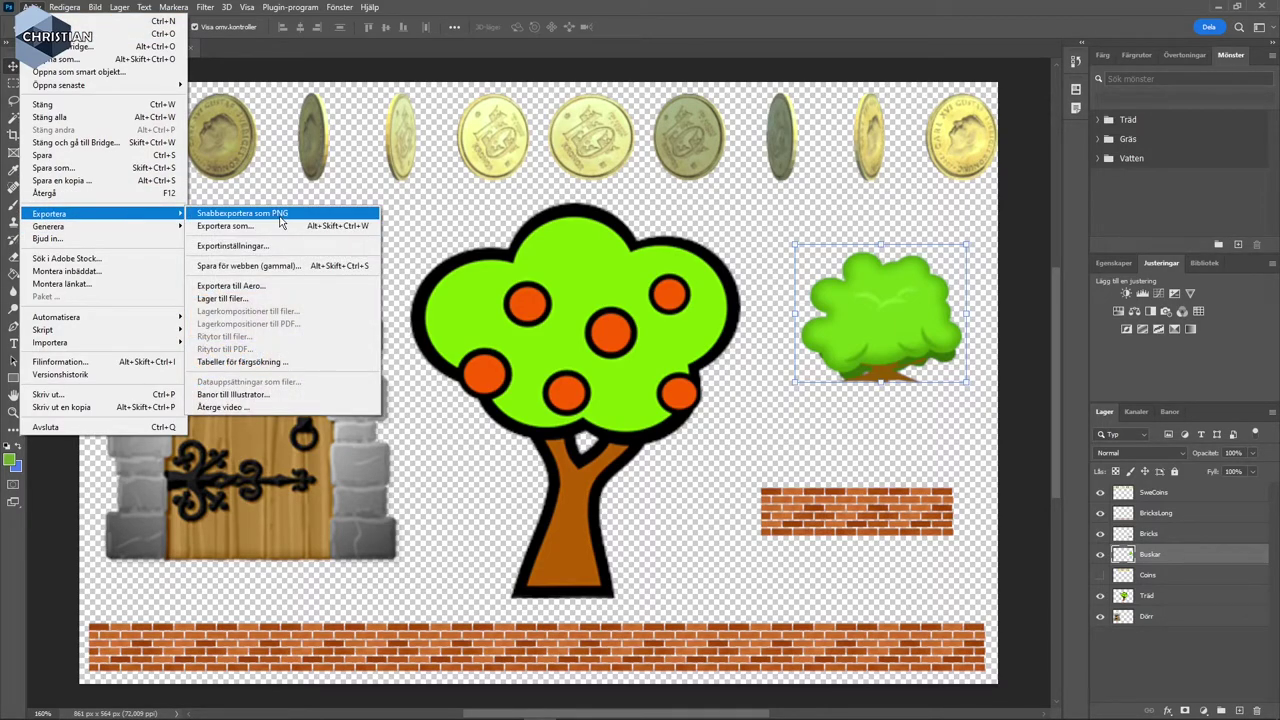
click(832, 37)
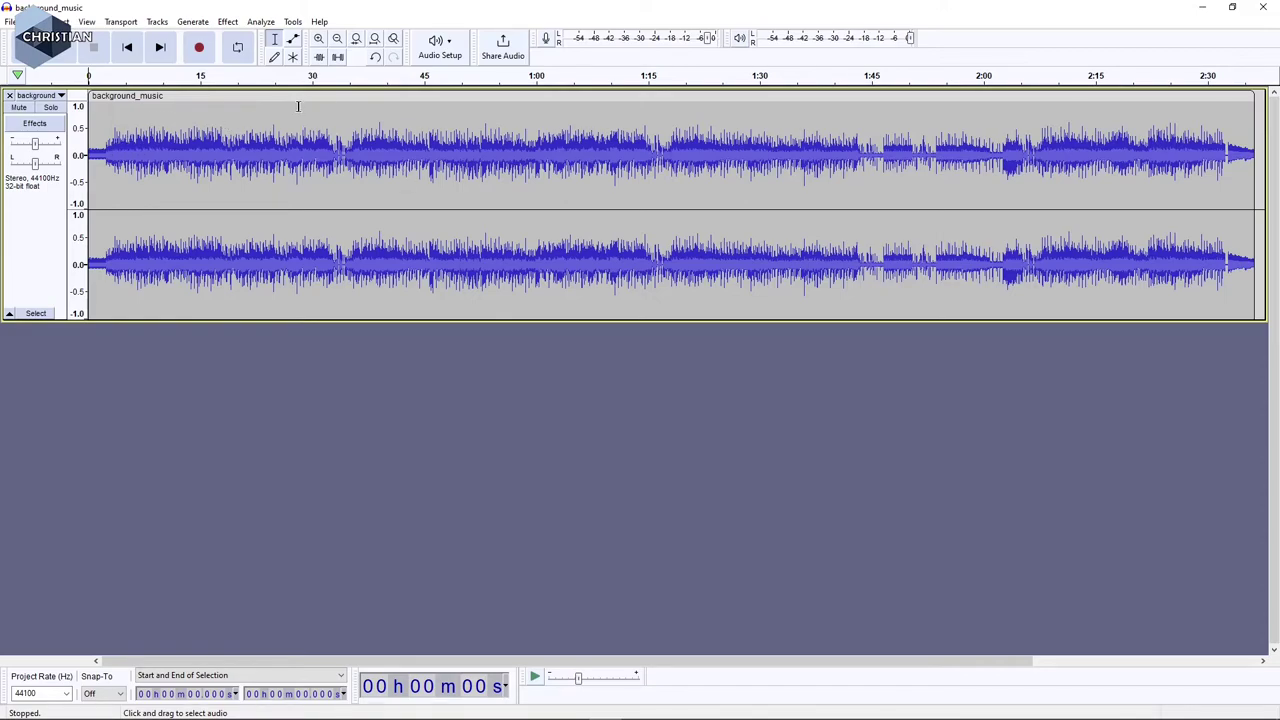
- In Audacity, select the first 3.127 seconds of background_music to examine its waveform closely, and place the cursor at 3.066 seconds
click(318, 38)
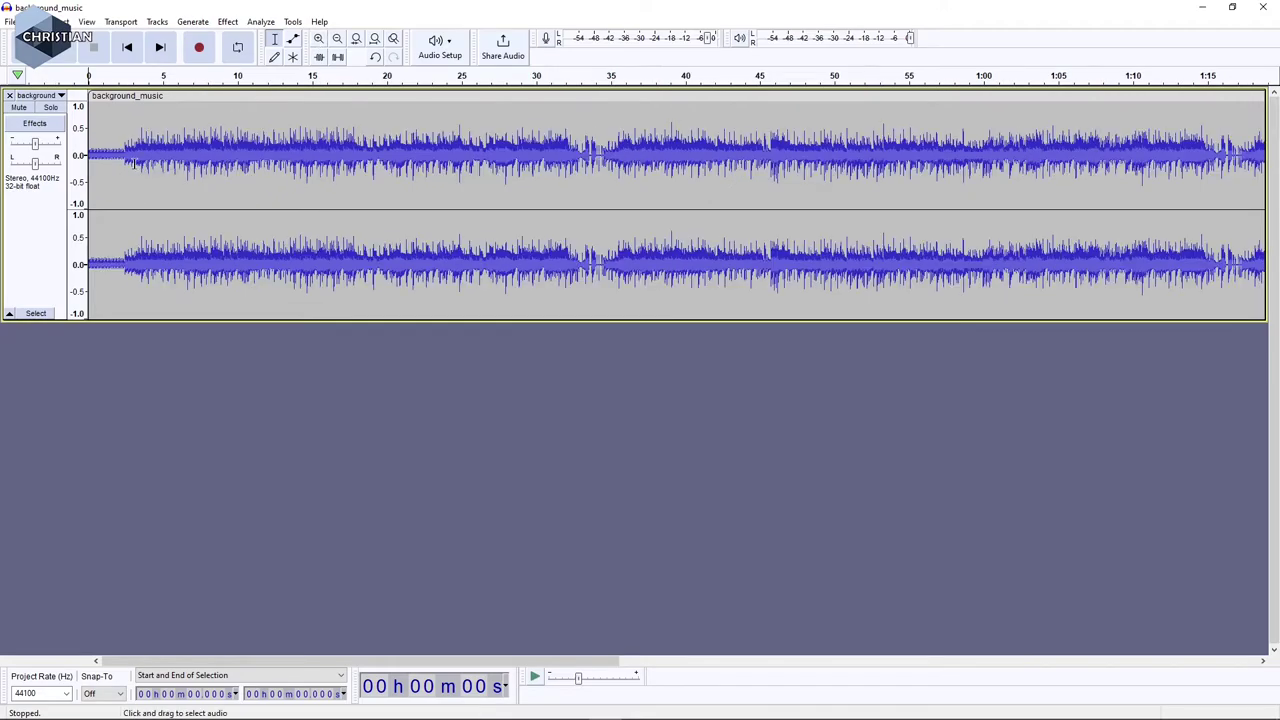
drag(134, 164, 43, 153)
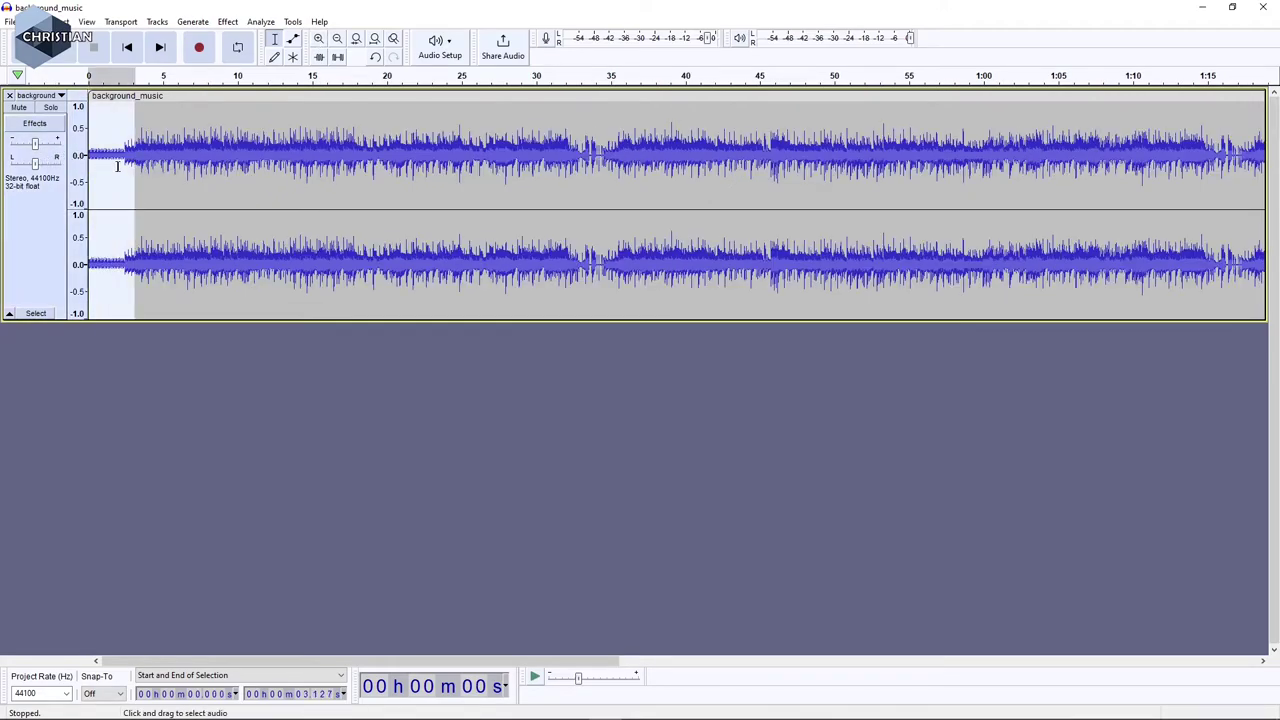
click(318, 38)
click(318, 38)
click(318, 38)
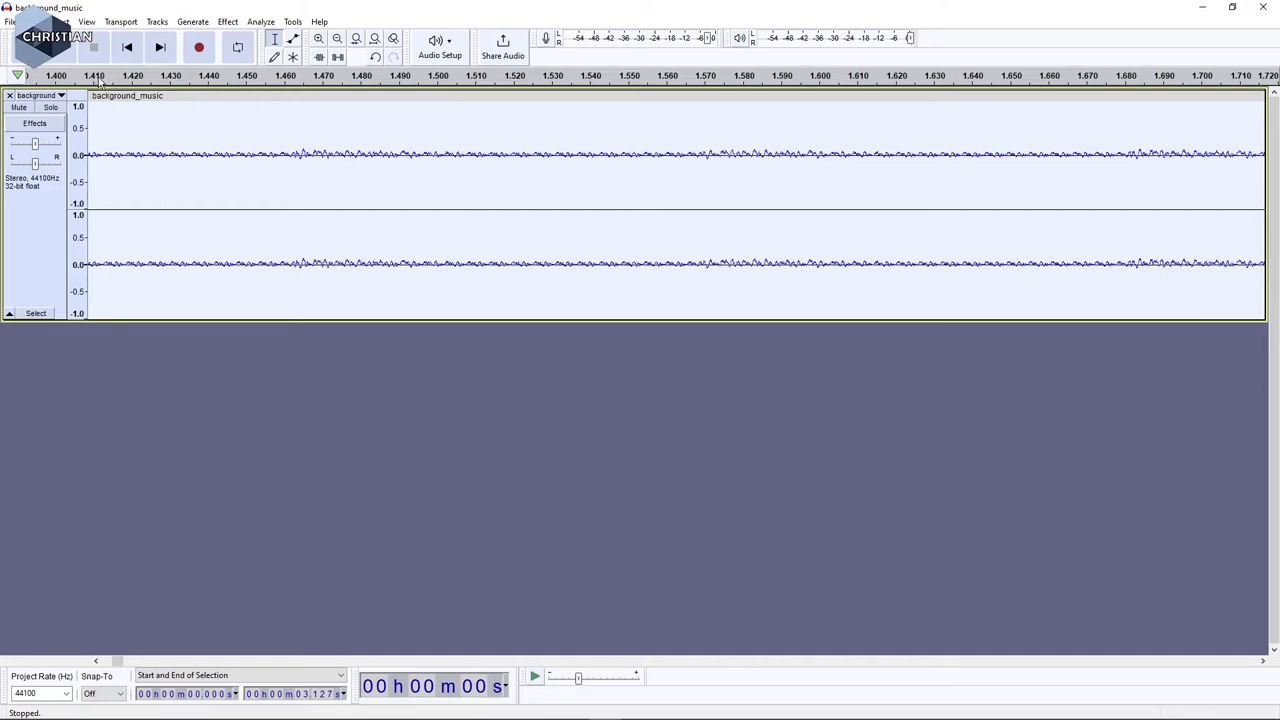
click(133, 83)
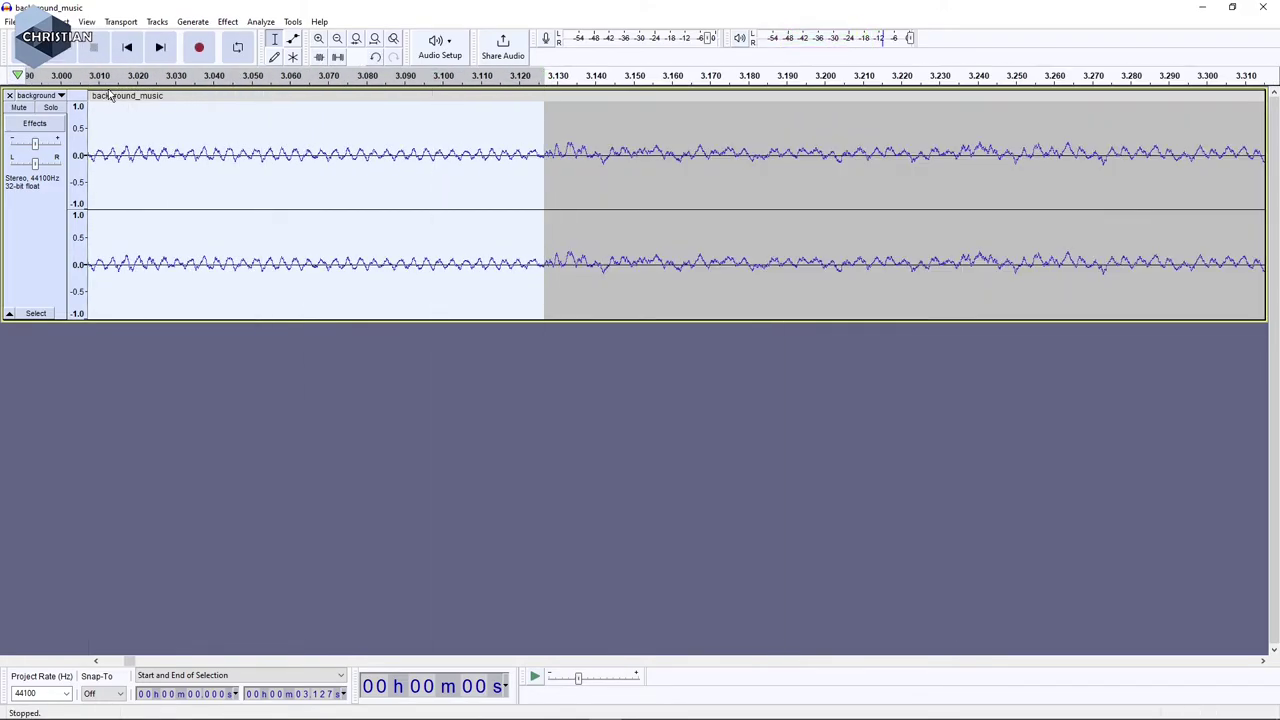
click(313, 148)
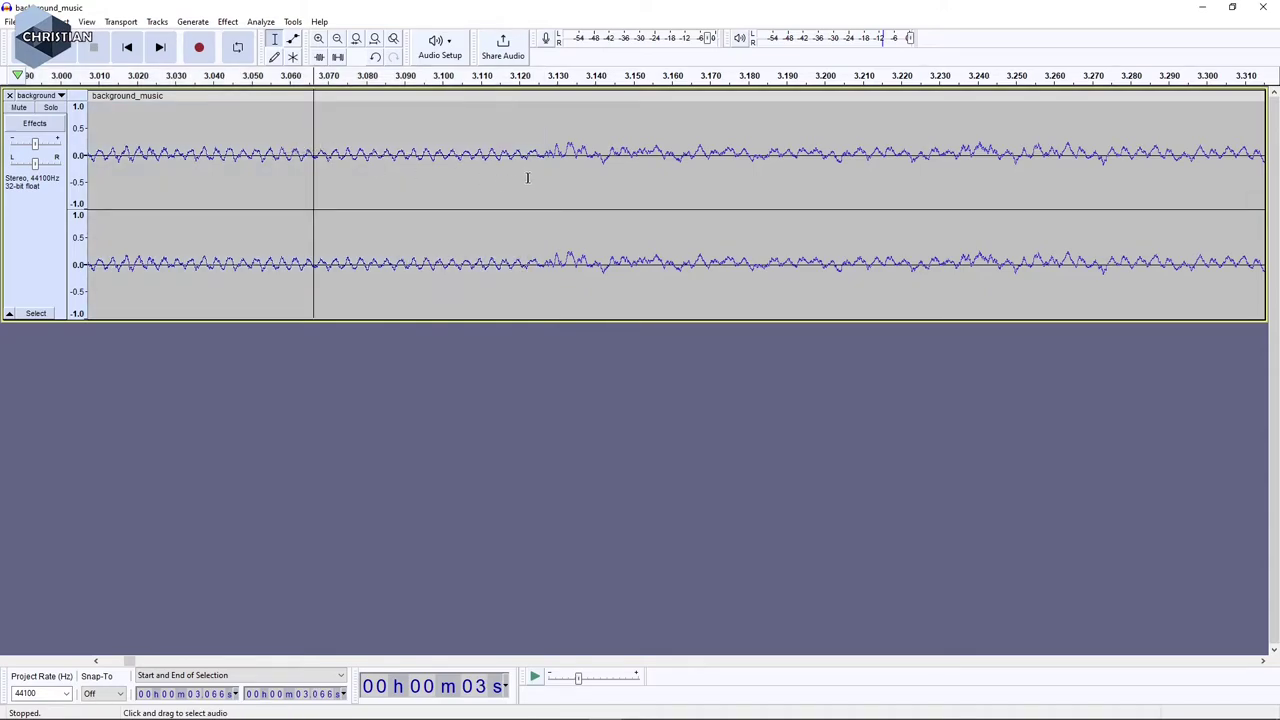
- Open the OGG export for background_music, review the Ogg Vorbis file type and quality range, and cancel the export
click(10, 23)
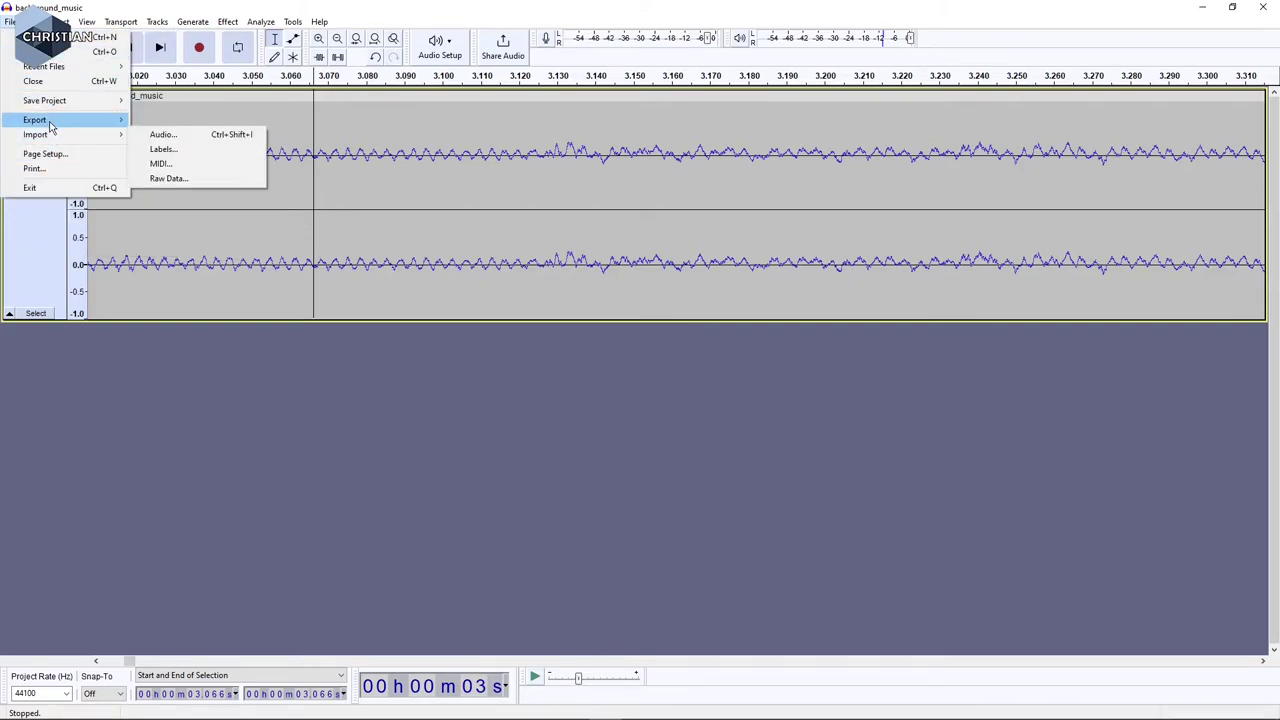
mouse_move(51, 120)
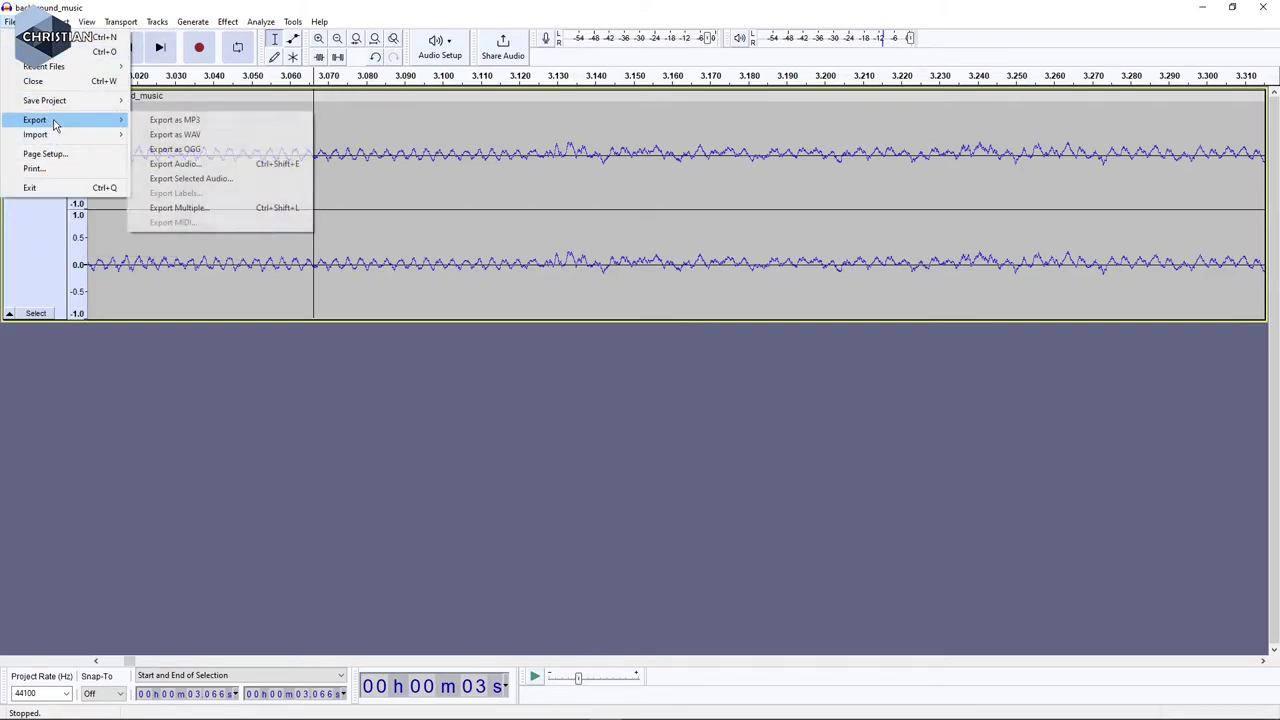
click(224, 152)
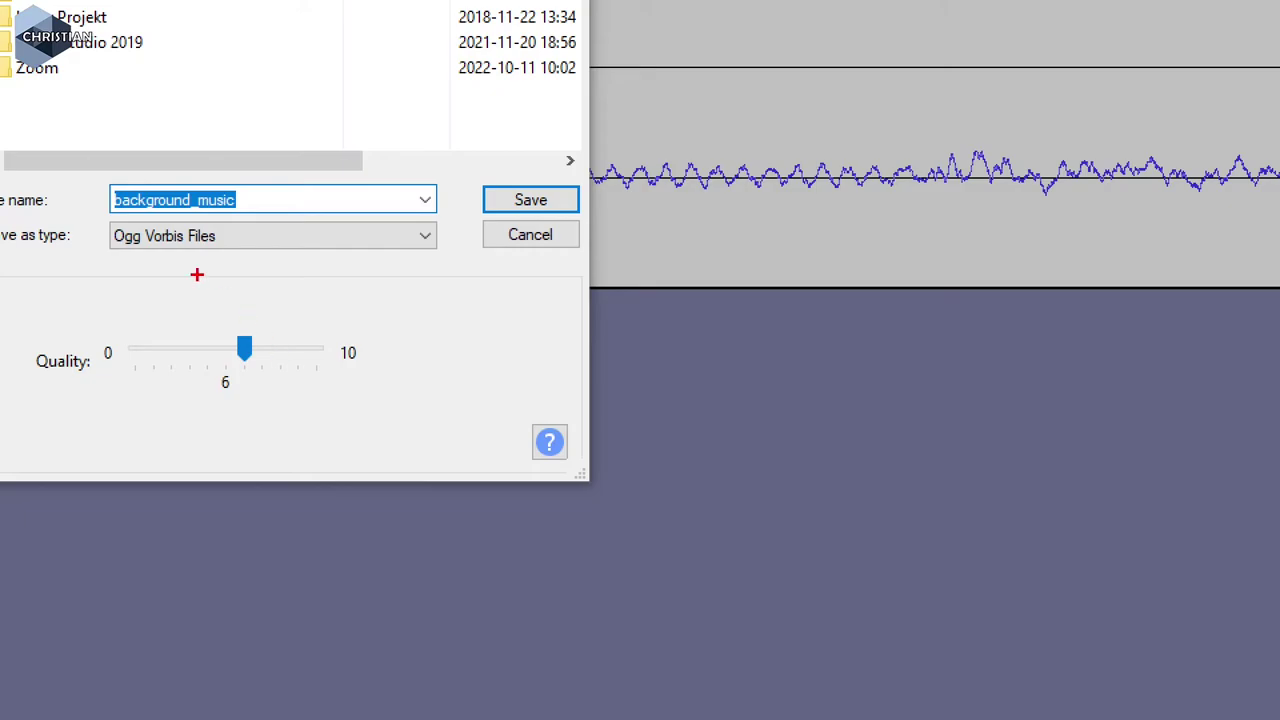
drag(110, 256, 231, 255)
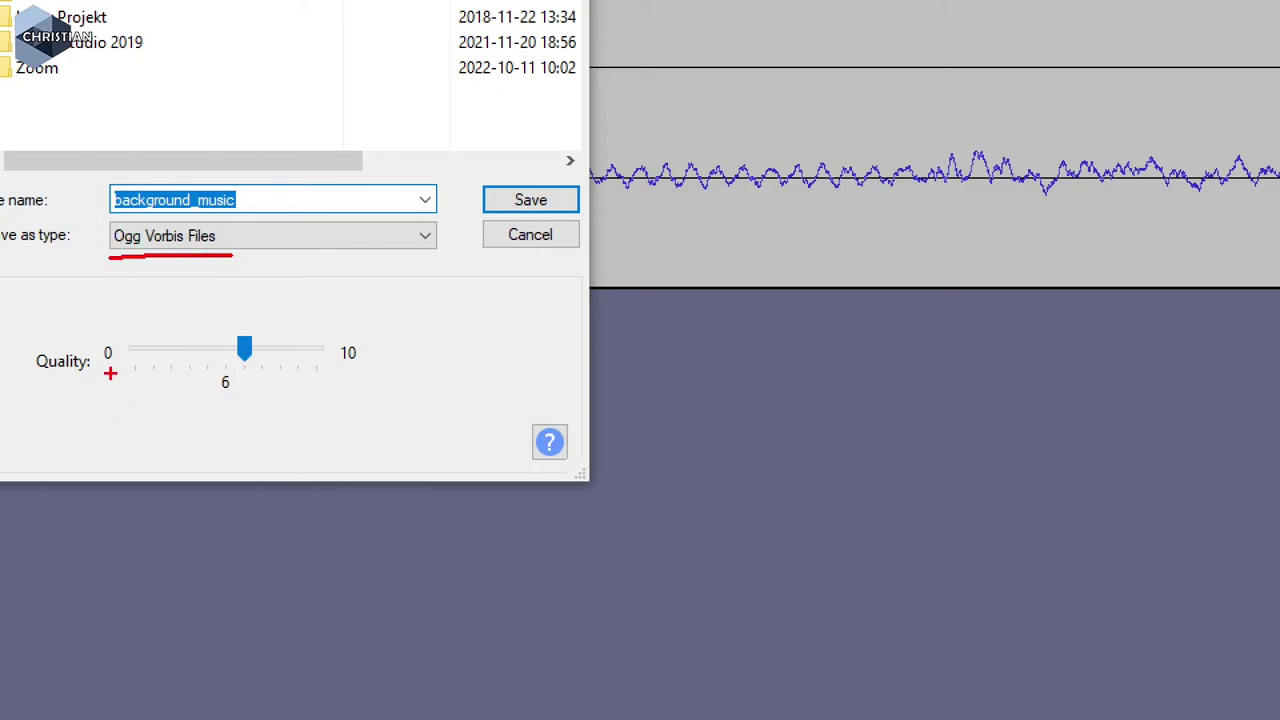
drag(112, 374, 108, 433)
drag(362, 367, 380, 422)
key(Escape)
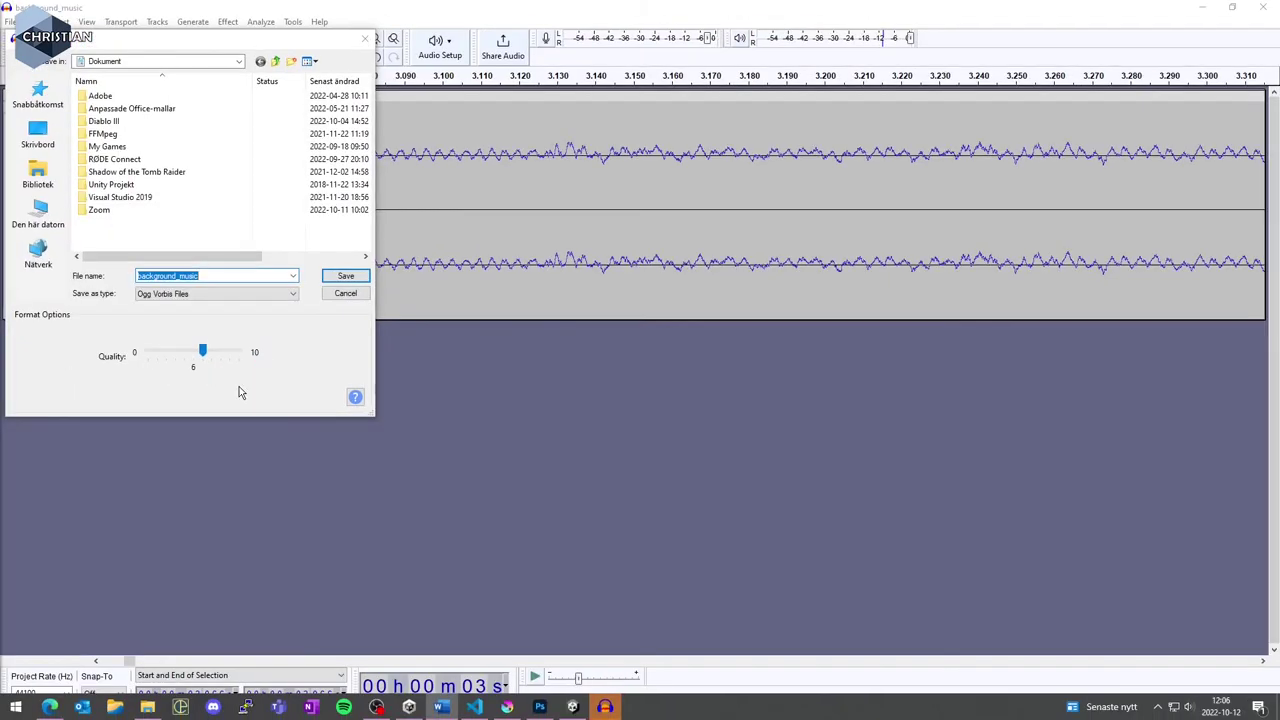
click(340, 295)
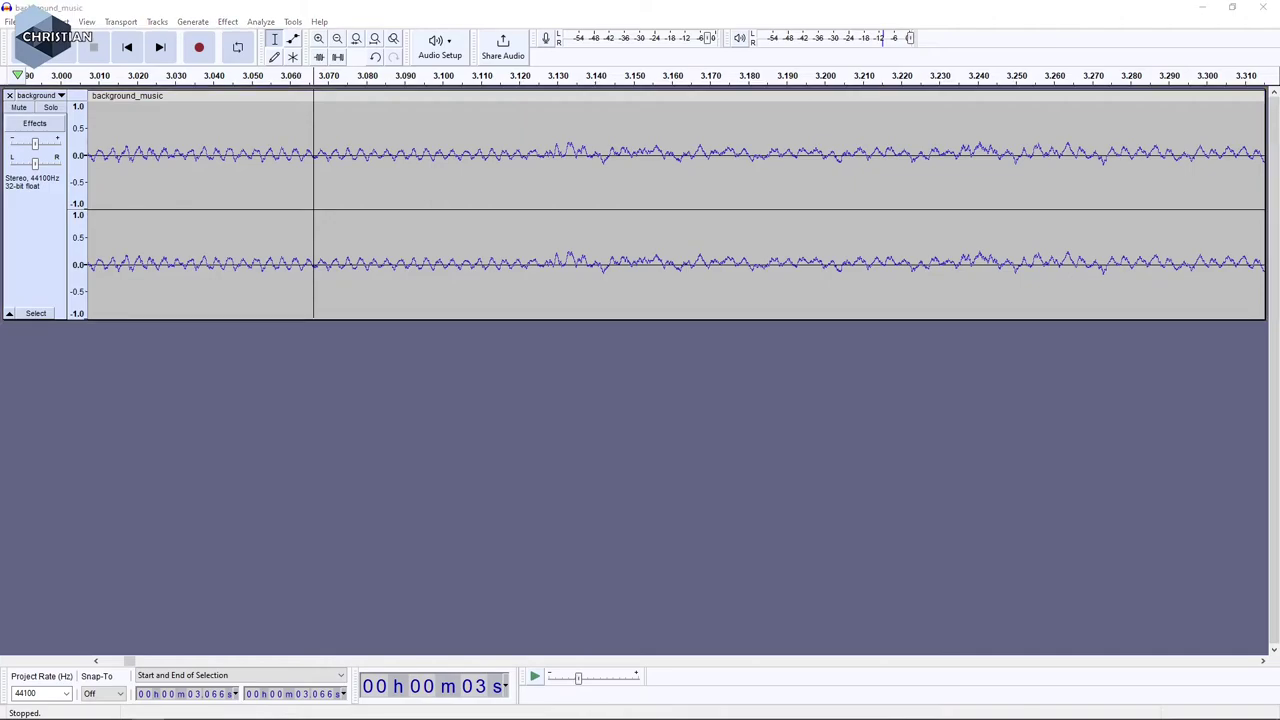
- Import the coin_sound audio file as a new track below background_music
drag(440, 640, 510, 529)
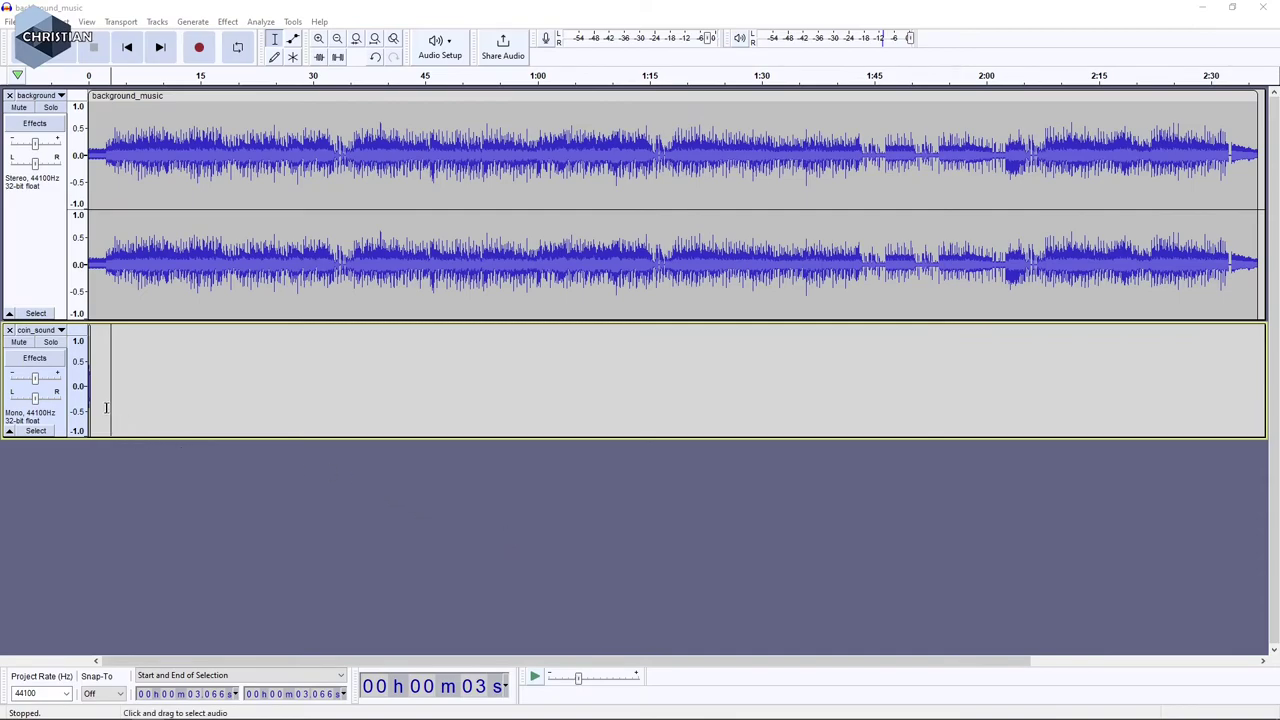
click(318, 40)
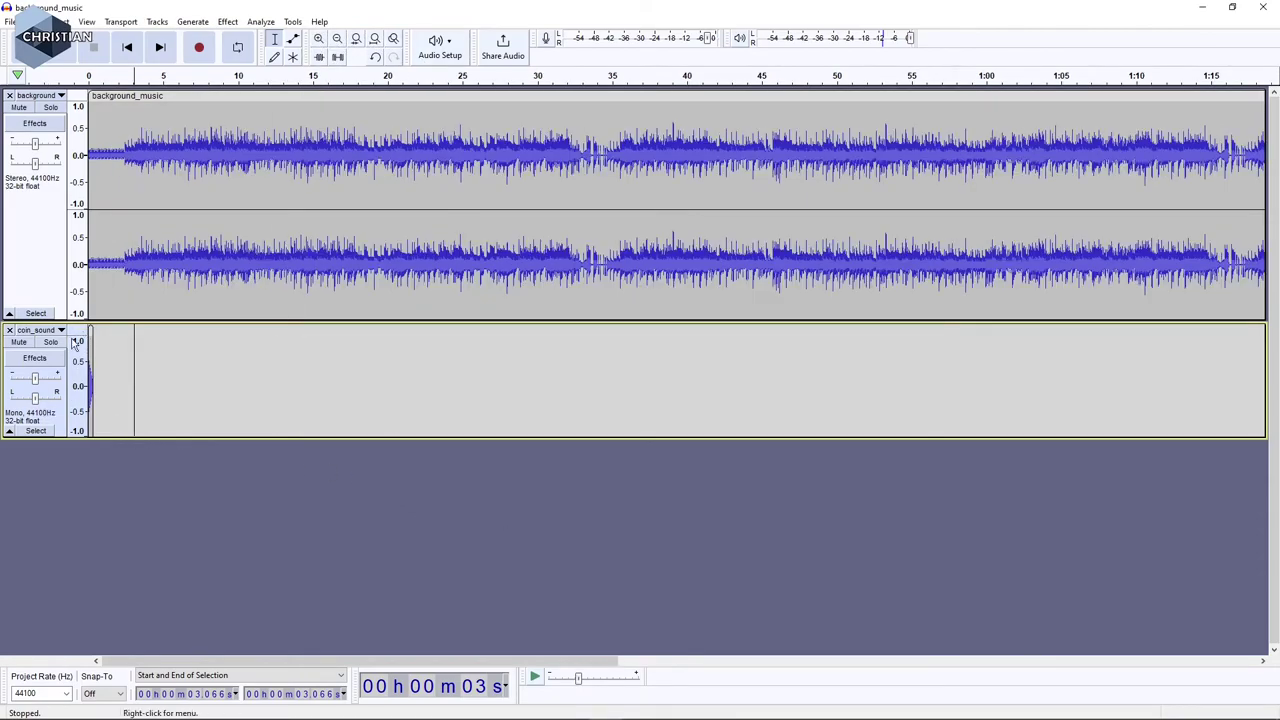
click(318, 40)
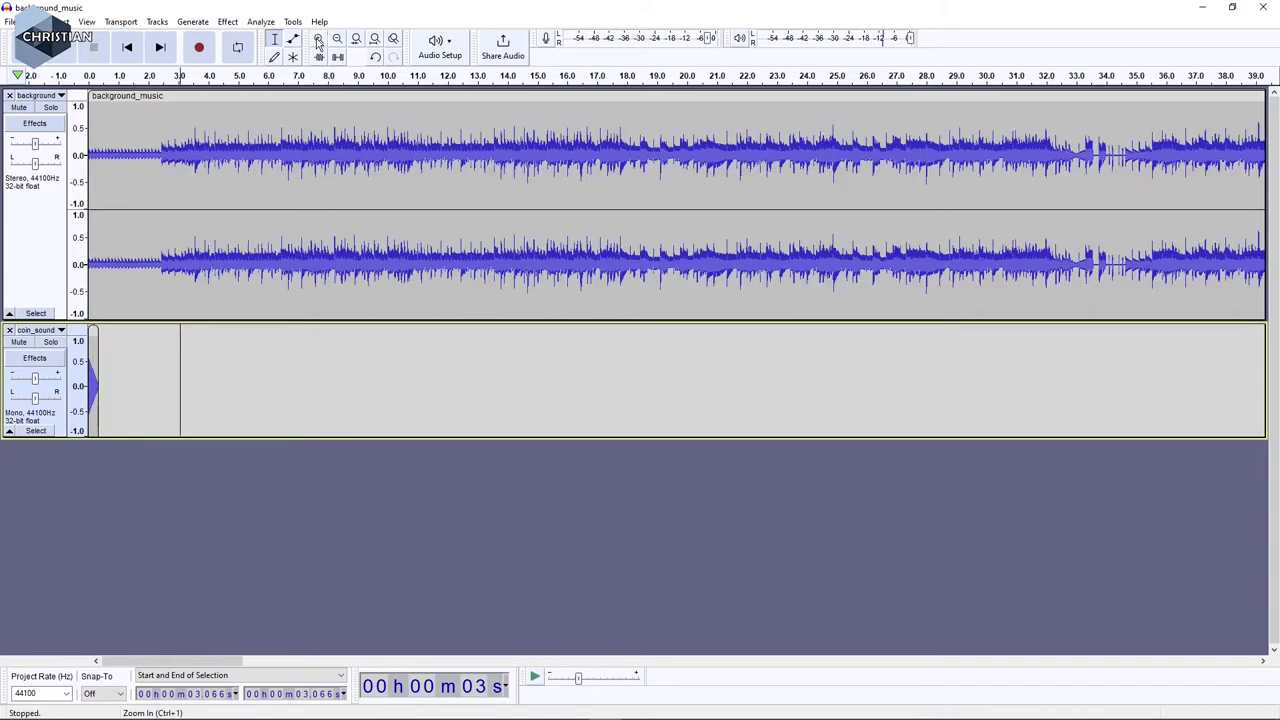
click(318, 40)
click(318, 40)
click(318, 40)
click(318, 40)
click(318, 40)
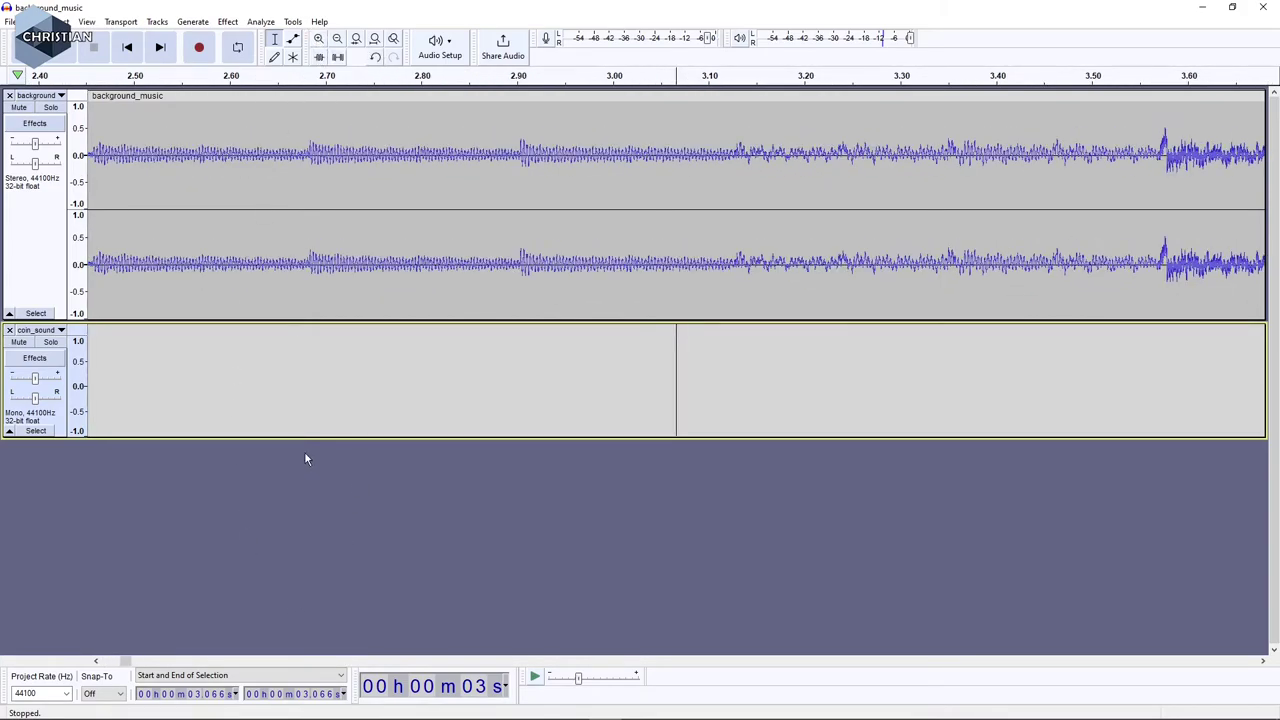
click(53, 78)
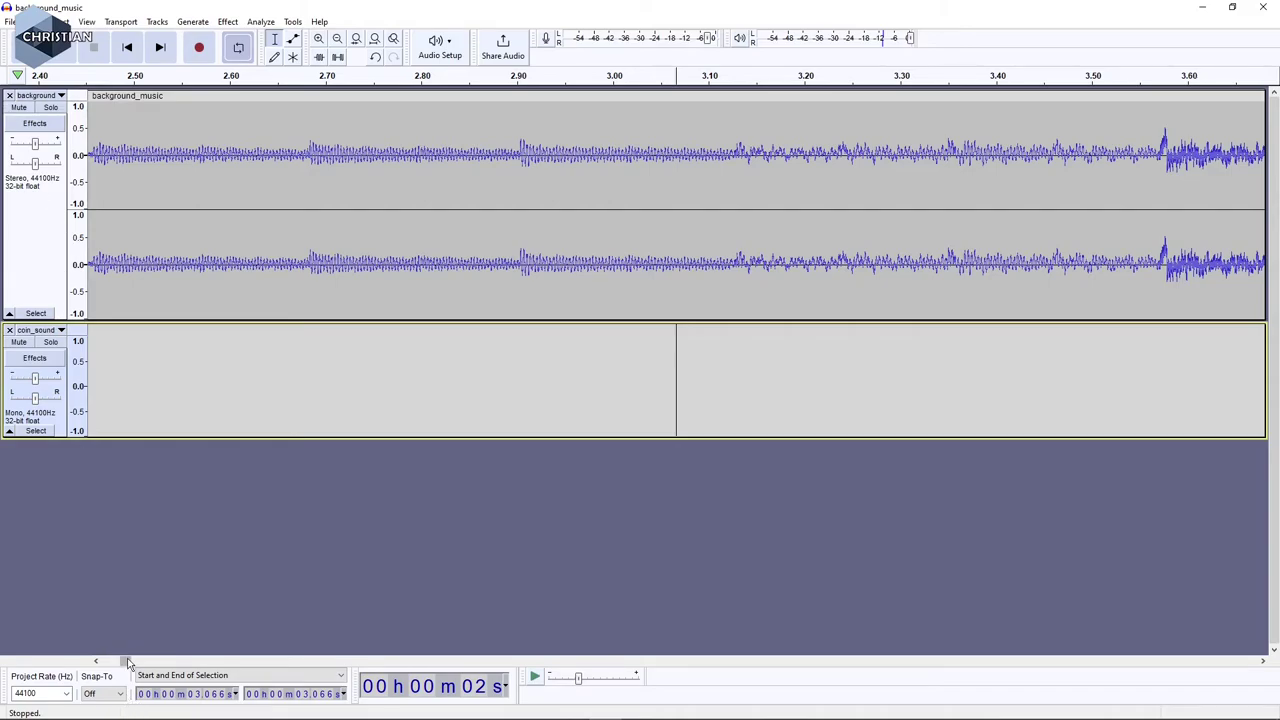
drag(126, 661, 104, 637)
click(96, 662)
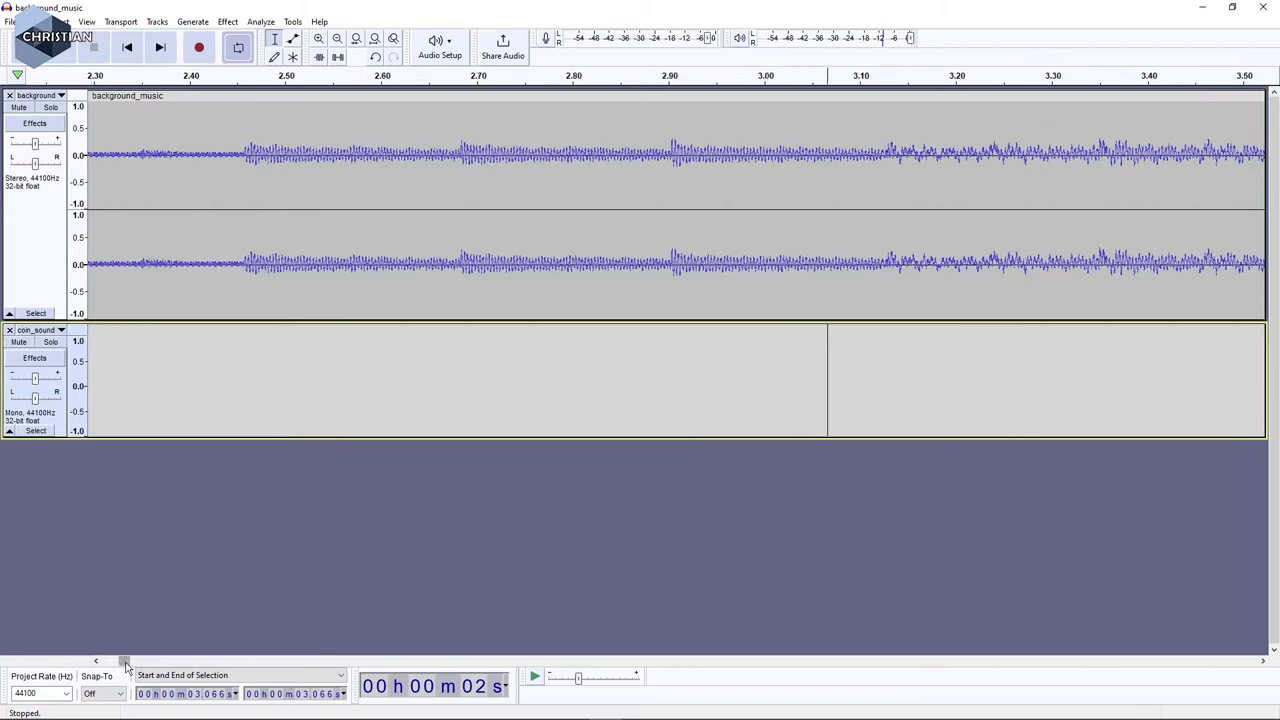
click(103, 662)
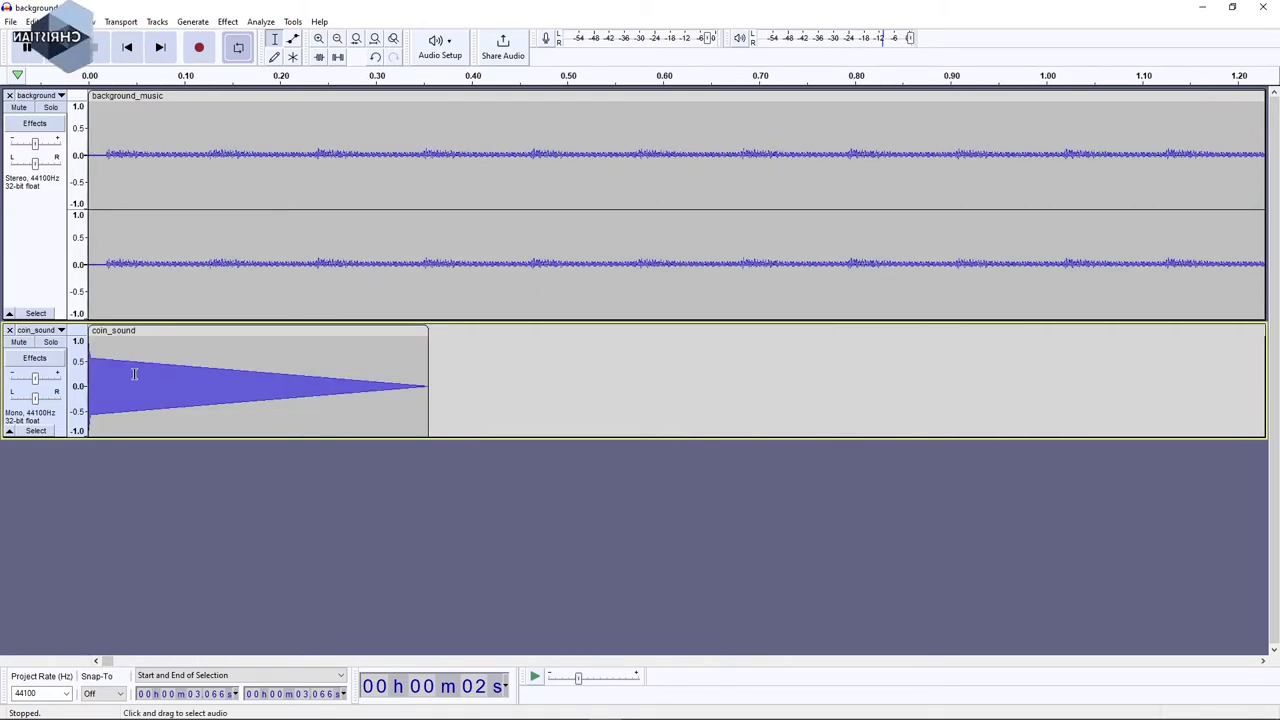
- Solo the coin_sound track, play it from the beginning and stop the playback
click(50, 342)
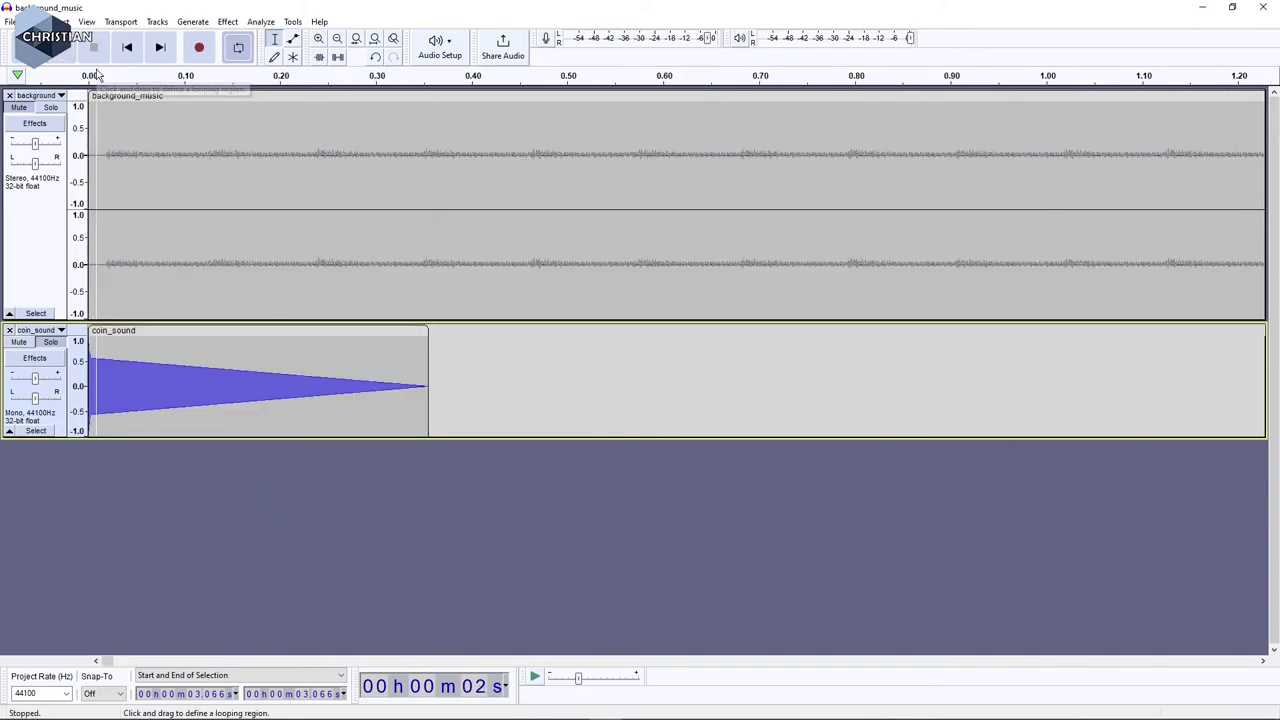
click(90, 75)
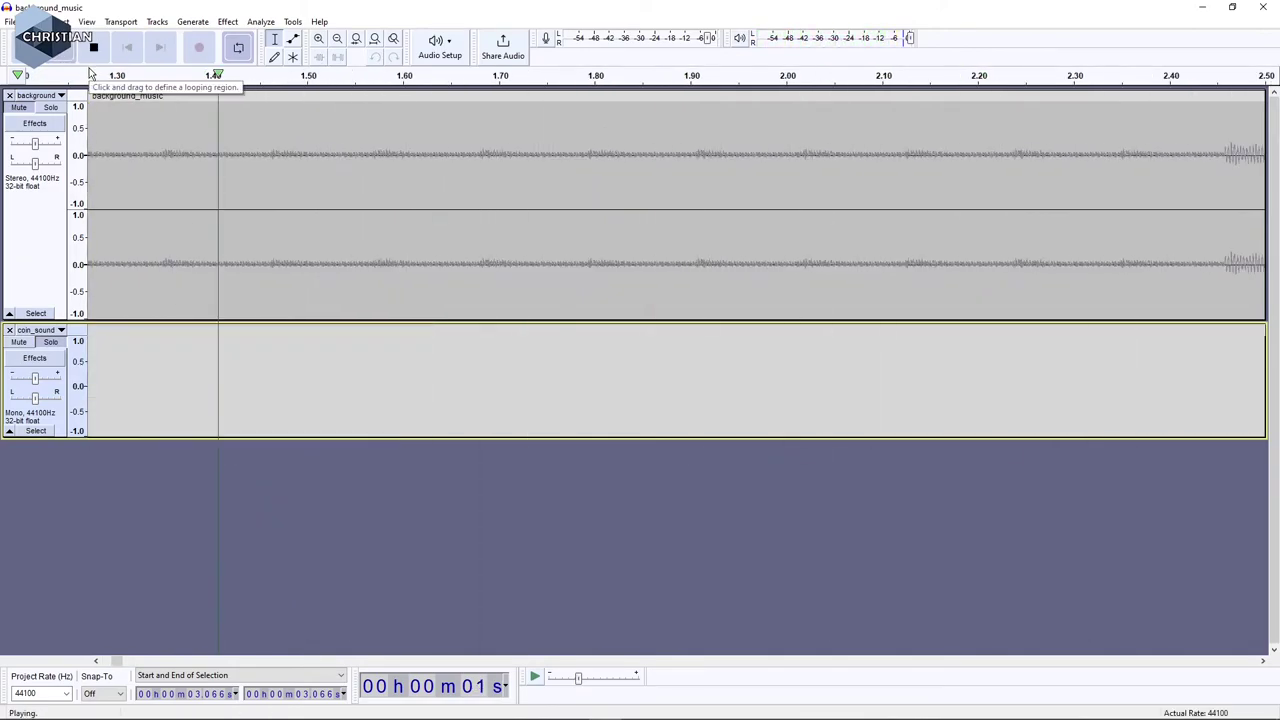
key(space)
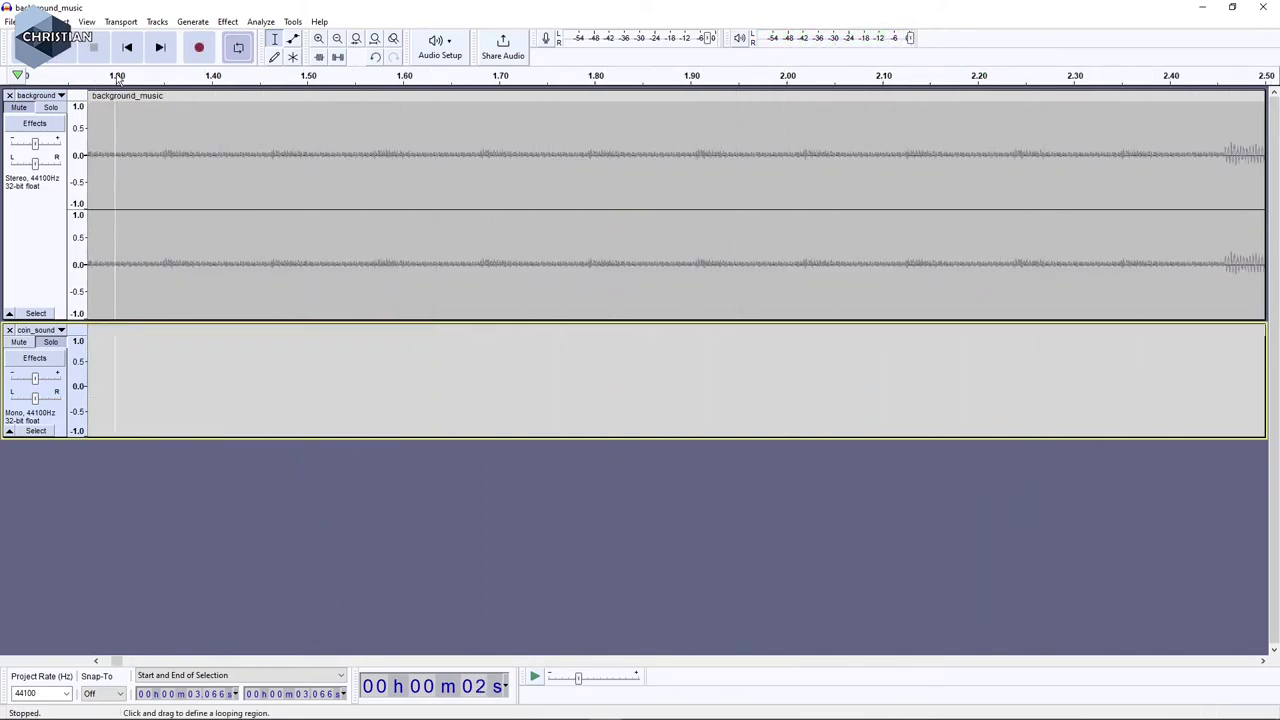
key(ctrl+z)
click(63, 50)
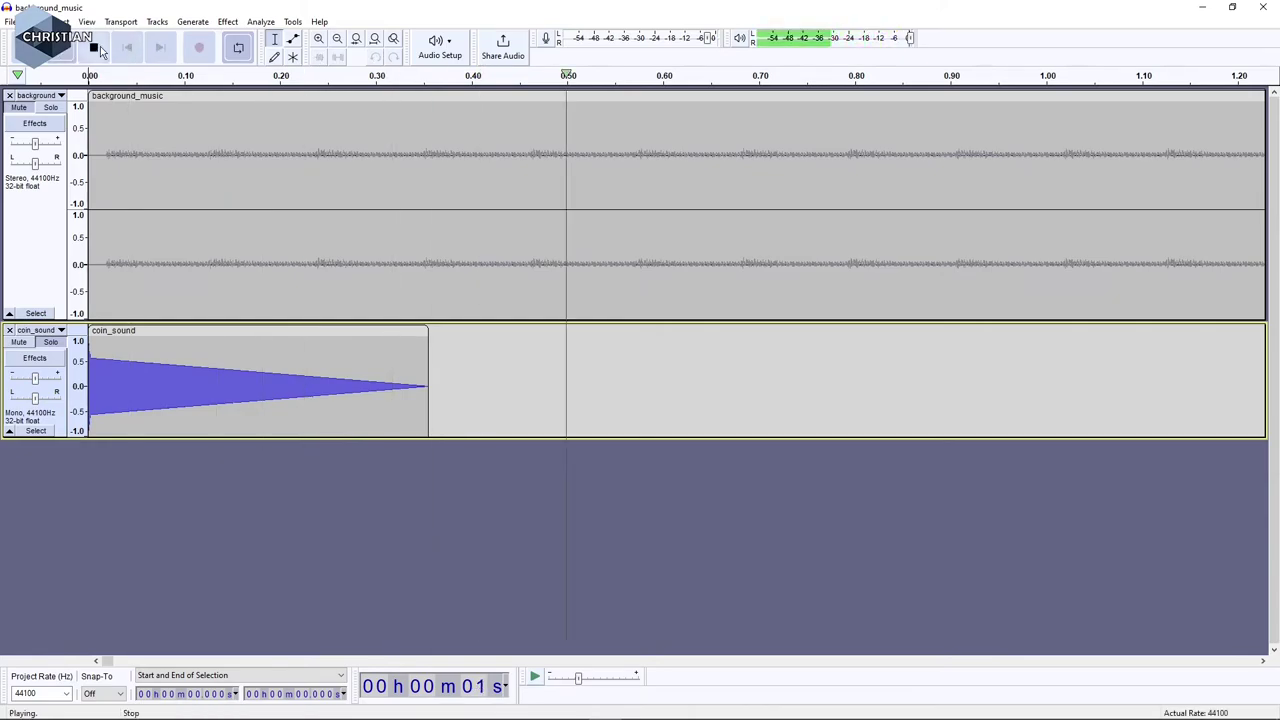
click(96, 48)
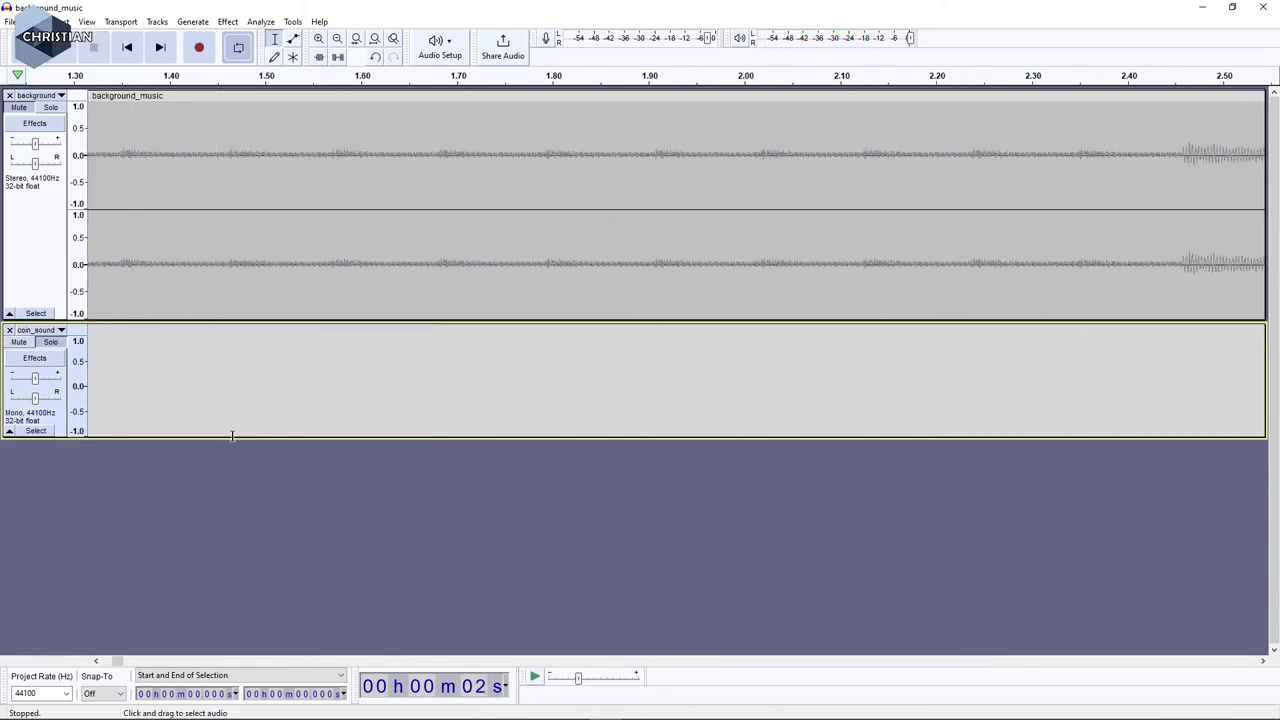
- Select the whole coin_sound clip, covering the range from 0 to 0.366 seconds
drag(116, 660, 106, 660)
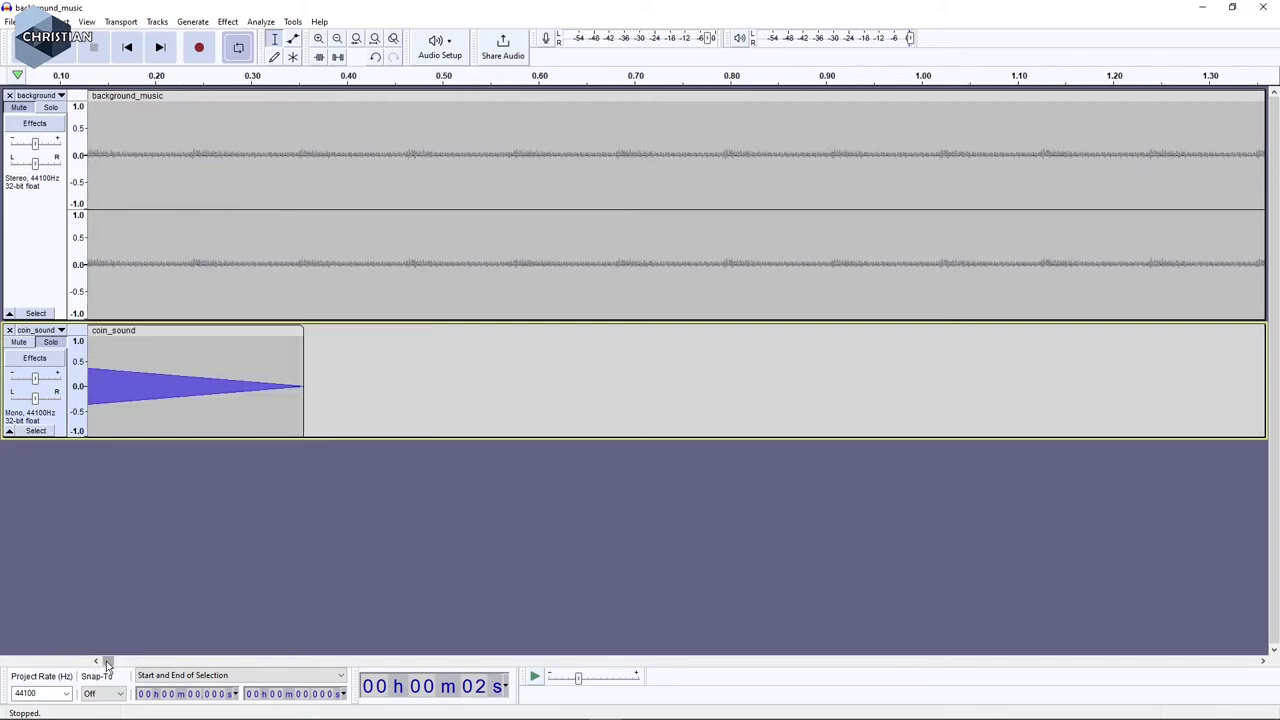
double_click(295, 395)
scroll(157, 383, left, 2)
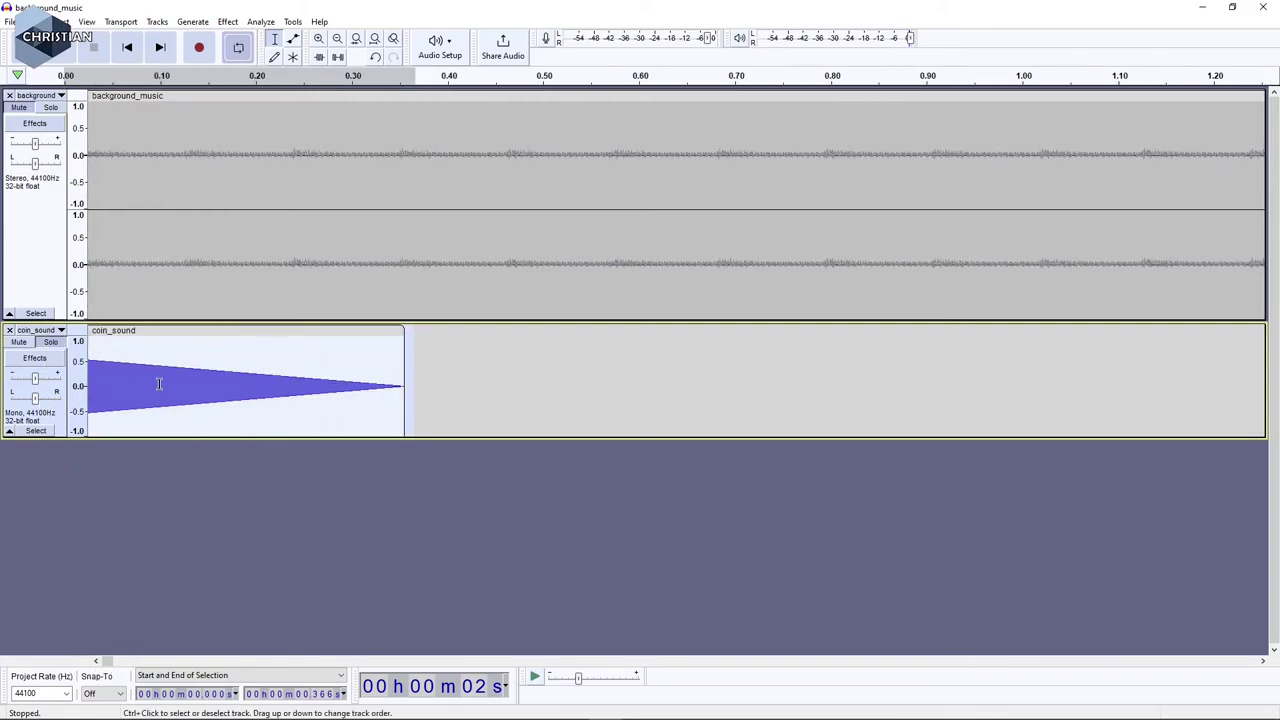
- Review the list of audio effects available for the selected coin_sound clip
click(228, 21)
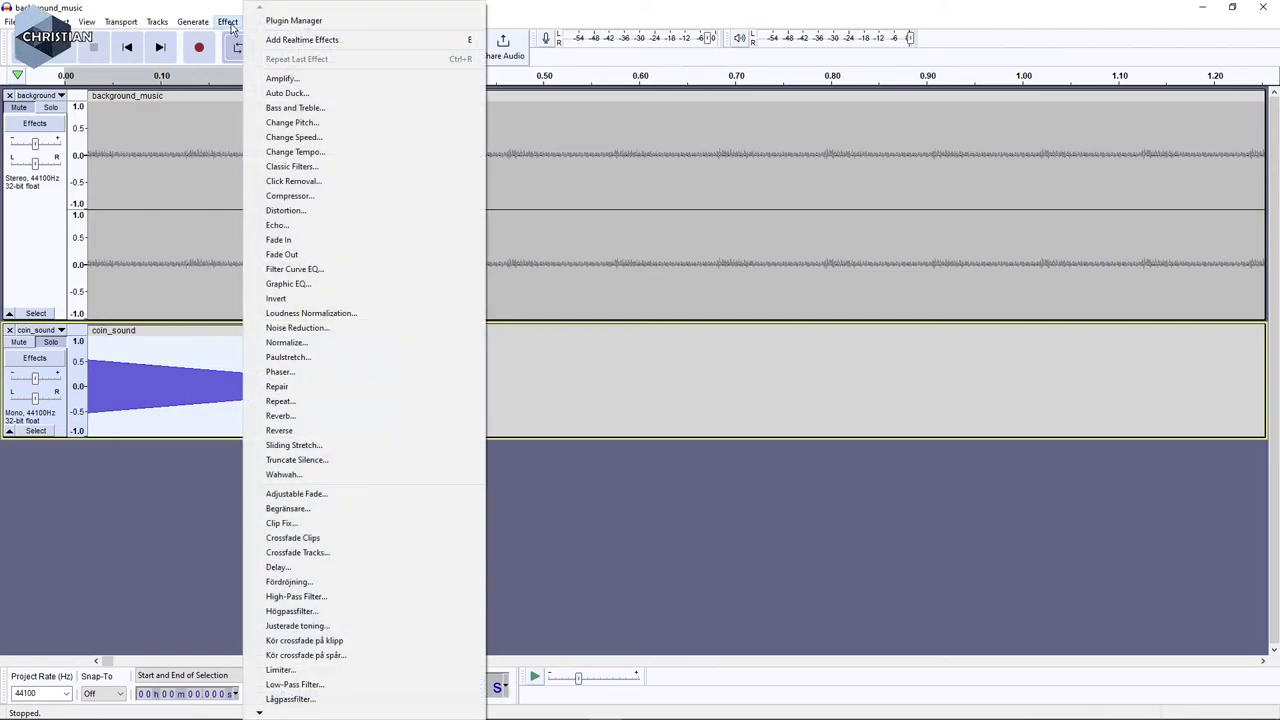
click(363, 494)
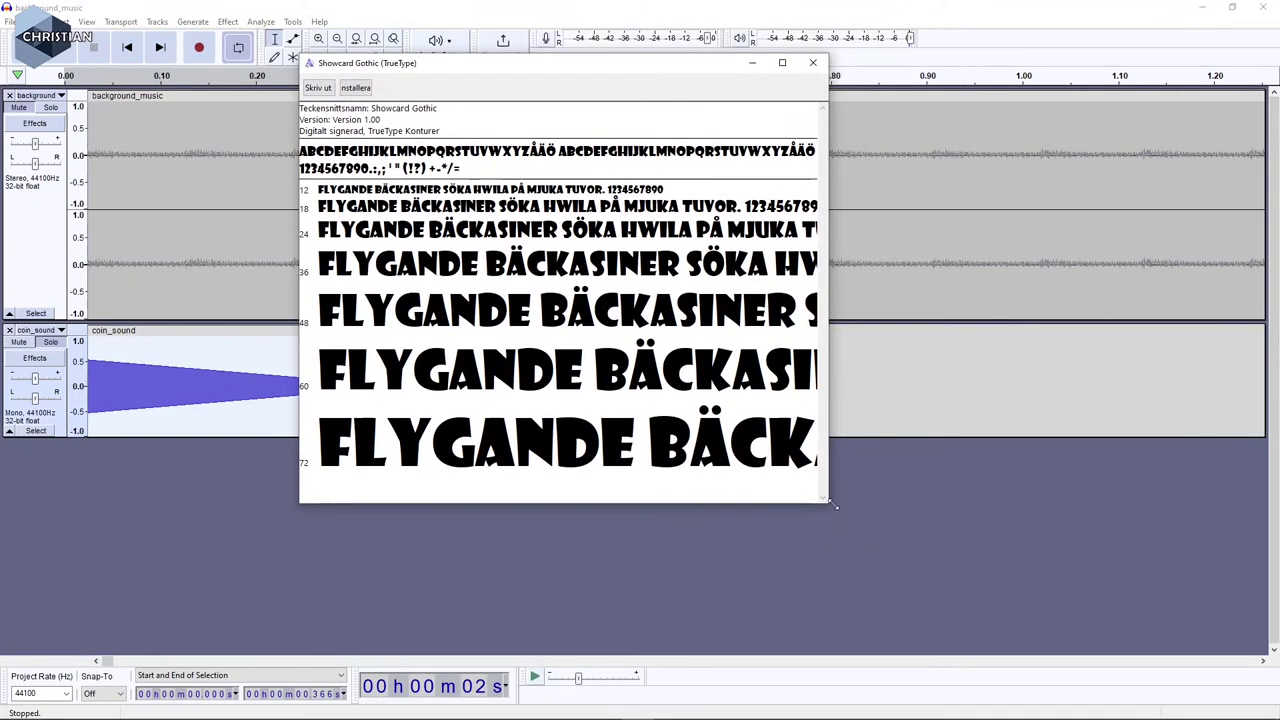
- Enlarge the Showcard Gothic font preview to examine its characters and sample text, and close the preview
drag(833, 505, 1117, 617)
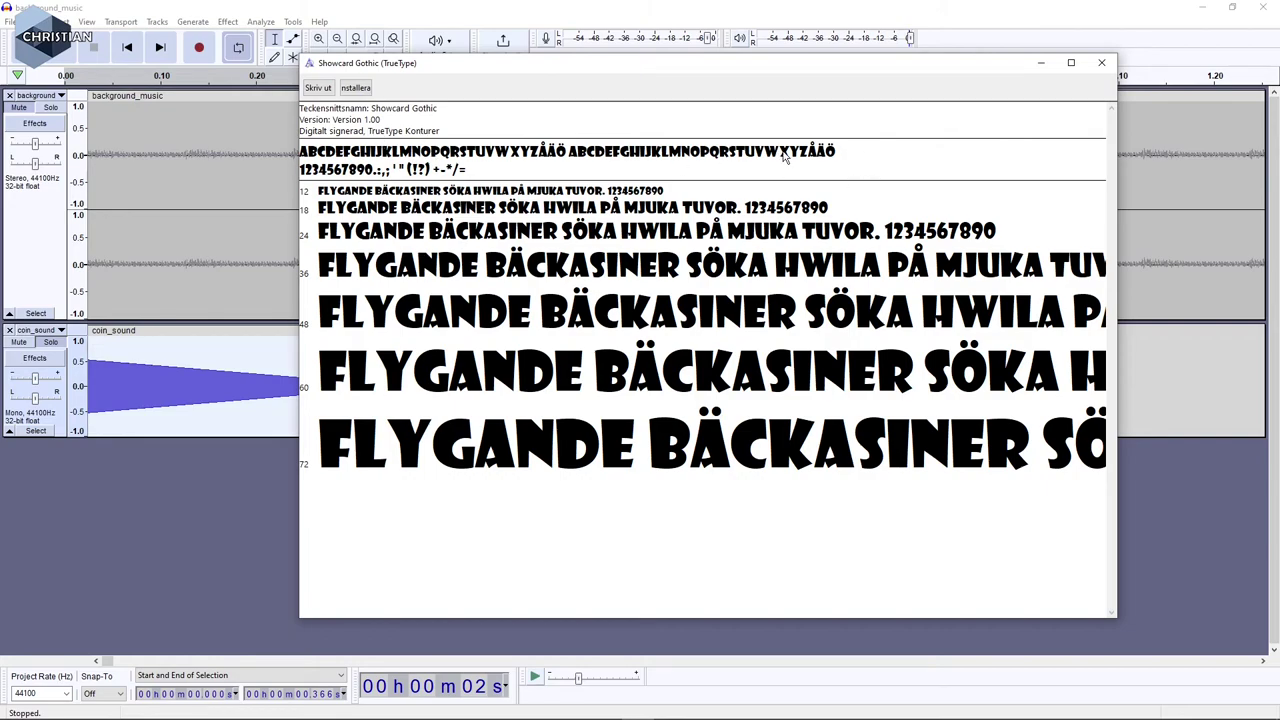
key(alt+Tab)
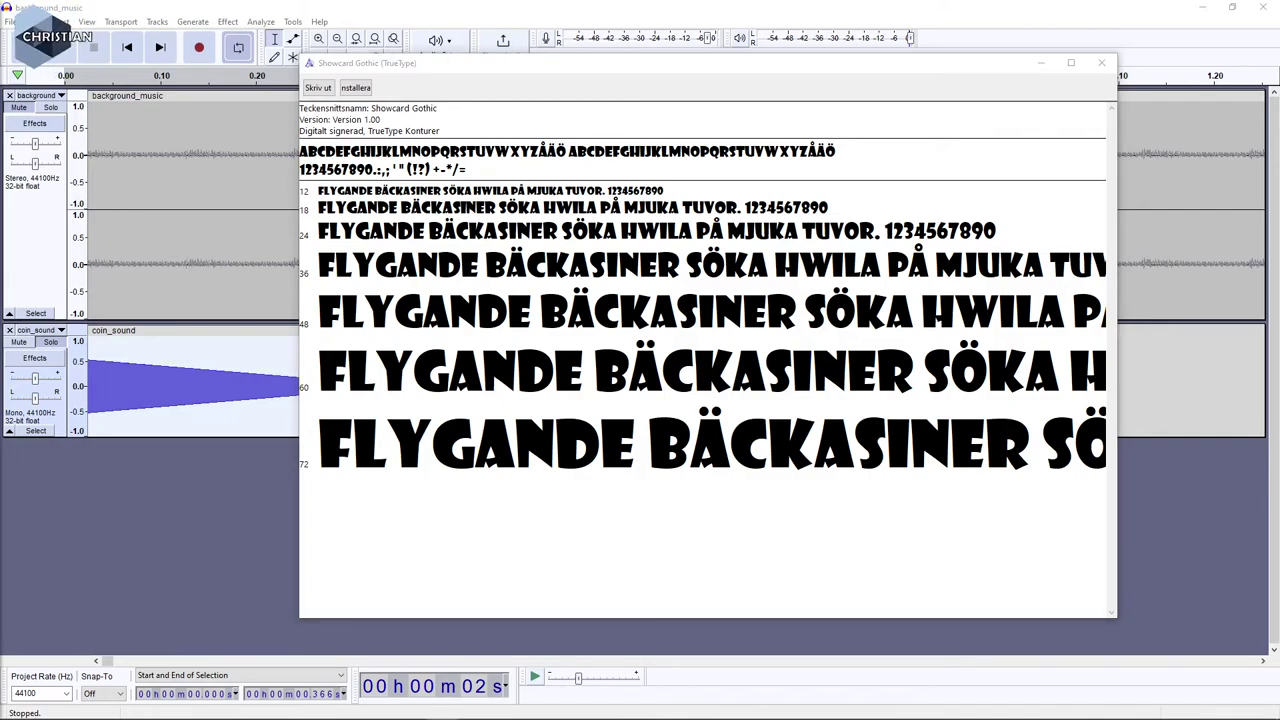
click(1101, 63)
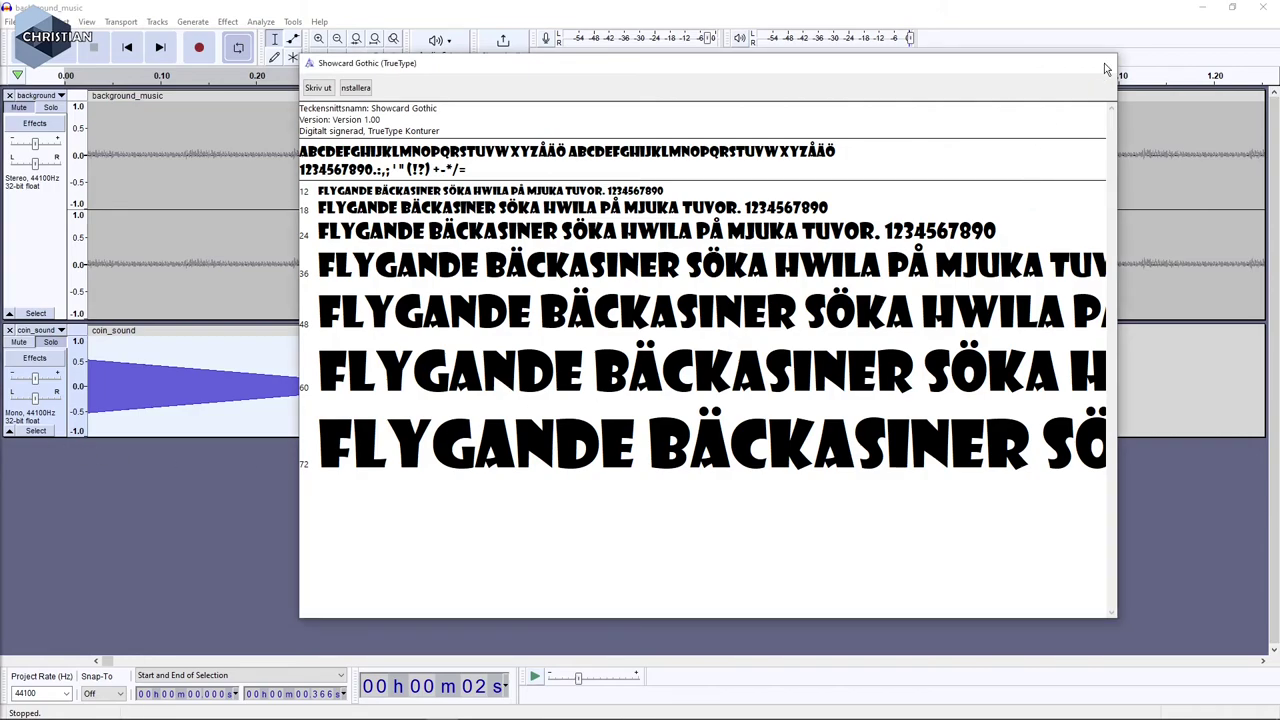
- Close the background_music project without saving, and minimize Photoshop and Krita to return to the Unity editor
click(1263, 9)
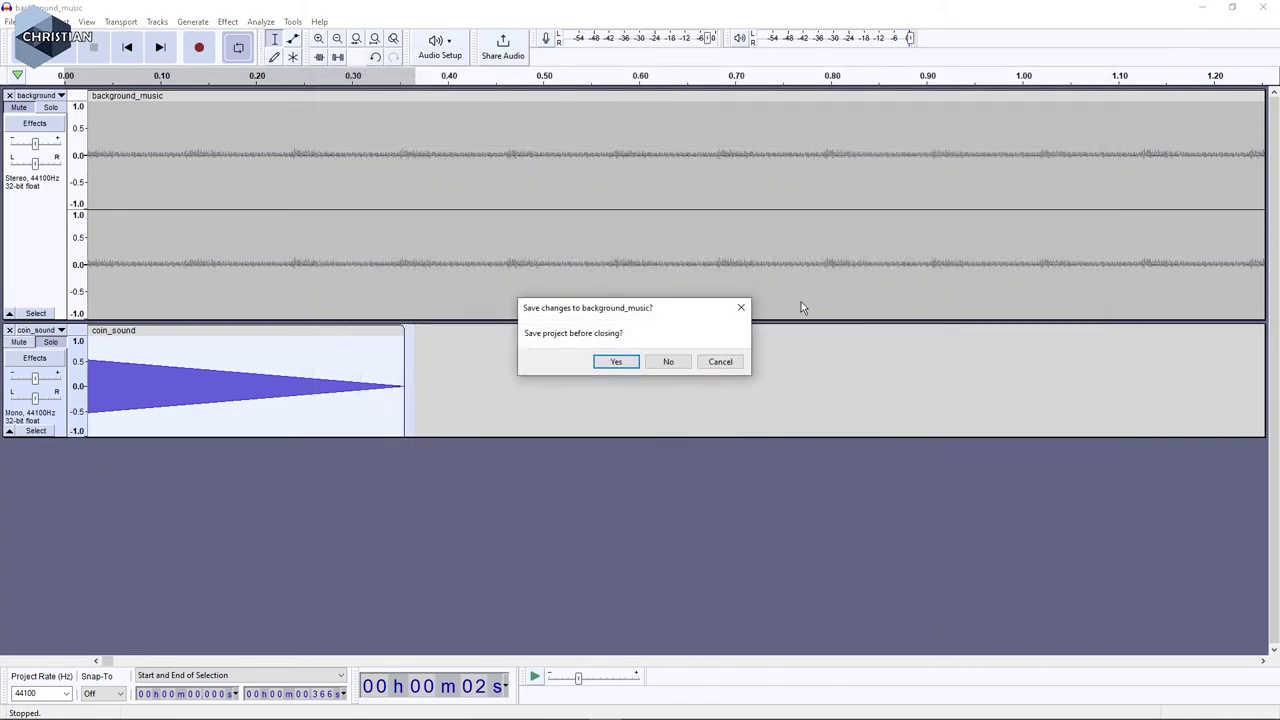
click(677, 363)
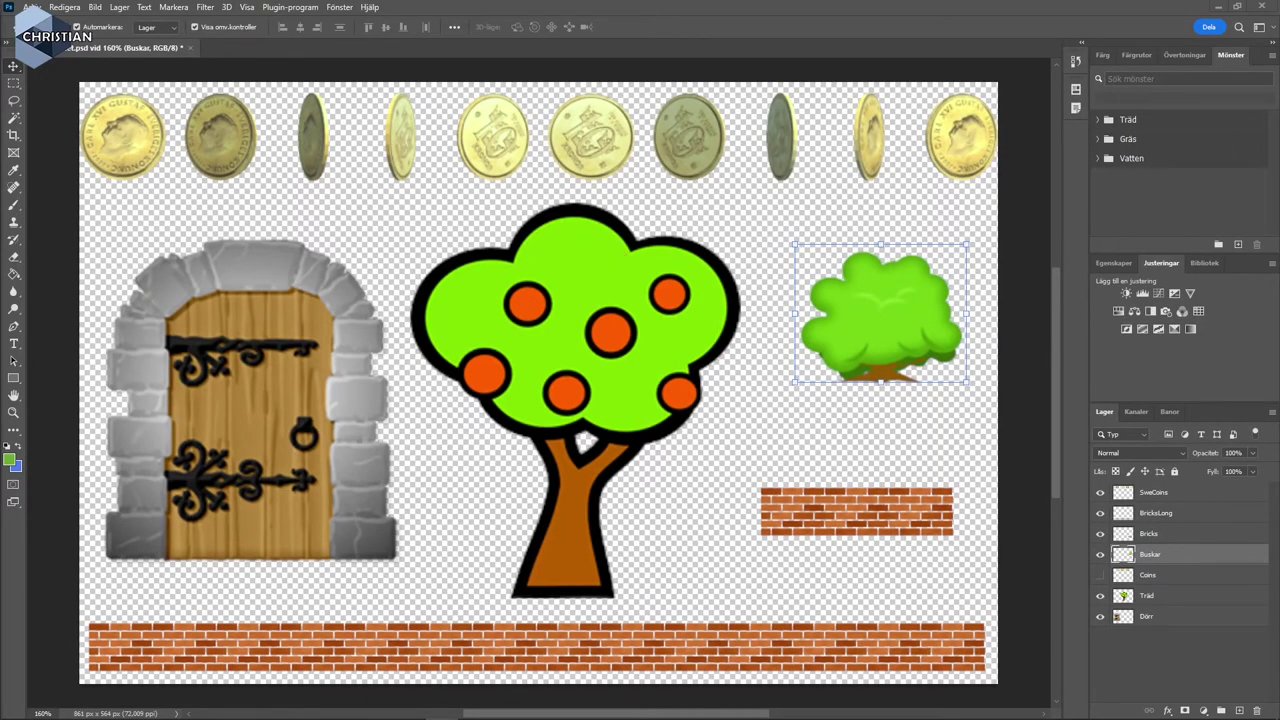
click(1216, 10)
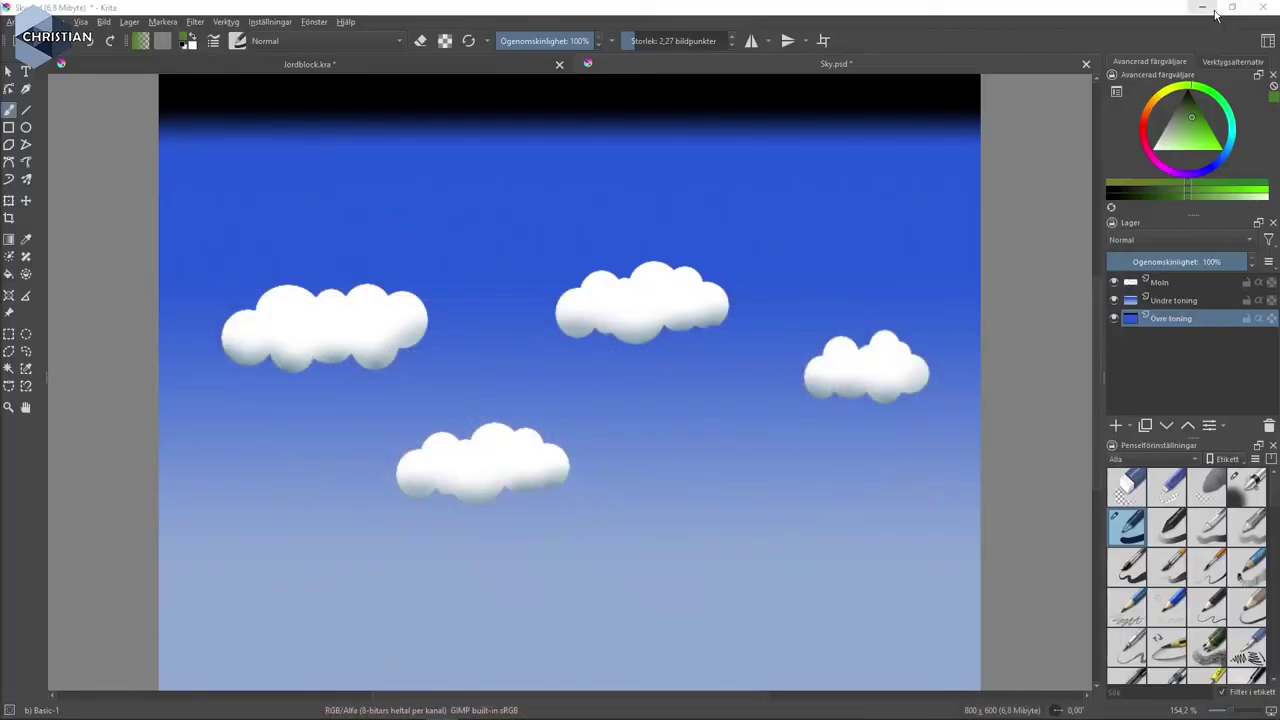
click(1214, 10)
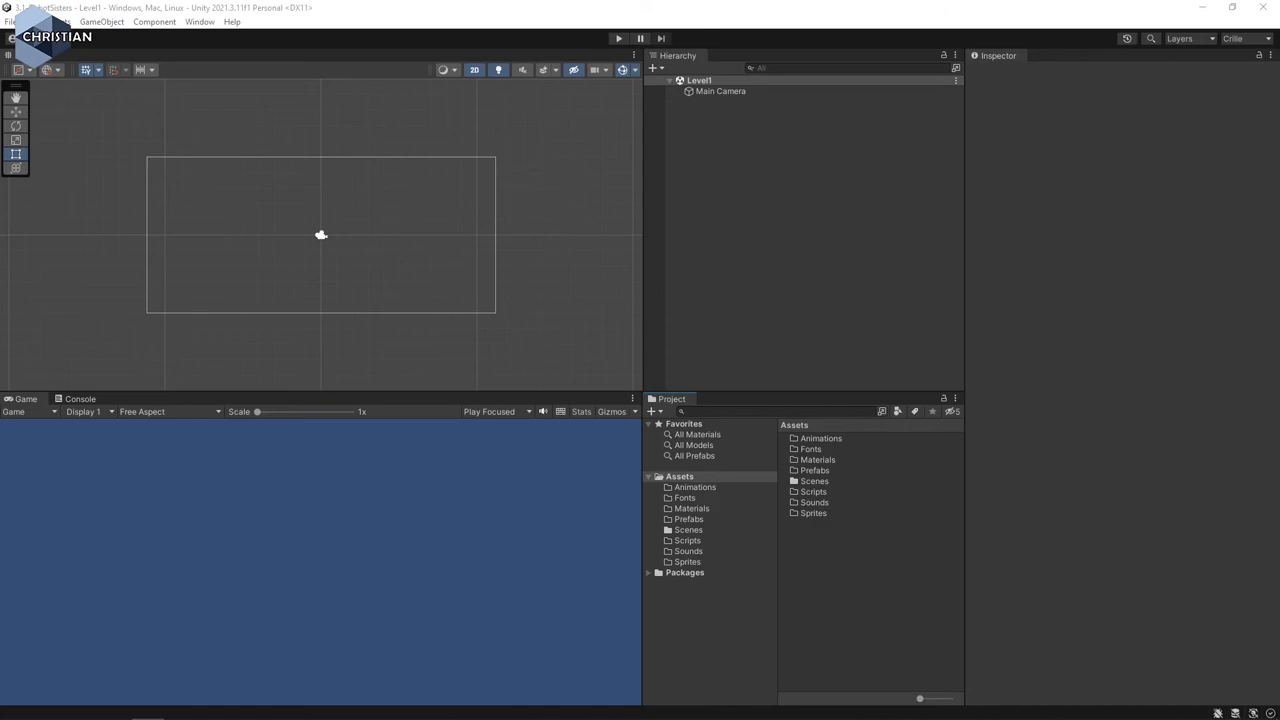
- Import the Jordblock, Sky and SpriteSheet images into the Sprites folder and review each one's import settings
drag(882, 625, 690, 566)
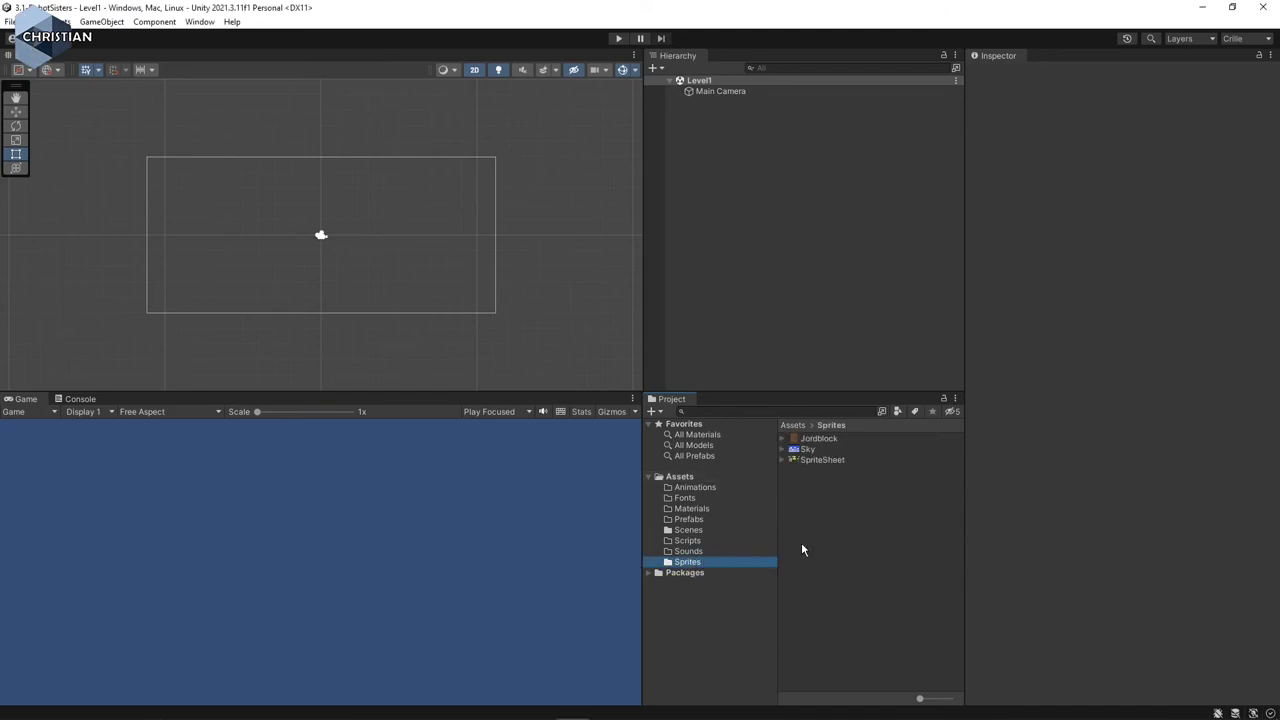
click(836, 441)
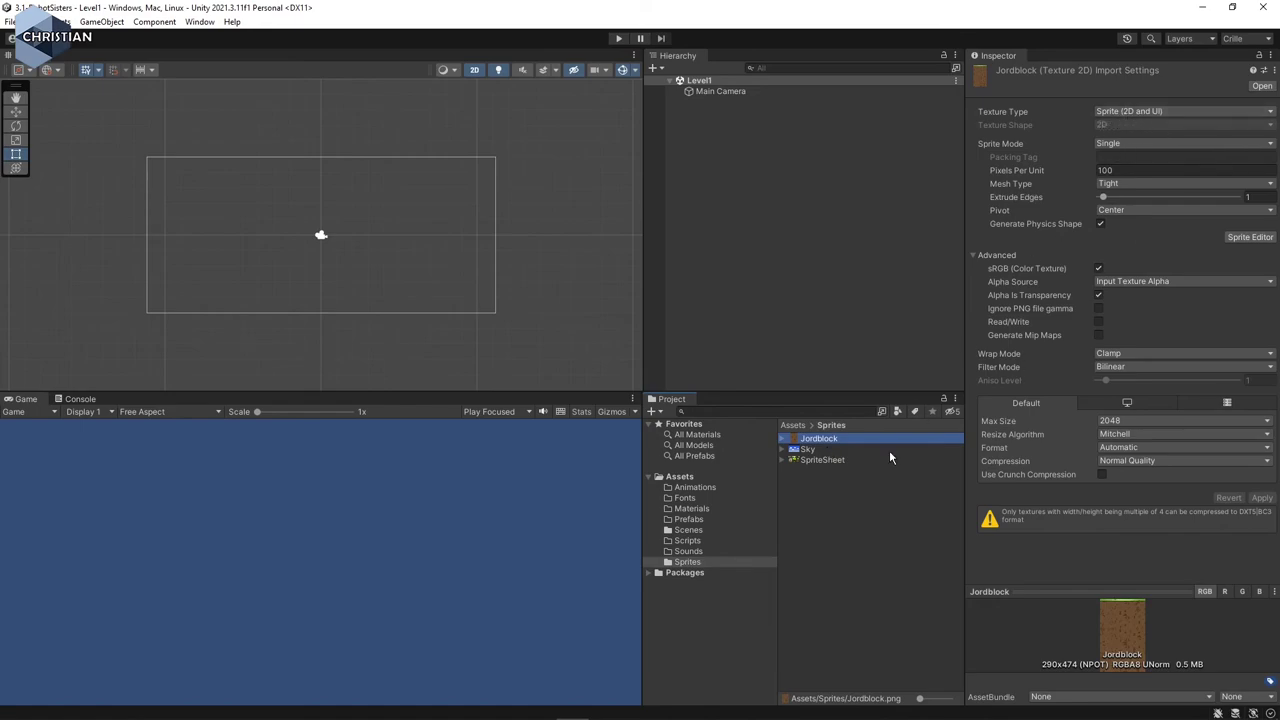
click(821, 450)
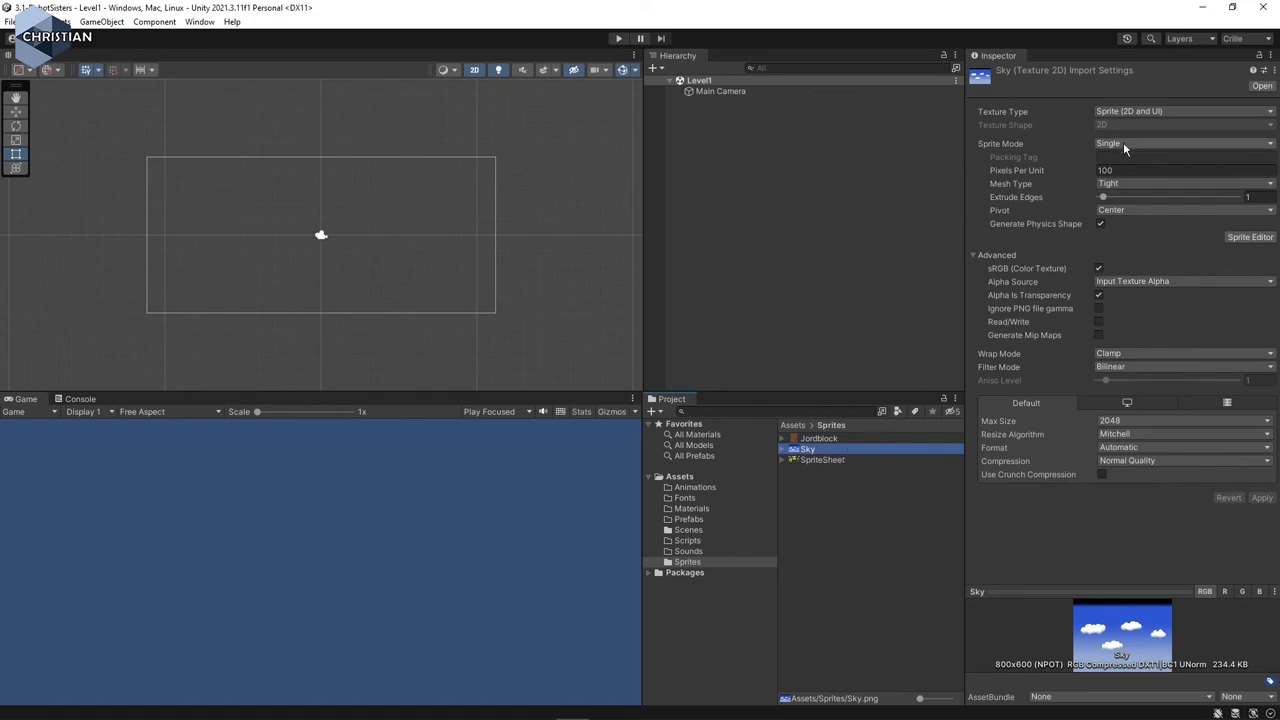
click(823, 460)
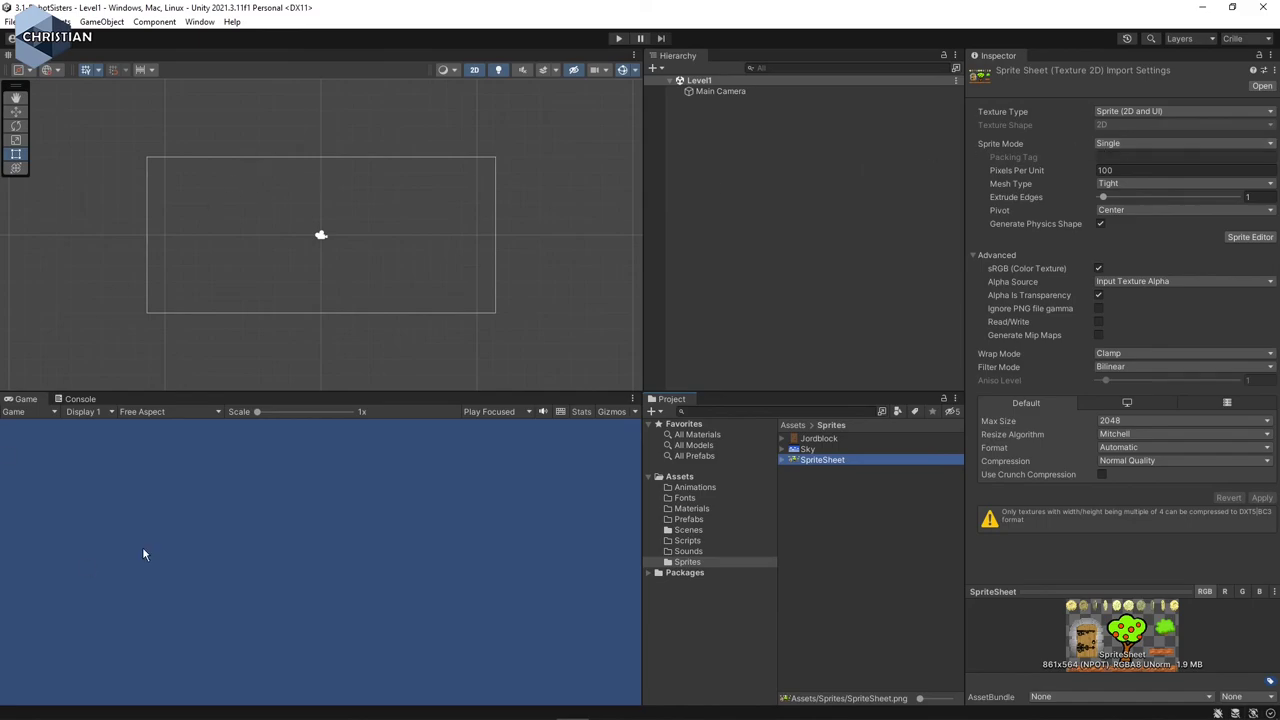
- Import the font file into the project's Fonts folder
click(686, 498)
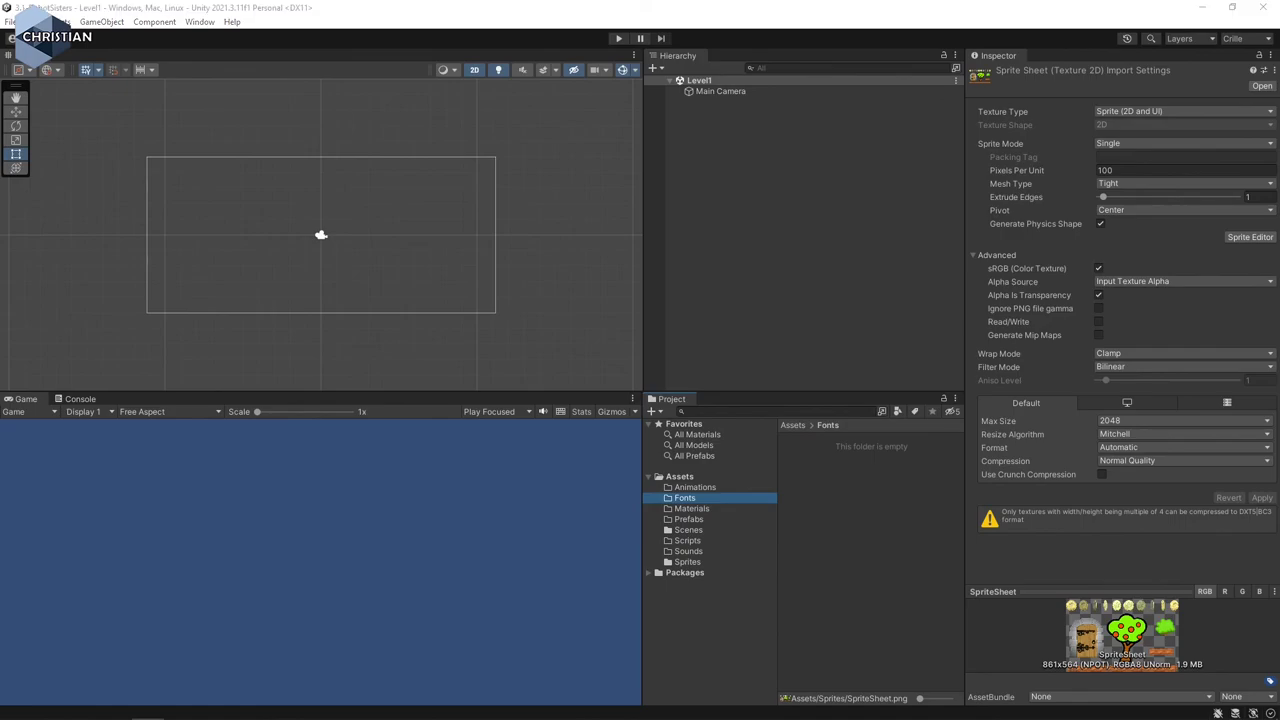
drag(948, 538, 686, 506)
- Open the Sounds folder in the project's Assets
click(697, 553)
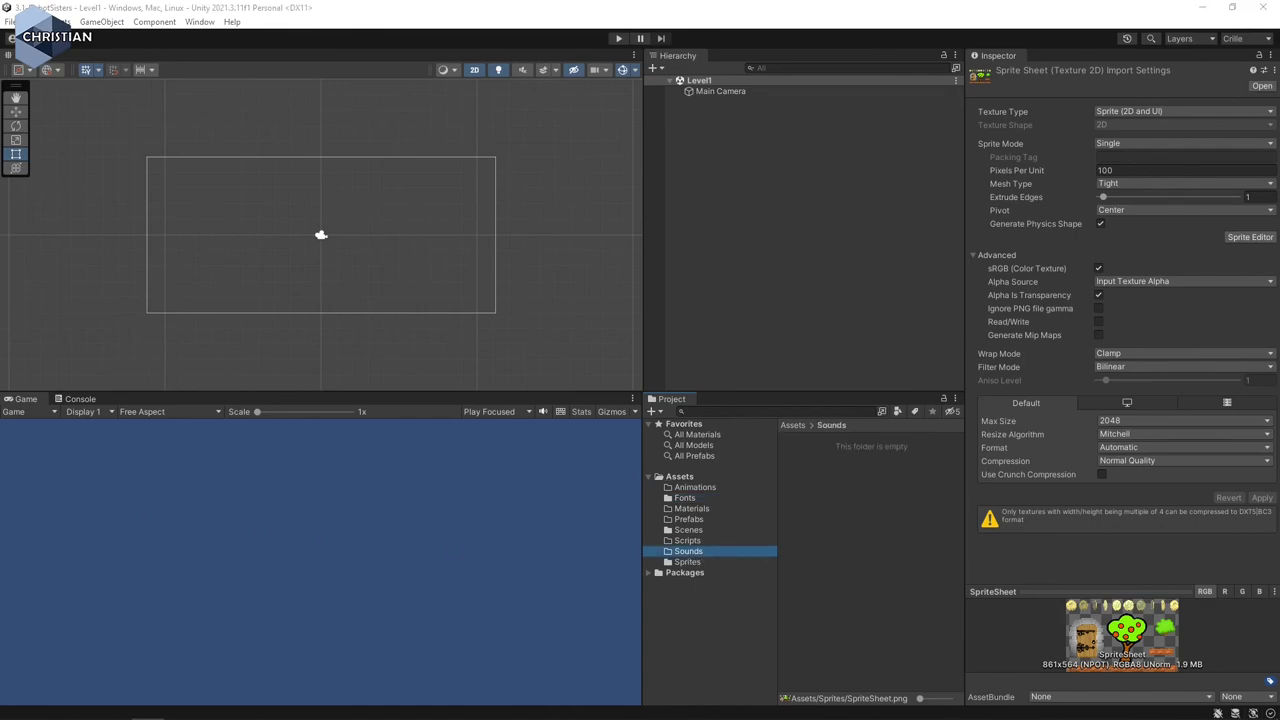